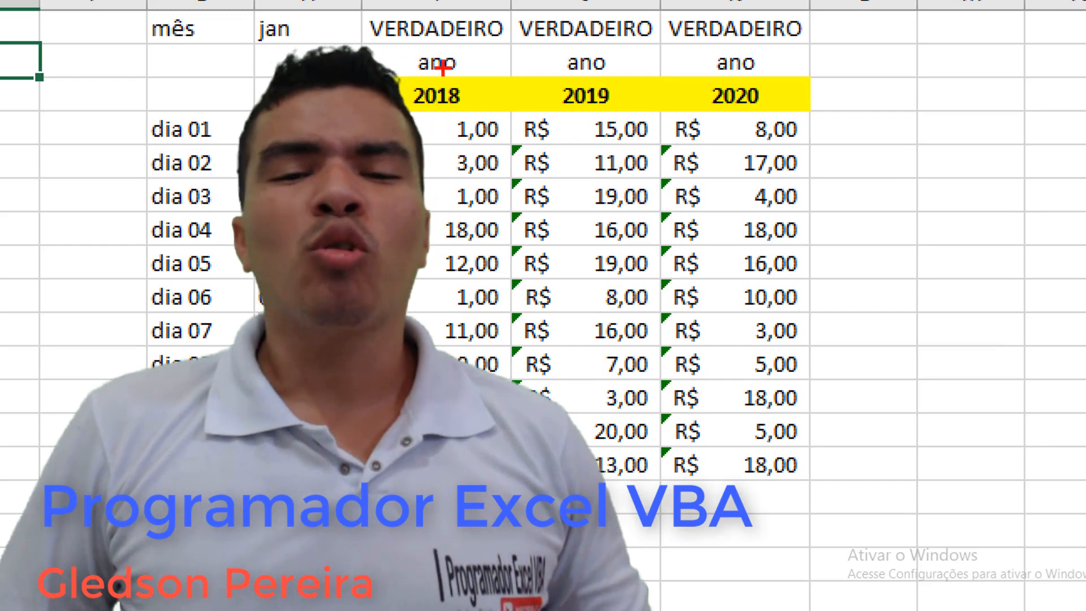
# - Mark the 2018 to 2020 year headers and the day labels with red boxes, and point an arrow at the sales values
pyautogui.moveTo(399, 72); pyautogui.dragTo(811, 109)
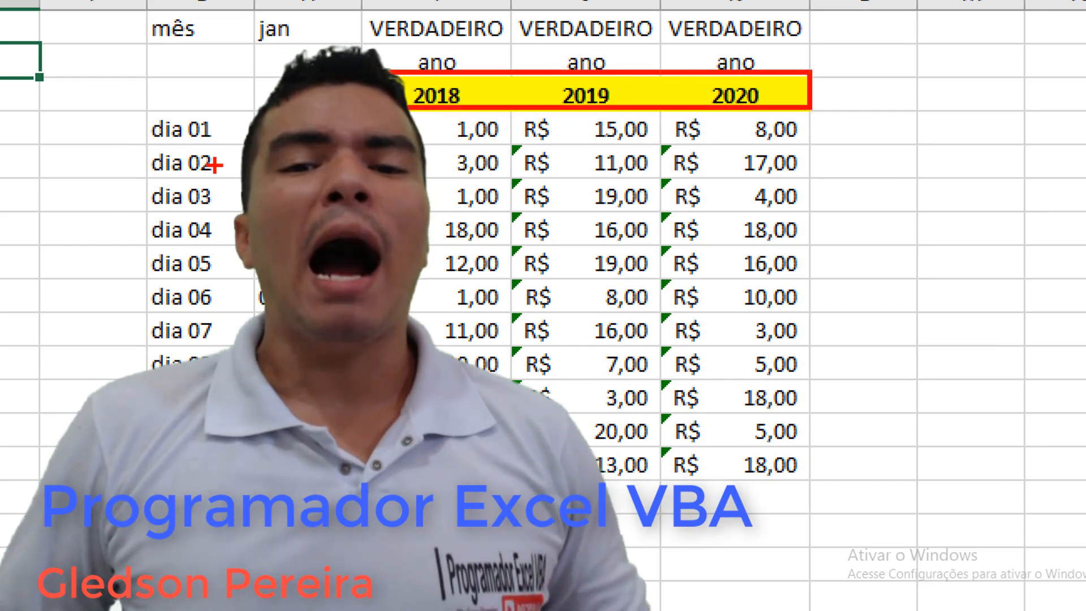
pyautogui.moveTo(119, 102); pyautogui.dragTo(243, 395)
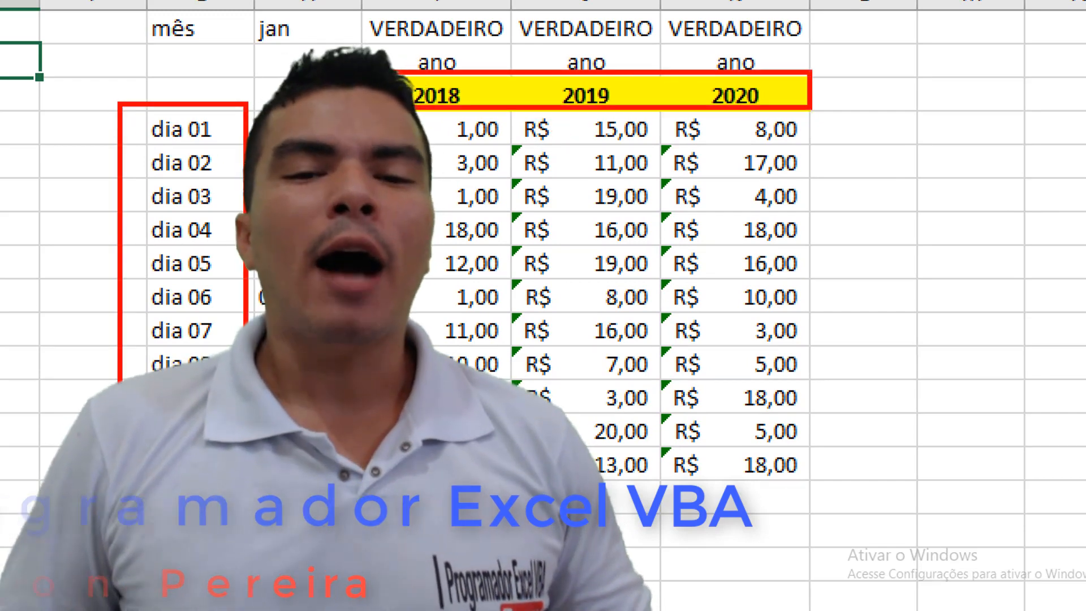
pyautogui.moveTo(841, 344); pyautogui.dragTo(1083, 461)
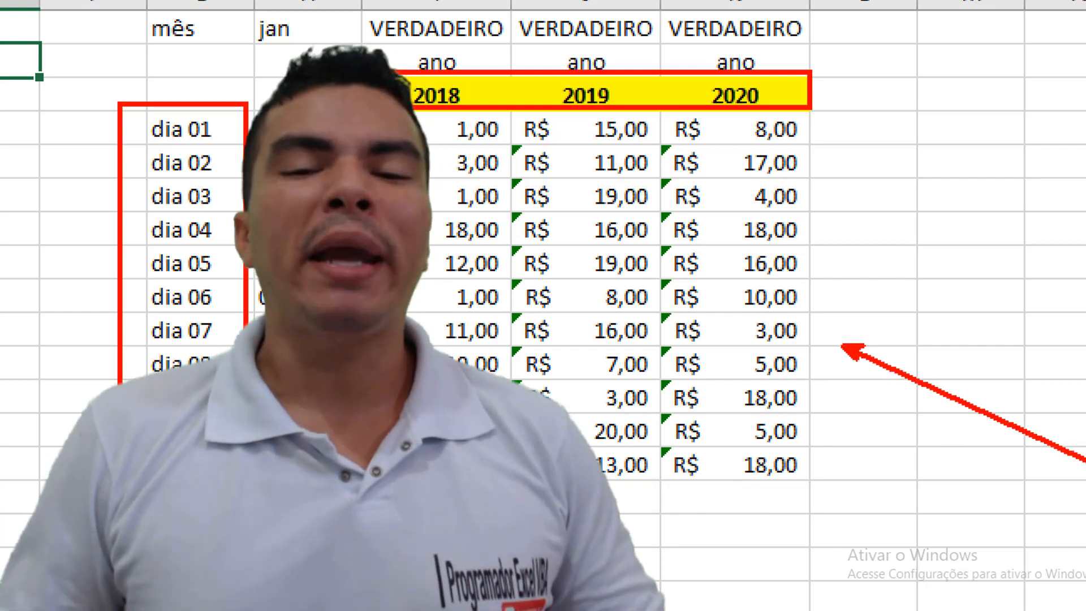
pyautogui.press('Escape')
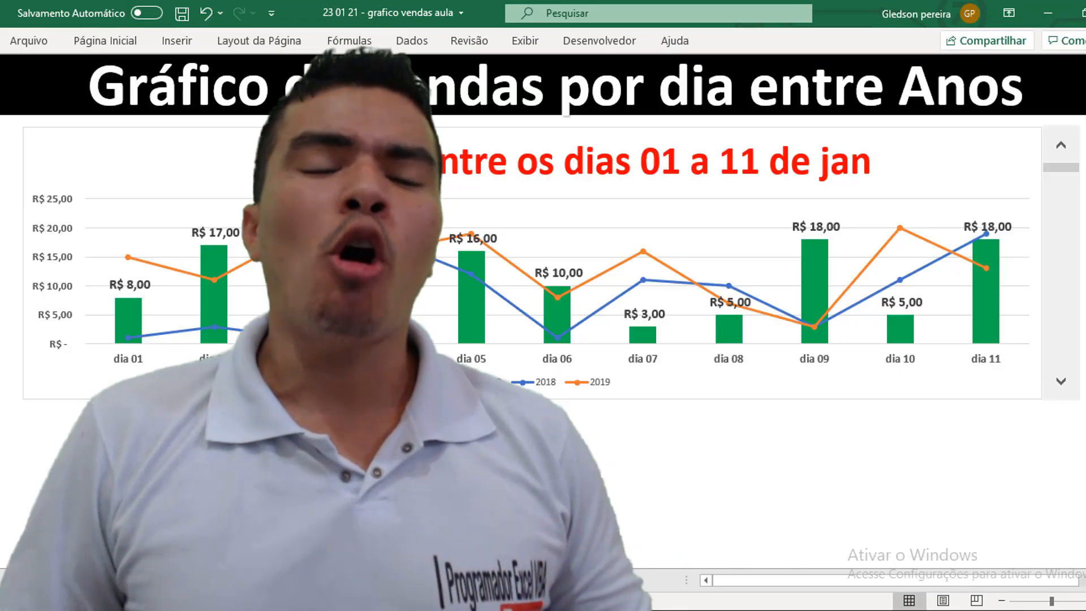
# - Magnify the sales chart and mark the scroll bar beside it with a red box and an arrow
pyautogui.hotkey('ctrl', '1')
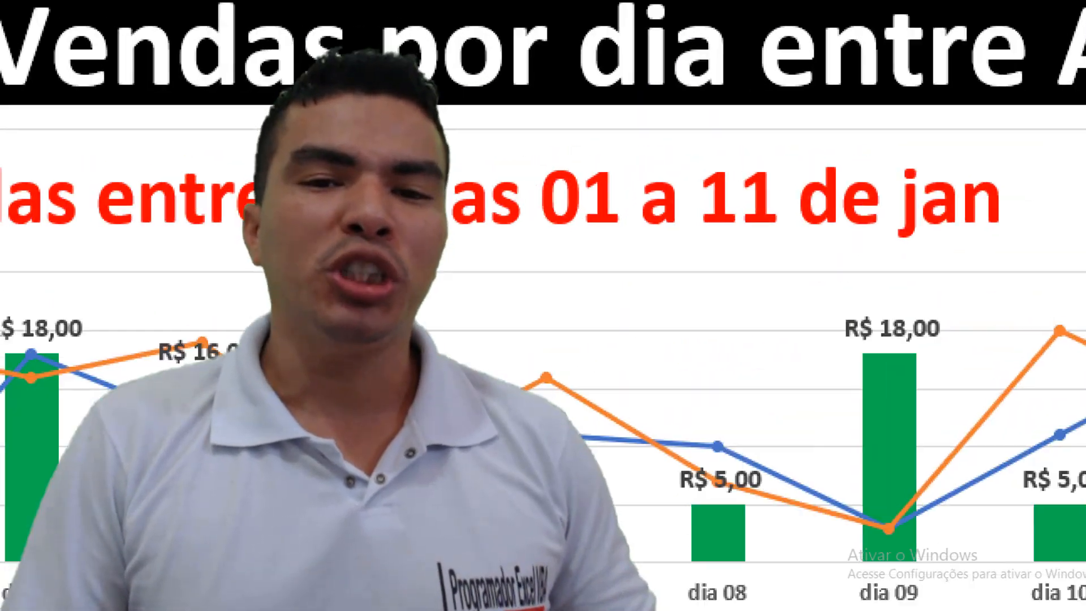
pyautogui.press('Escape')
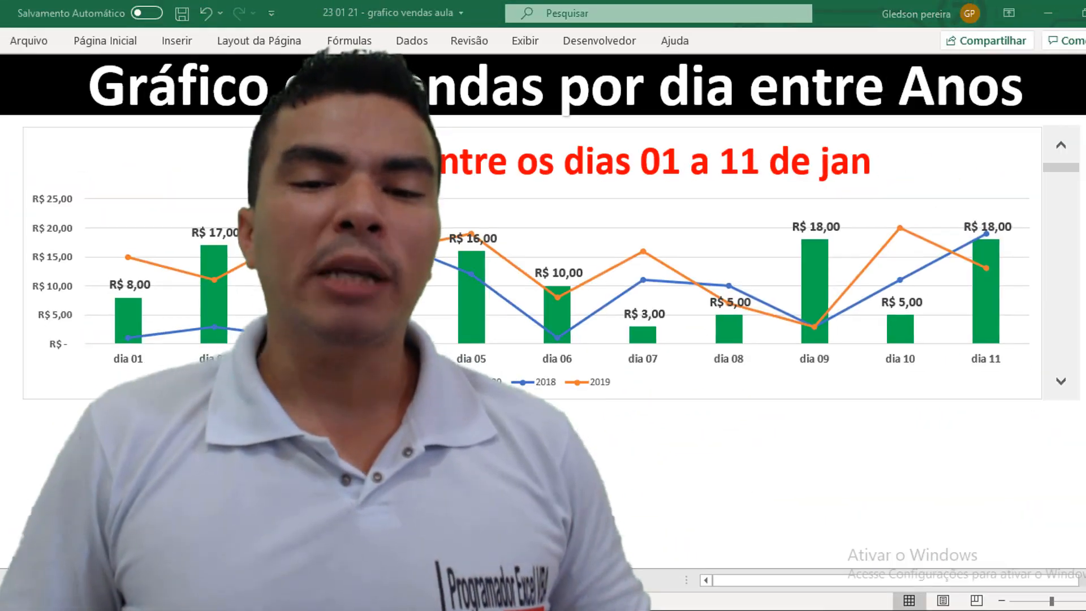
pyautogui.hotkey('ctrl', '1')
pyautogui.click(1002, 355)
pyautogui.moveTo(898, 51)
pyautogui.mouseDown()
pyautogui.moveTo(1073, 470)
pyautogui.moveTo(1048, 610)
pyautogui.mouseUp()
pyautogui.moveTo(881, 385); pyautogui.dragTo(684, 523)
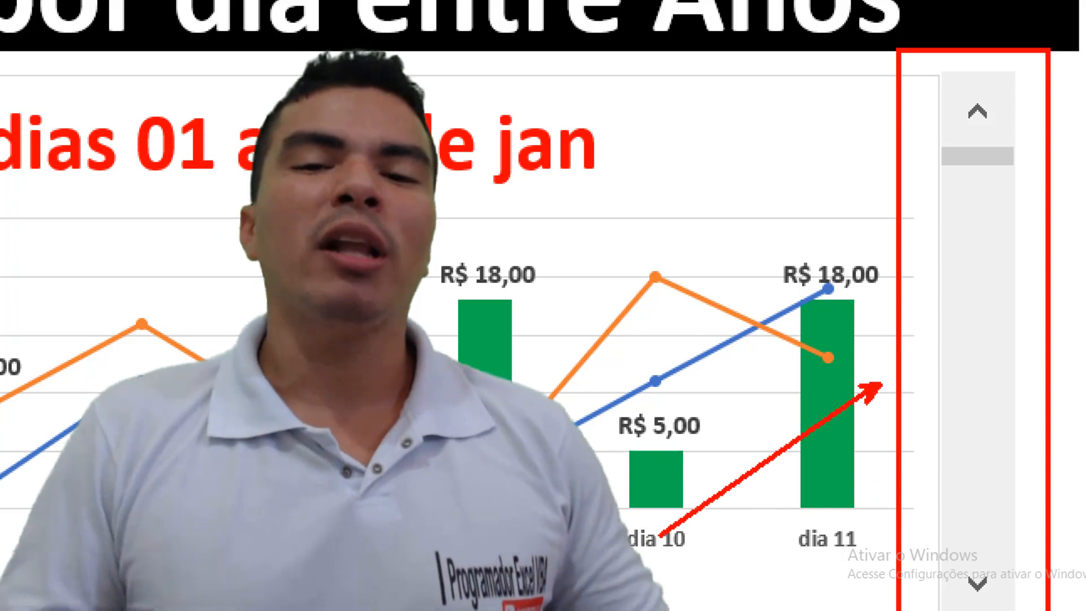
pyautogui.press('Escape')
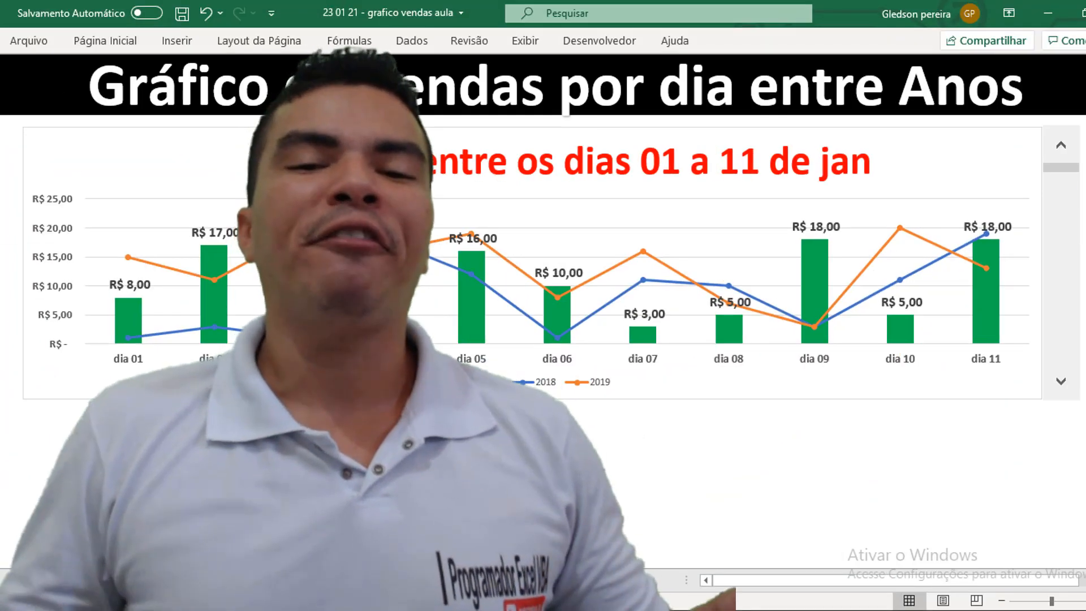
# - Magnify the area below the chart and frame the 2018, 2019 and 2020 checkboxes with a red box
pyautogui.hotkey('ctrl', '1')
pyautogui.click(201, 358)
pyautogui.moveTo(202, 359); pyautogui.dragTo(608, 468)
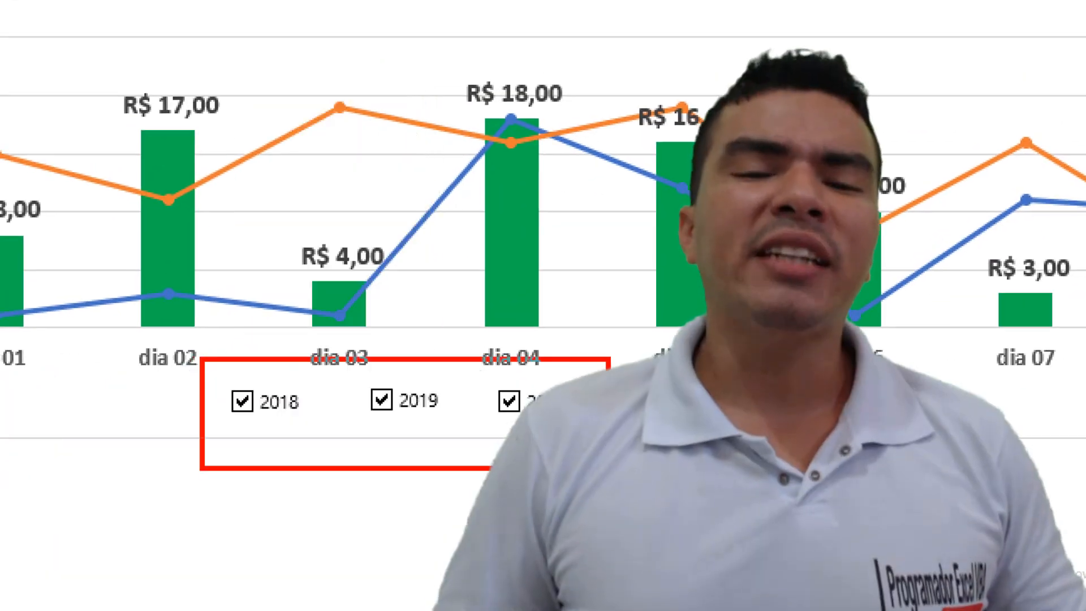
pyautogui.press('Escape')
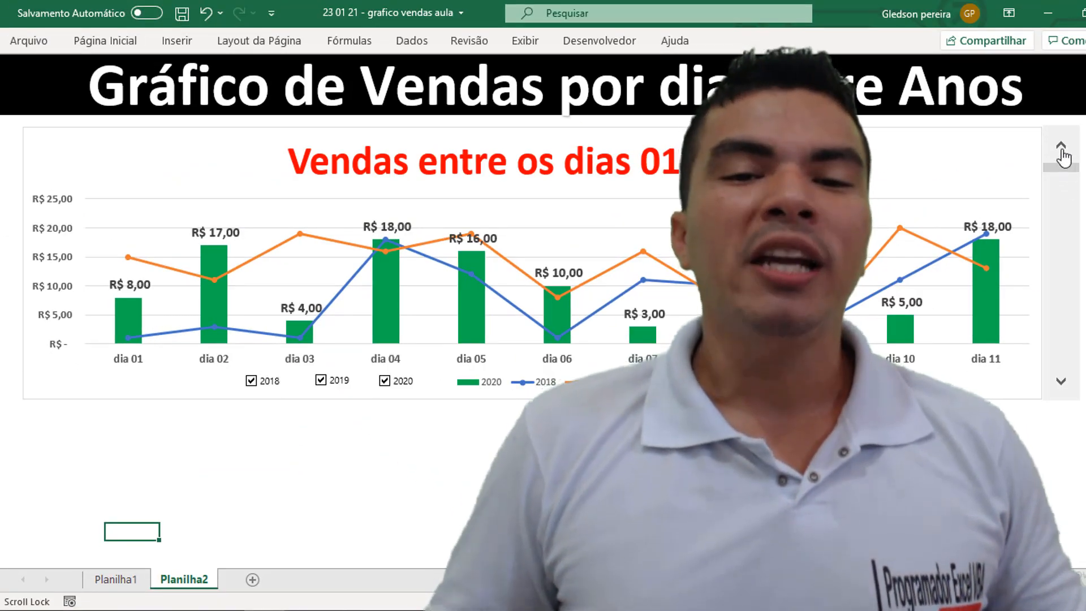
# - Step the sales chart's day range through January, finishing with the range that starts at dia 11
pyautogui.click(1060, 389)
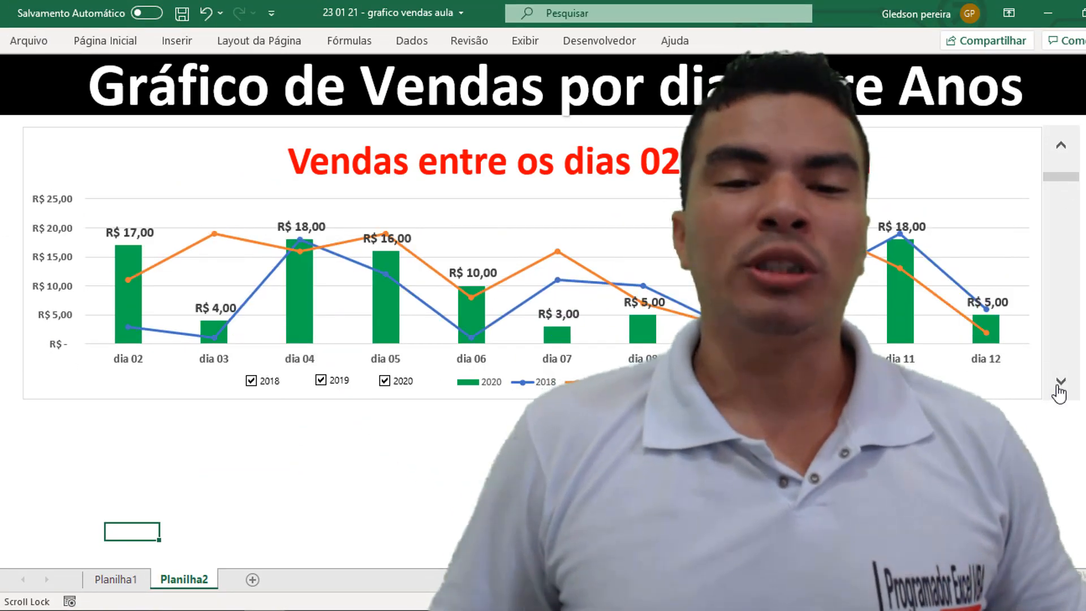
pyautogui.click(1059, 390)
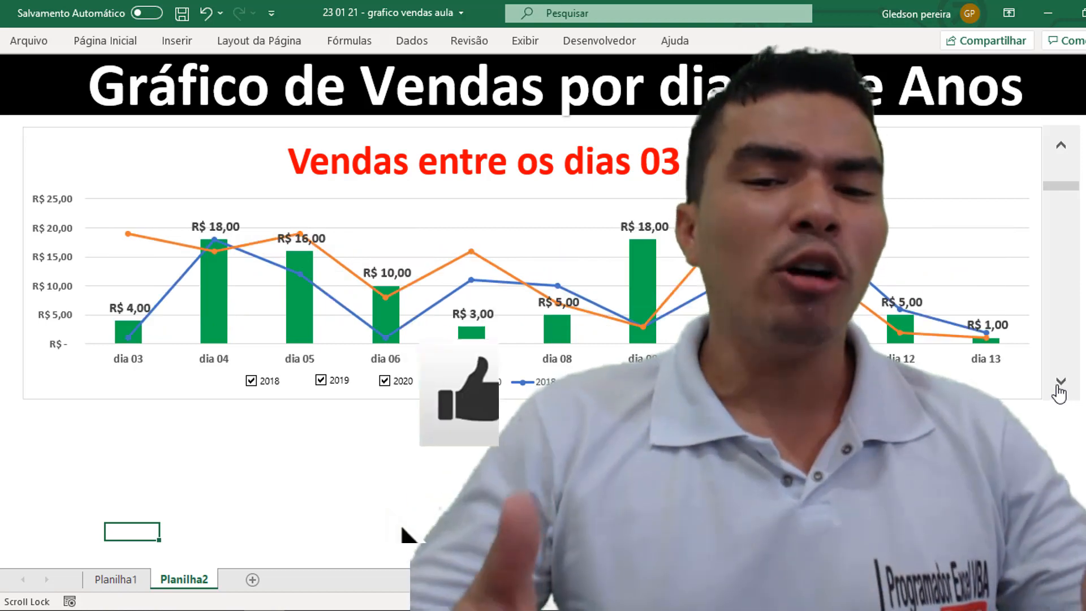
pyautogui.click(1058, 390)
pyautogui.click(1059, 390)
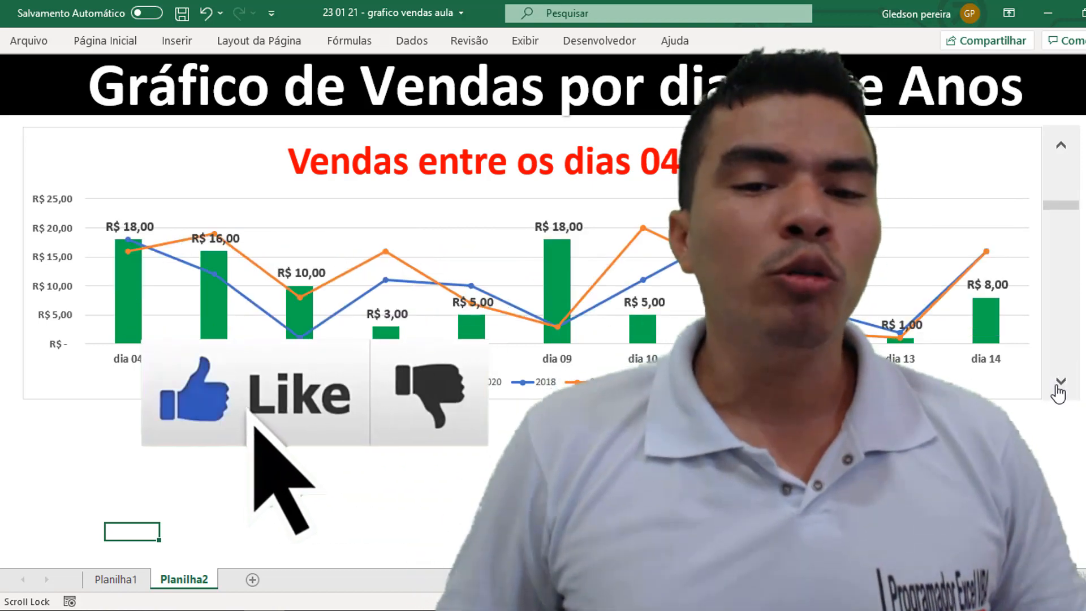
pyautogui.click(1059, 390)
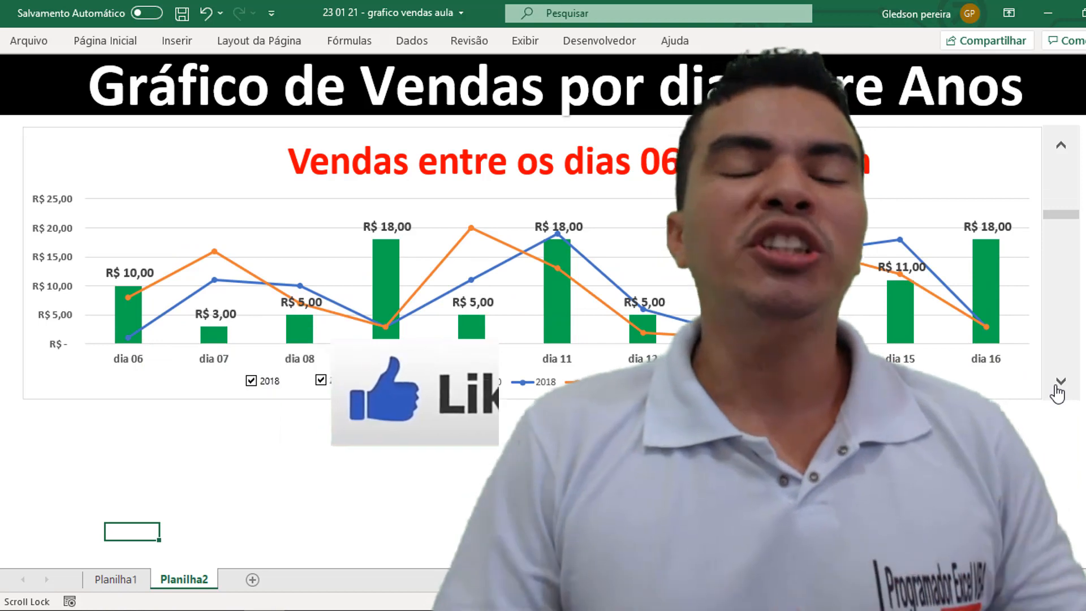
pyautogui.click(1059, 390)
pyautogui.click(1059, 390)
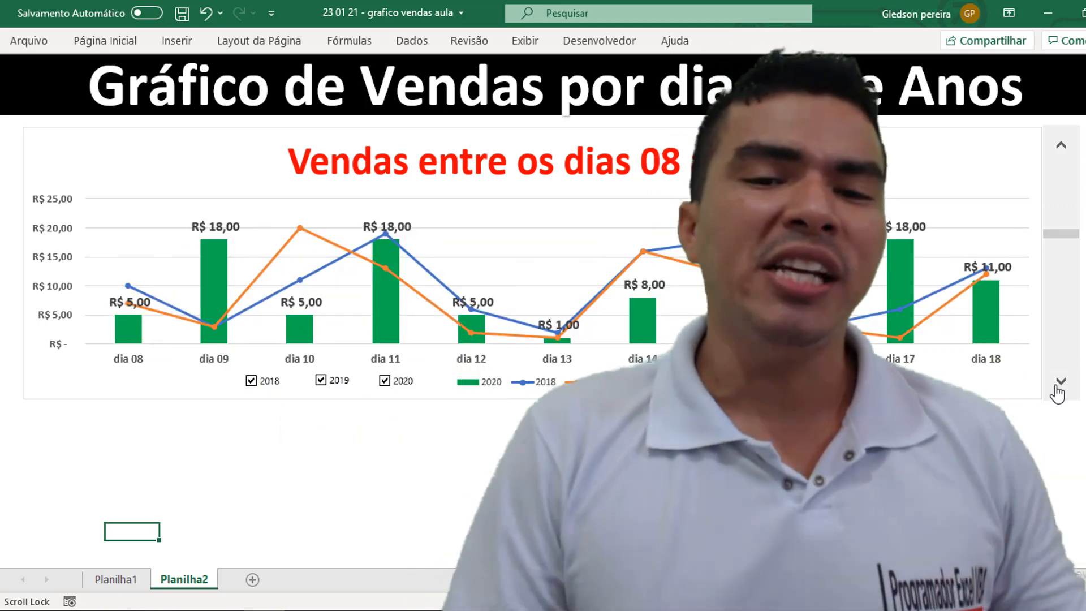
pyautogui.click(1059, 390)
pyautogui.click(1059, 390)
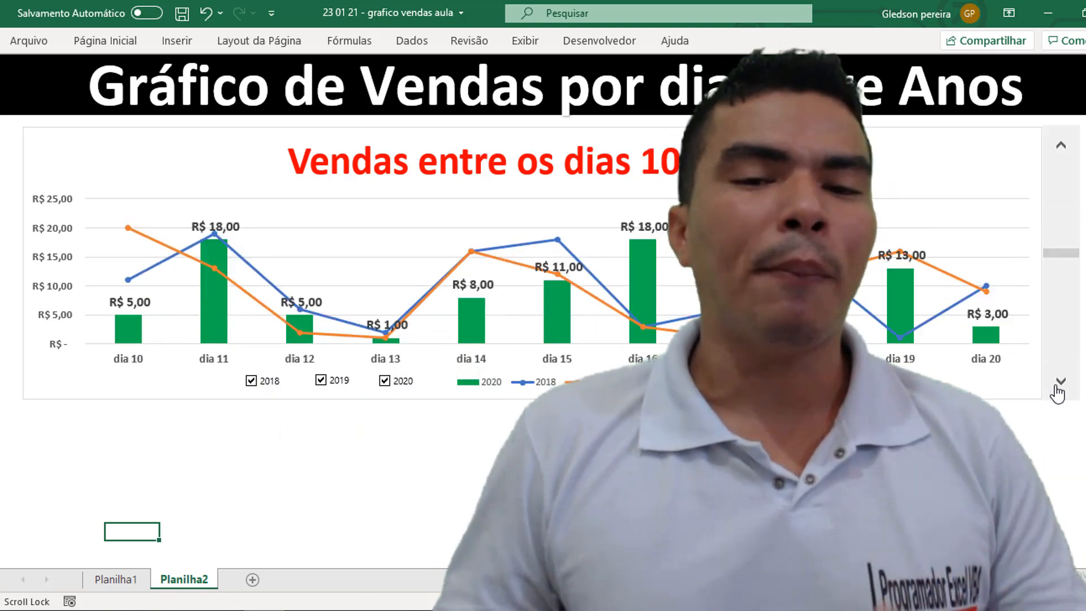
pyautogui.click(1058, 390)
pyautogui.click(1059, 390)
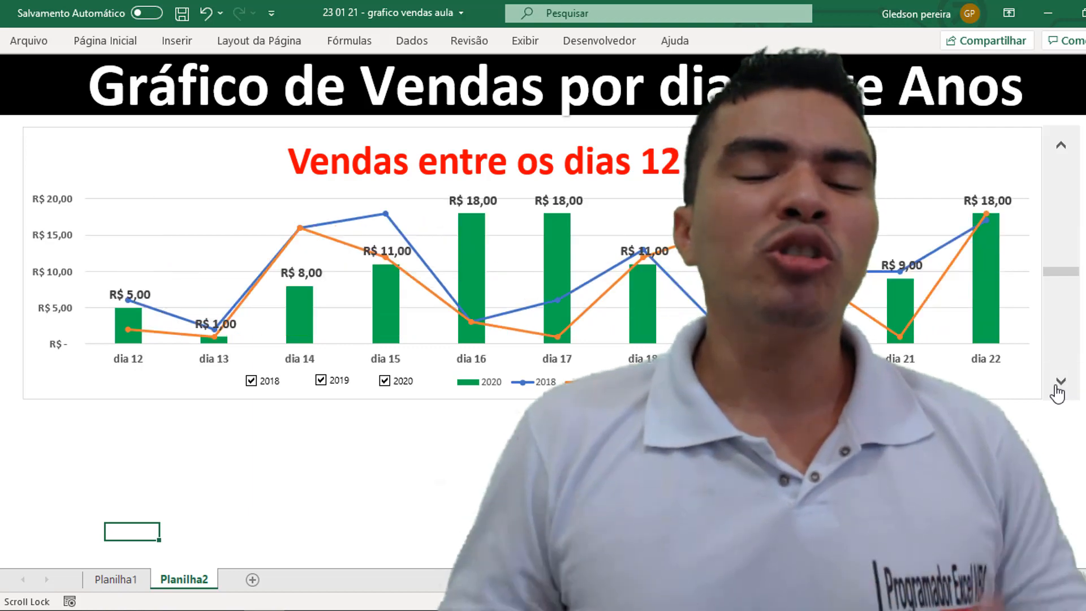
pyautogui.click(1059, 390)
pyautogui.click(1058, 390)
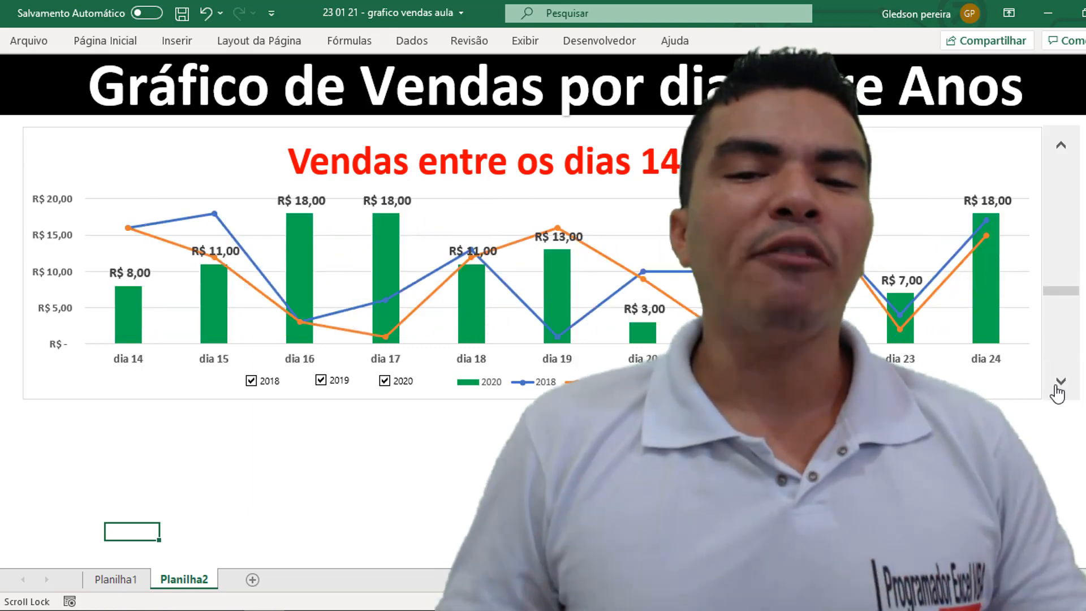
pyautogui.click(1058, 390)
pyautogui.click(1059, 390)
pyautogui.click(1059, 390)
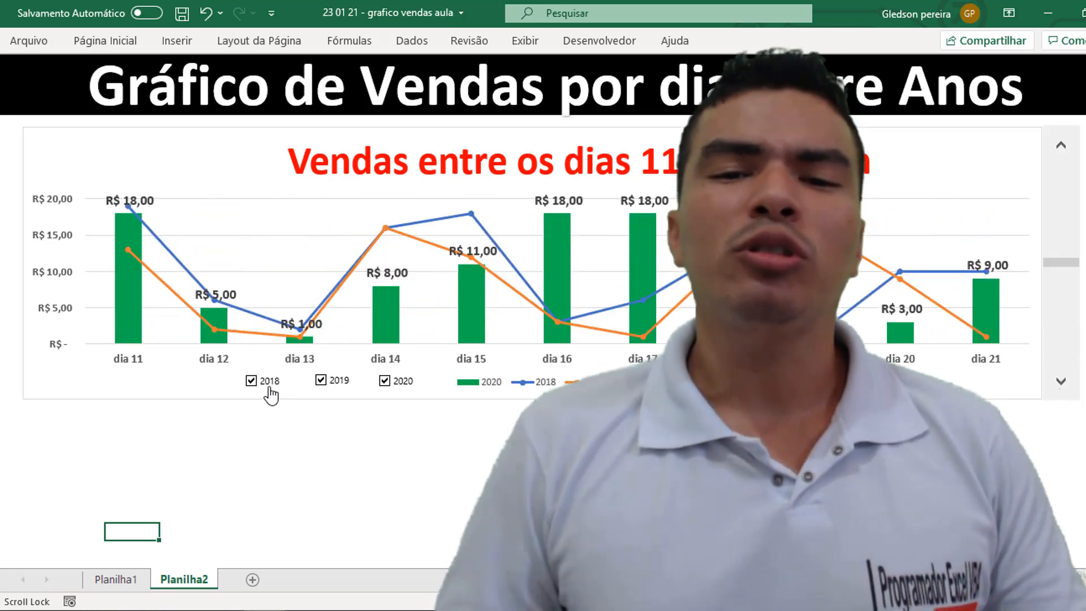
# - Try out the year filters by switching the chart's 2018, 2019 and 2020 series off and on again
pyautogui.click(270, 385)
pyautogui.click(320, 380)
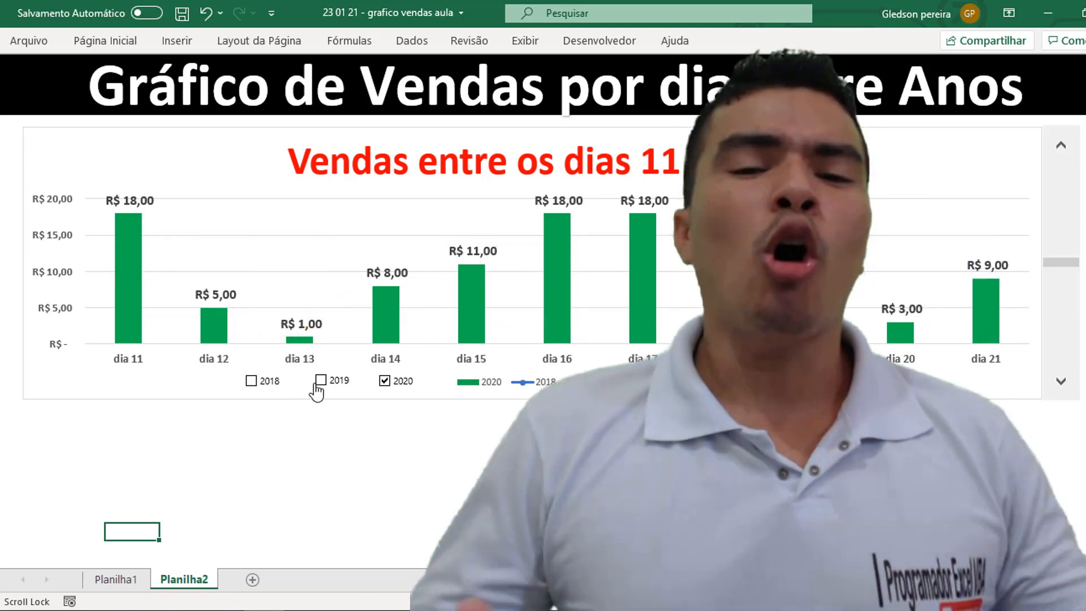
pyautogui.click(384, 380)
pyautogui.click(385, 380)
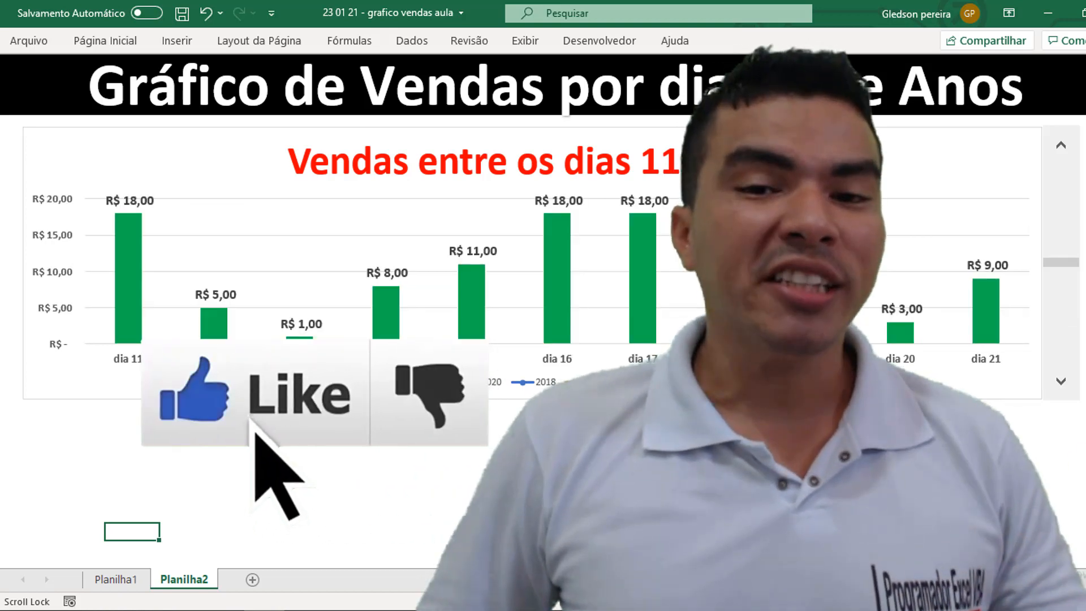
pyautogui.click(321, 380)
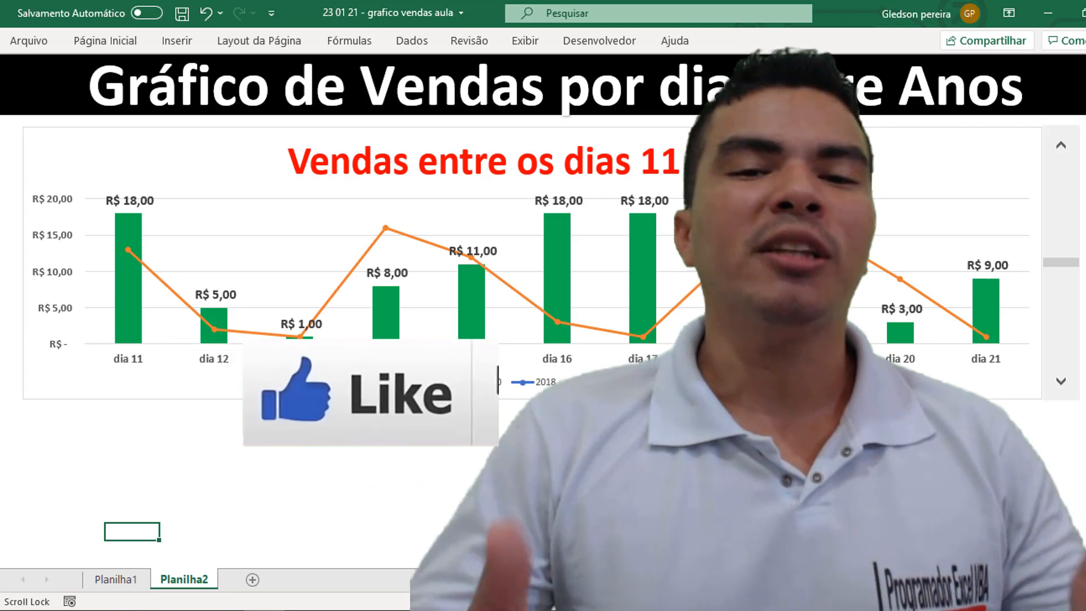
pyautogui.click(277, 388)
pyautogui.click(278, 389)
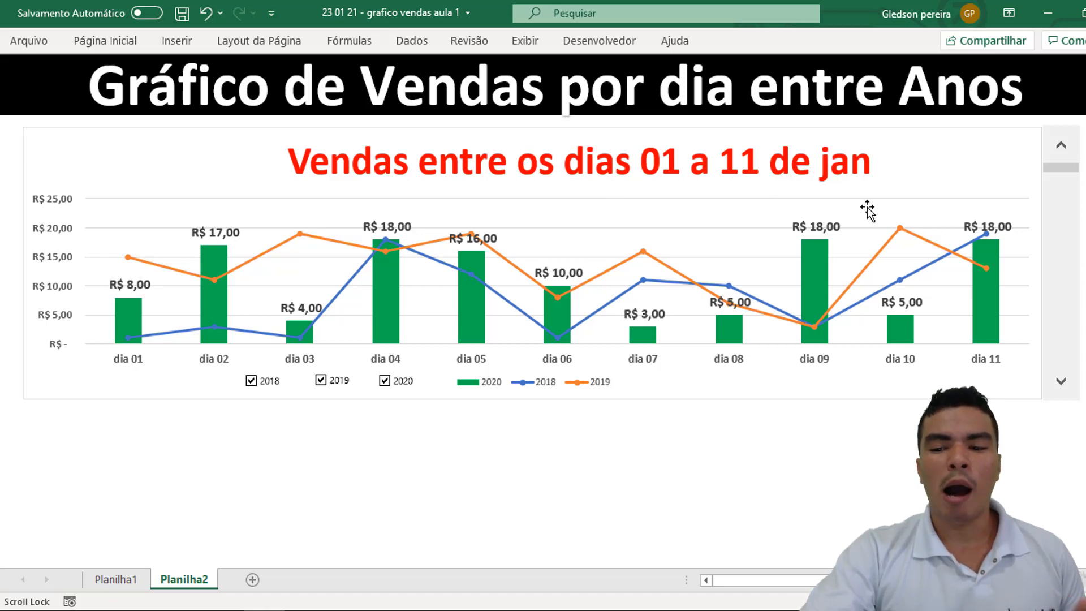
# - Advance the sales chart's day range from 01–11 to days 13 to 23 of January
pyautogui.click(1062, 383)
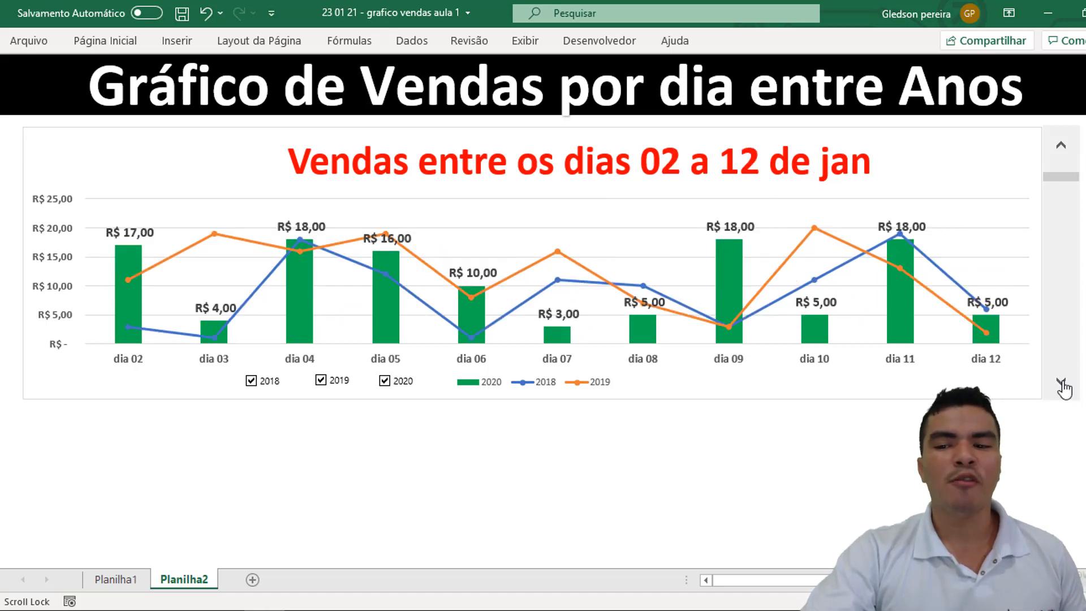
pyautogui.click(1061, 383)
pyautogui.click(1061, 382)
pyautogui.click(1062, 383)
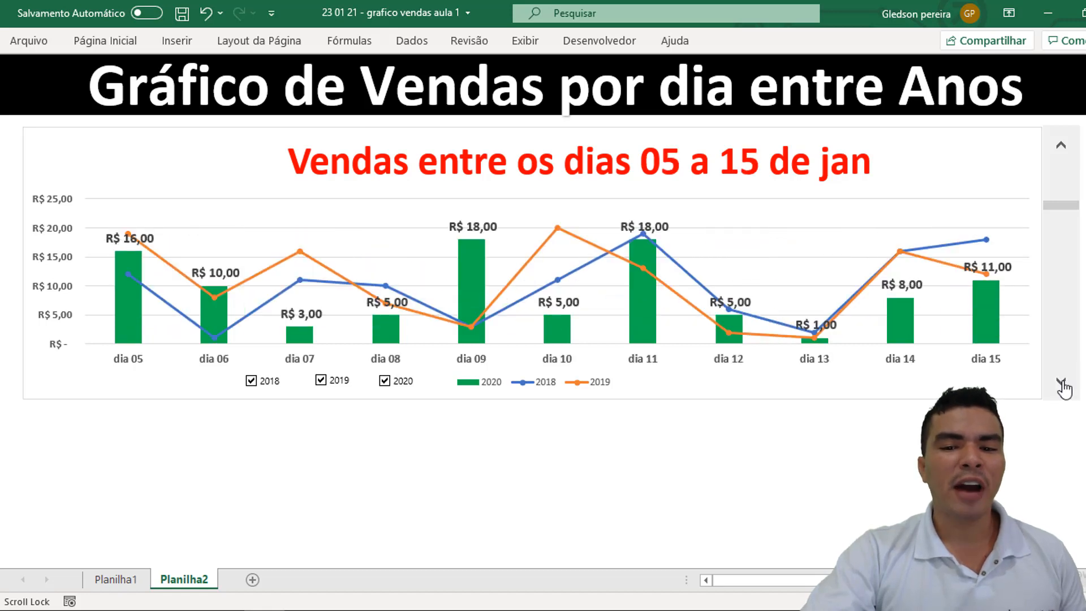
pyautogui.click(1069, 385)
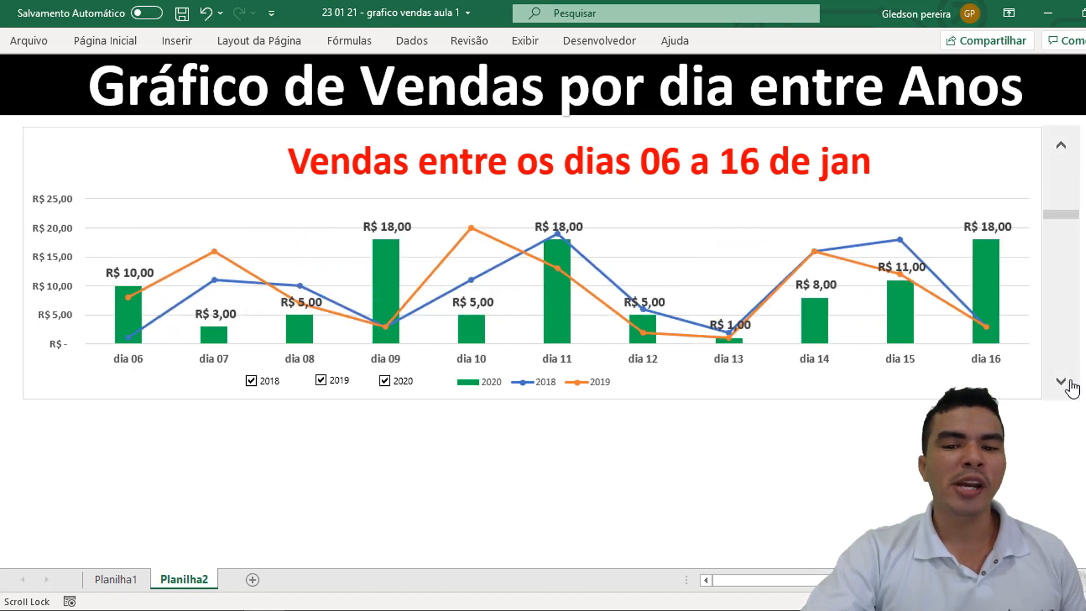
pyautogui.click(1067, 384)
pyautogui.click(1066, 387)
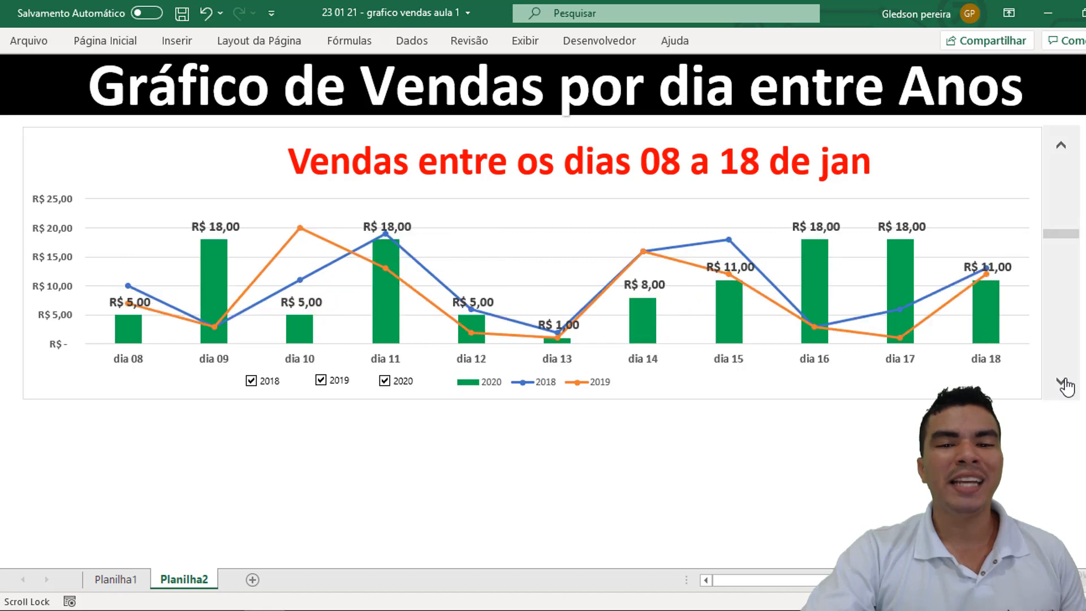
pyautogui.click(1066, 386)
pyautogui.click(1066, 387)
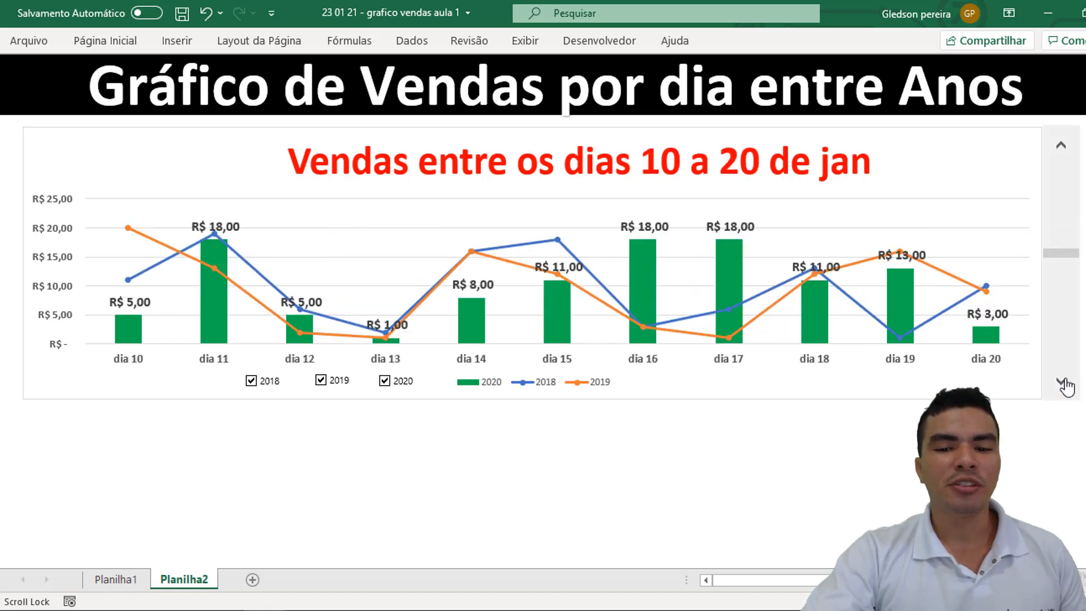
pyautogui.click(1066, 387)
pyautogui.click(1066, 386)
pyautogui.click(1066, 387)
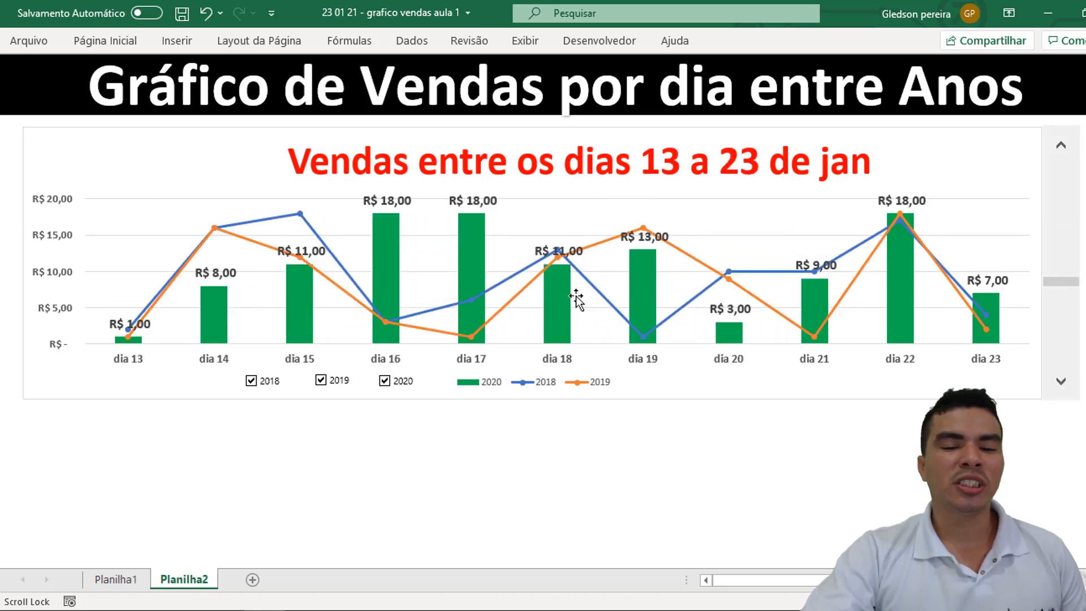
pyautogui.moveTo(570, 301)
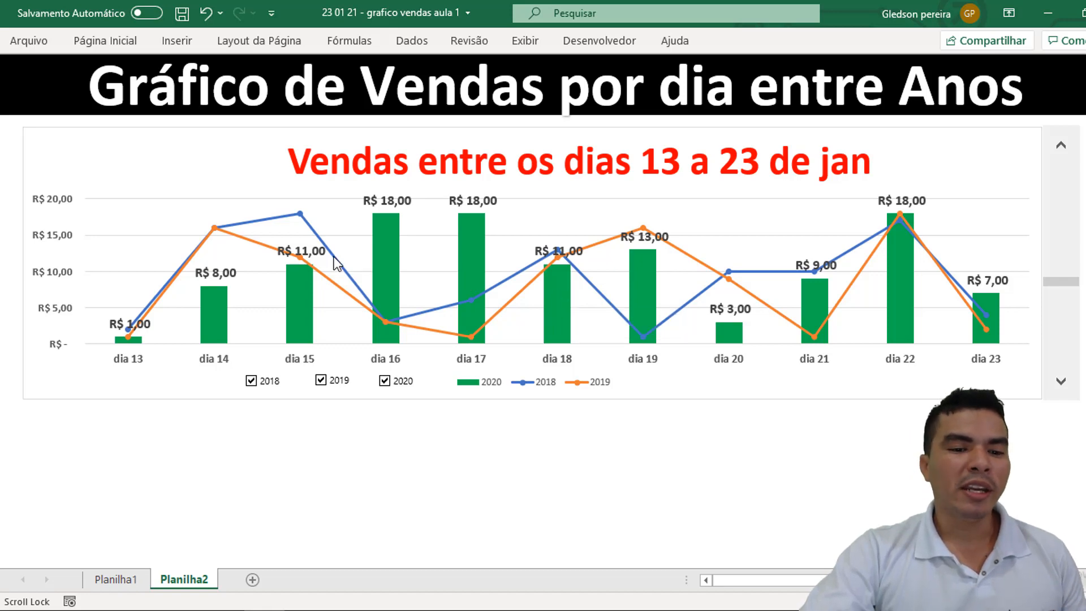
pyautogui.moveTo(300, 220)
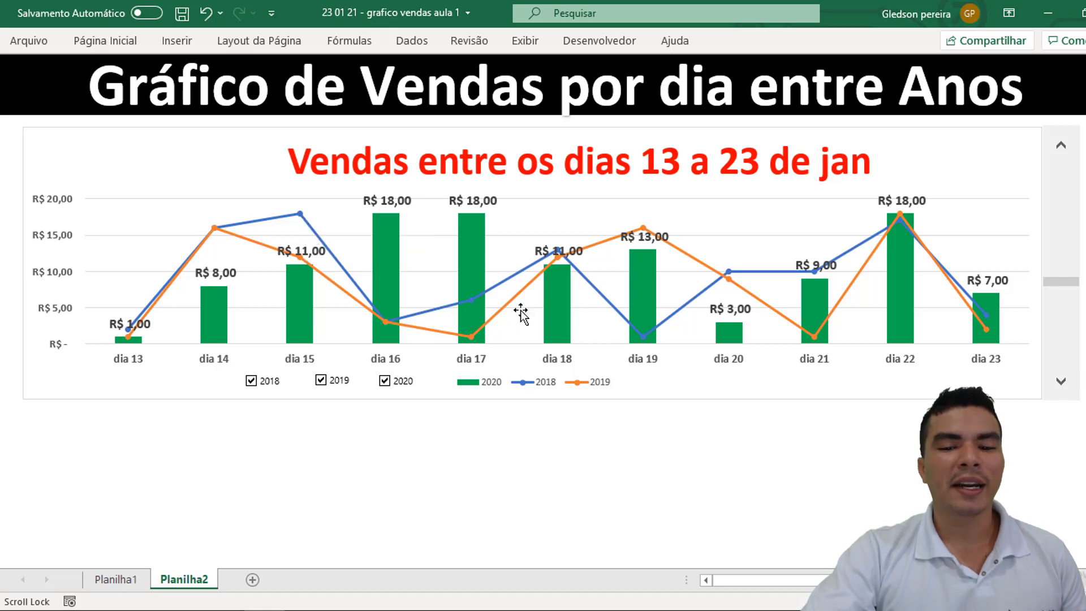
# - Advance the sales chart's day range to the end of January, days 21 to 31
pyautogui.click(1061, 382)
pyautogui.click(1061, 382)
pyautogui.click(1061, 382)
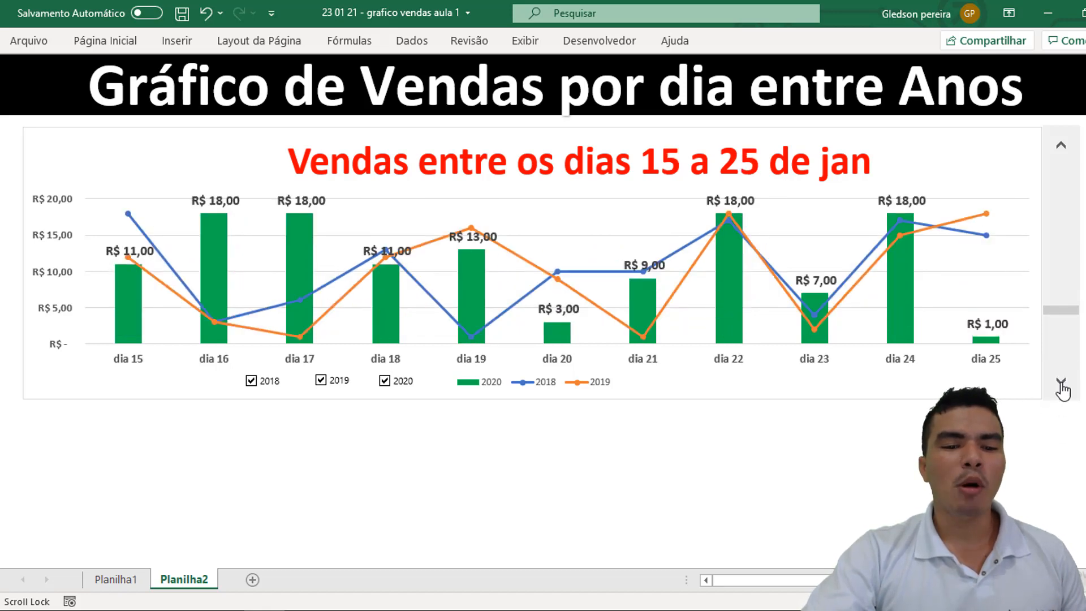
pyautogui.click(1061, 383)
pyautogui.click(1061, 383)
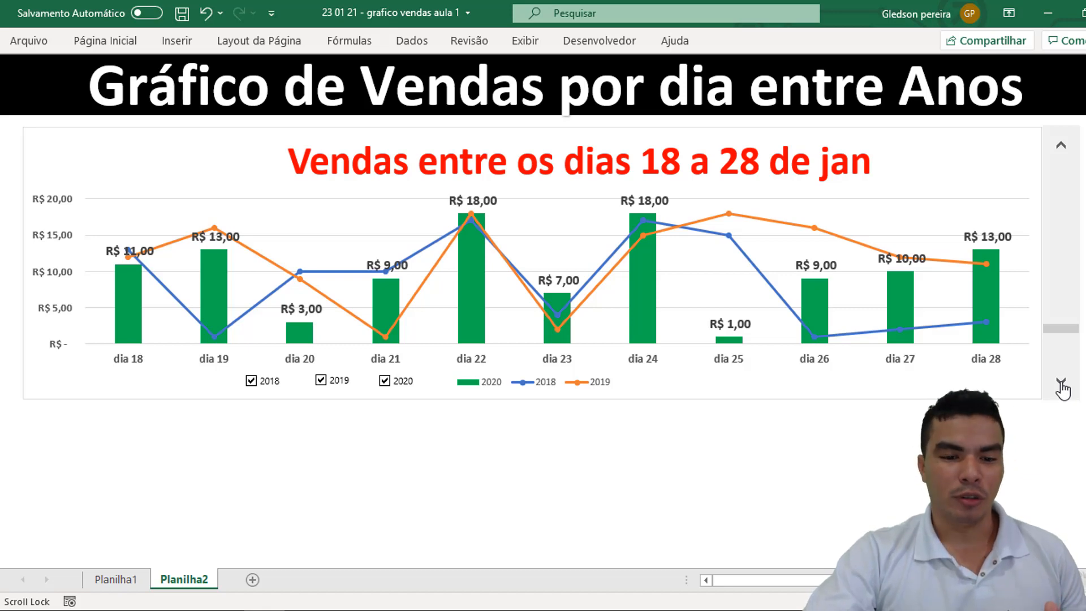
pyautogui.click(1061, 383)
pyautogui.click(1061, 383)
pyautogui.click(1061, 383)
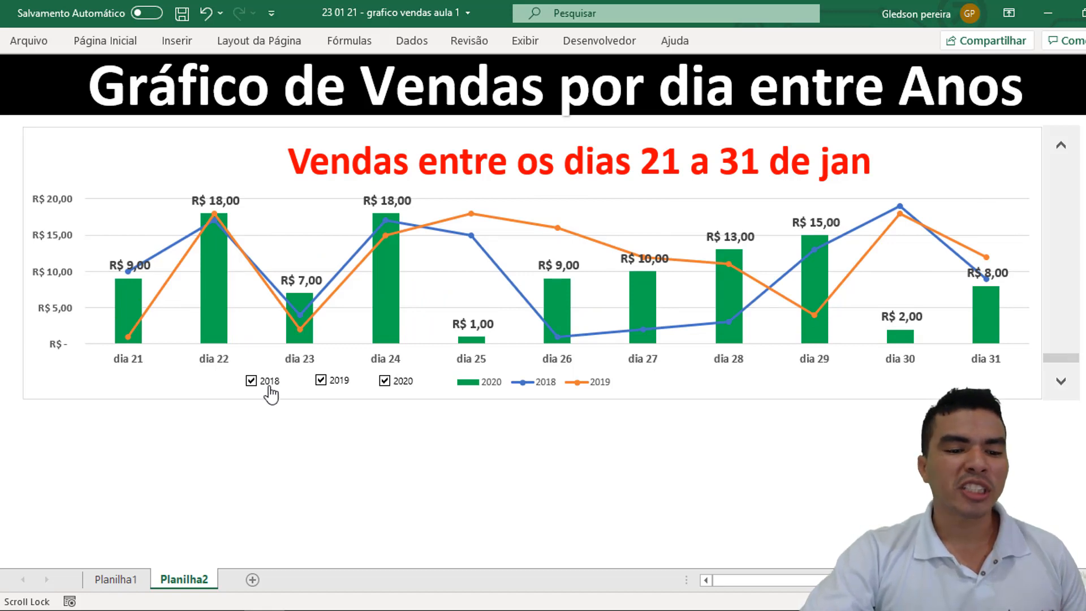
# - Hide the 2018, 2019 and 2020 series in the sales chart one by one, and show all three again
pyautogui.click(264, 389)
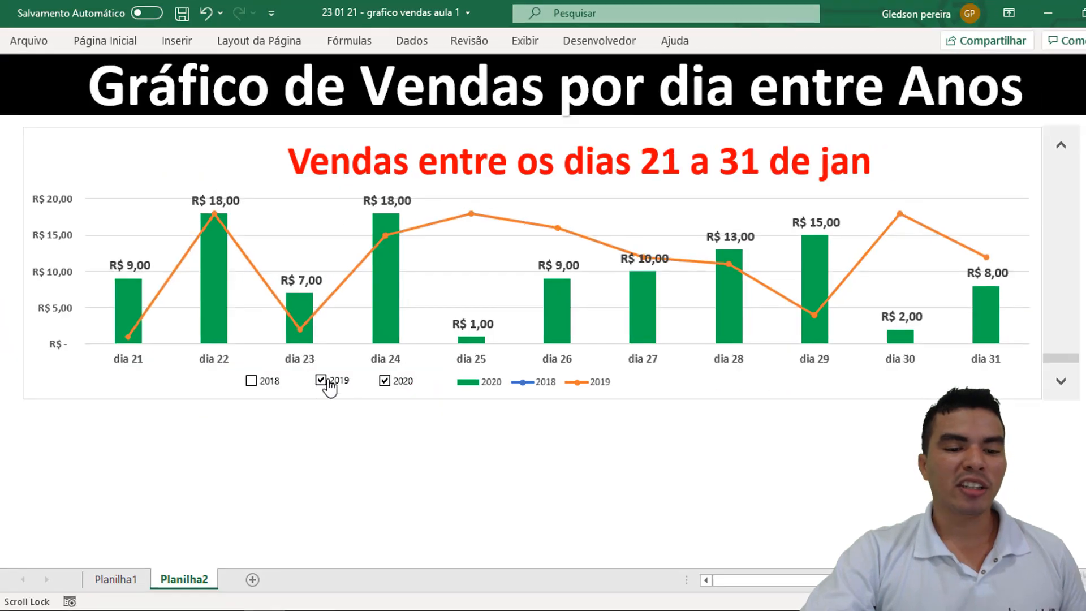
pyautogui.click(314, 379)
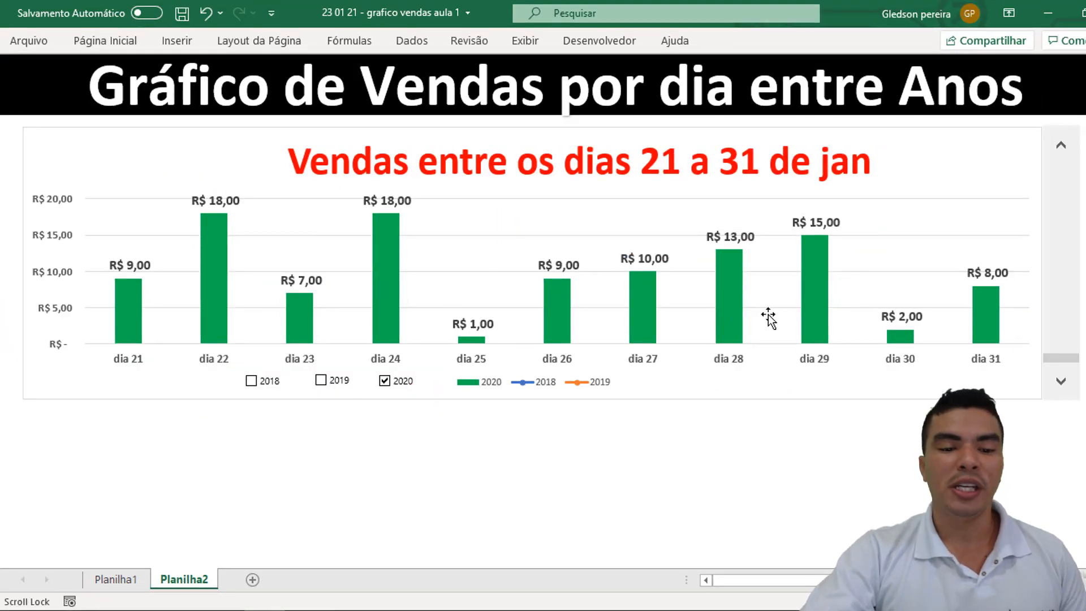
pyautogui.click(385, 381)
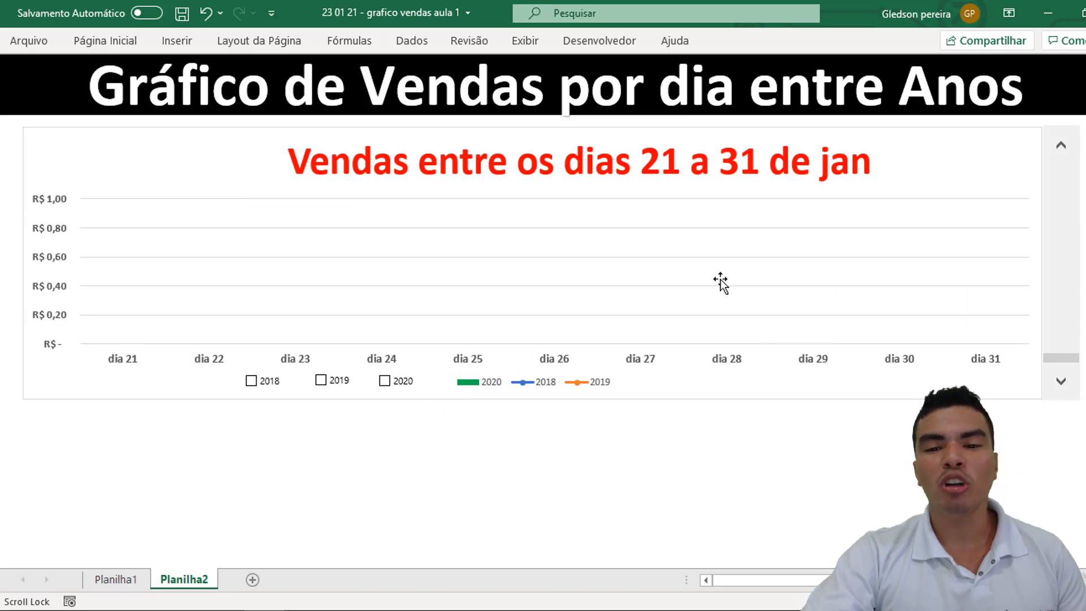
pyautogui.click(286, 386)
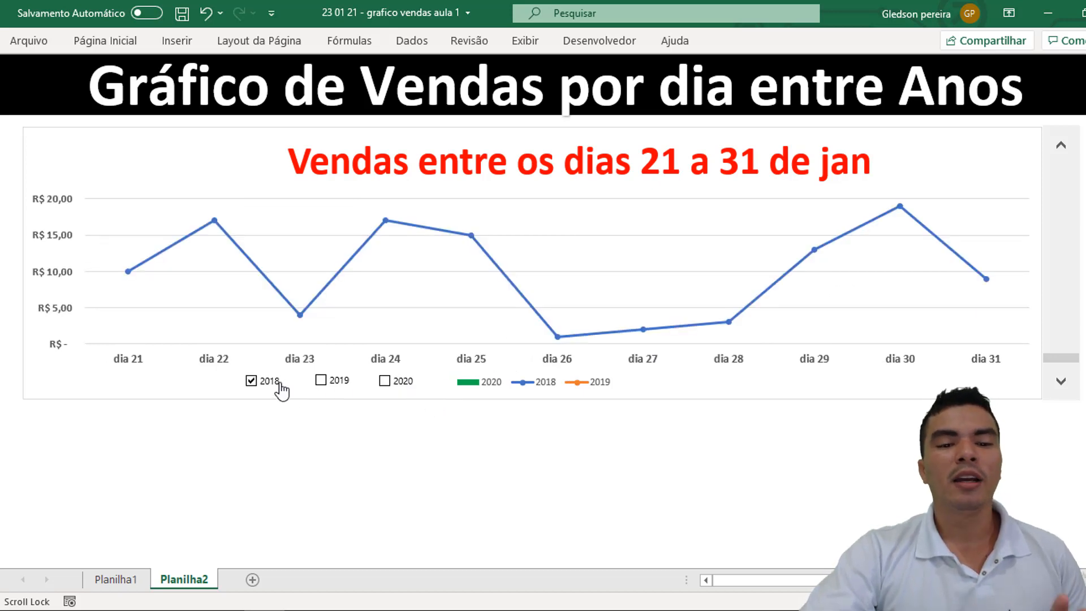
pyautogui.click(321, 380)
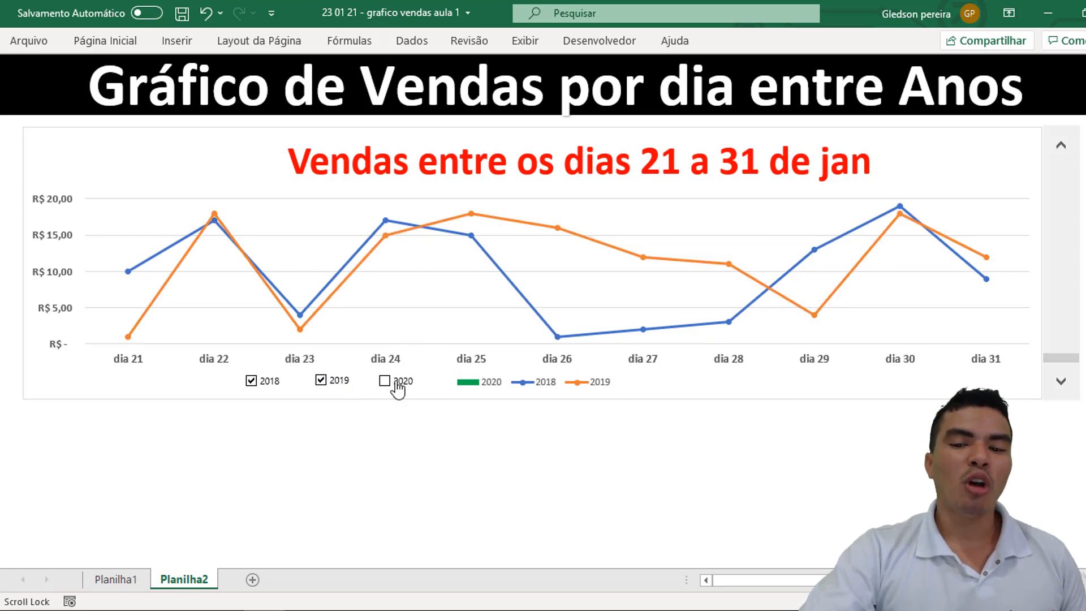
pyautogui.click(397, 388)
# - Step the sales chart's day range back from the end of January toward earlier days
pyautogui.click(1061, 147)
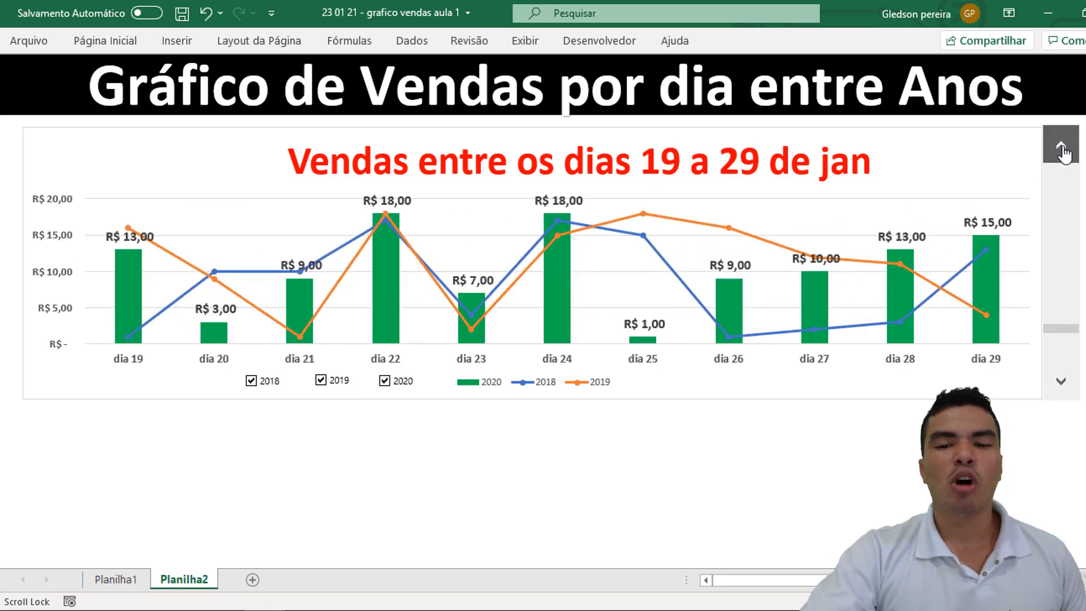
pyautogui.click(1061, 148)
pyautogui.click(1061, 148)
pyautogui.click(1061, 148)
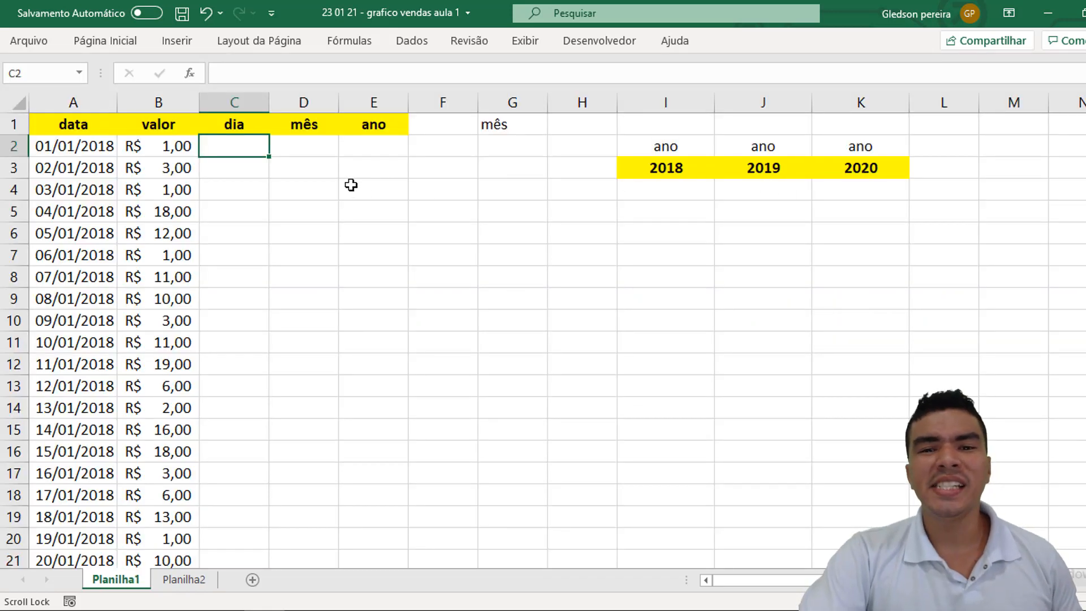
# - Start a TEXTO formula in C2 of Planilha1 that takes the date in A2 with its column locked as $A2
pyautogui.click(86, 103)
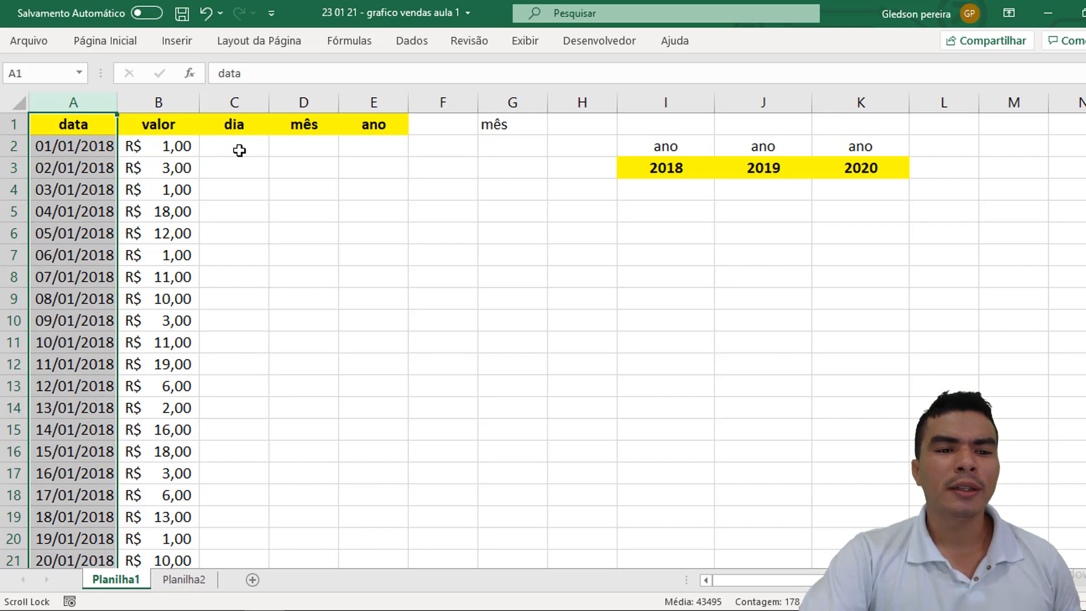
pyautogui.click(241, 148)
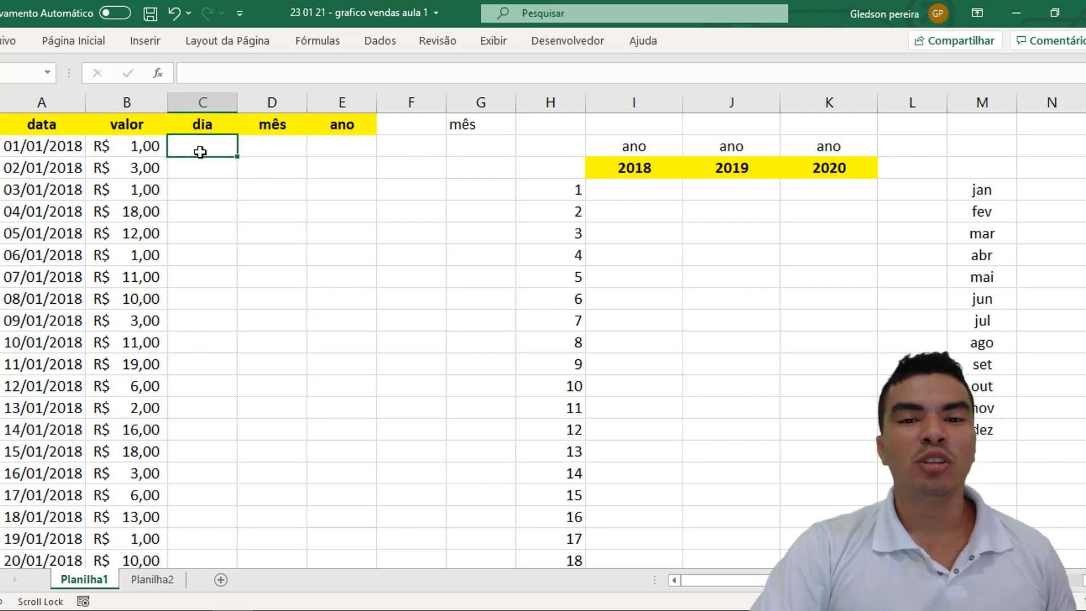
pyautogui.write('=')
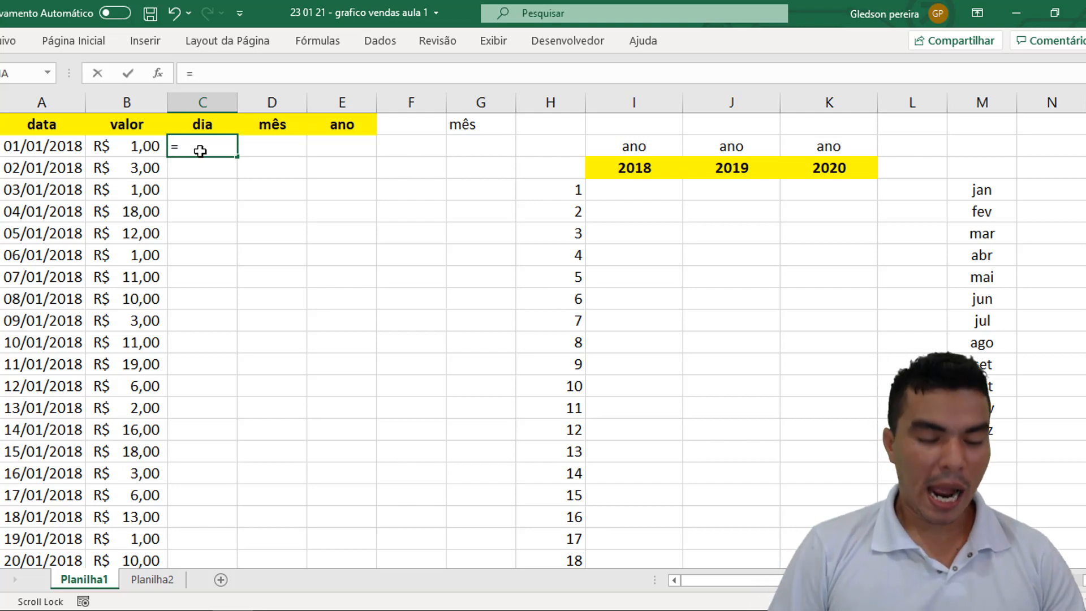
pyautogui.write('text')
pyautogui.press('Tab')
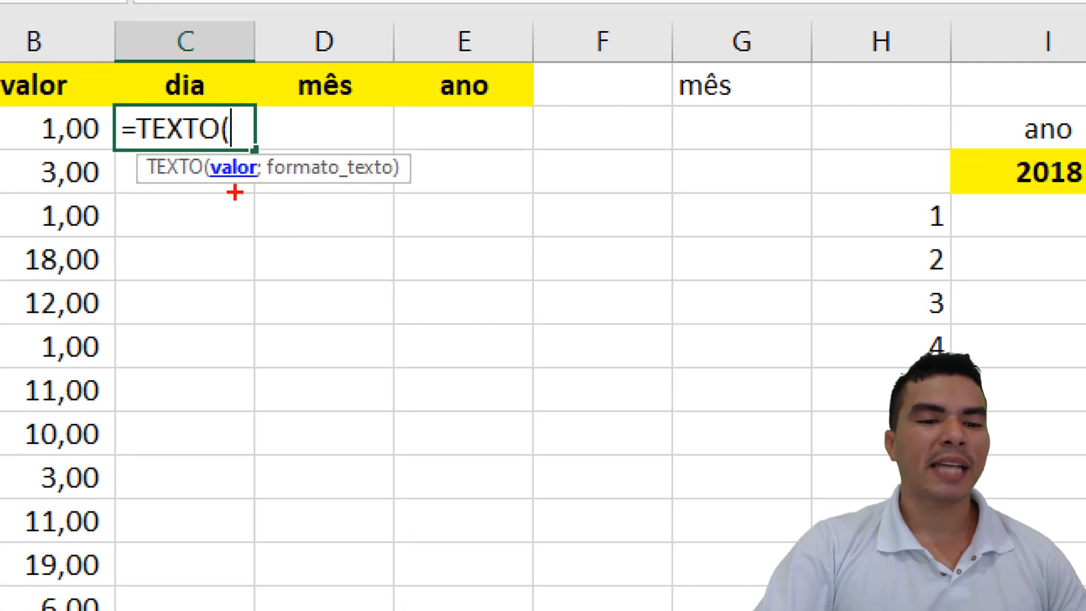
pyautogui.moveTo(235, 188); pyautogui.dragTo(294, 343)
pyautogui.moveTo(381, 192)
pyautogui.mouseDown()
pyautogui.moveTo(424, 211)
pyautogui.moveTo(495, 285)
pyautogui.mouseUp()
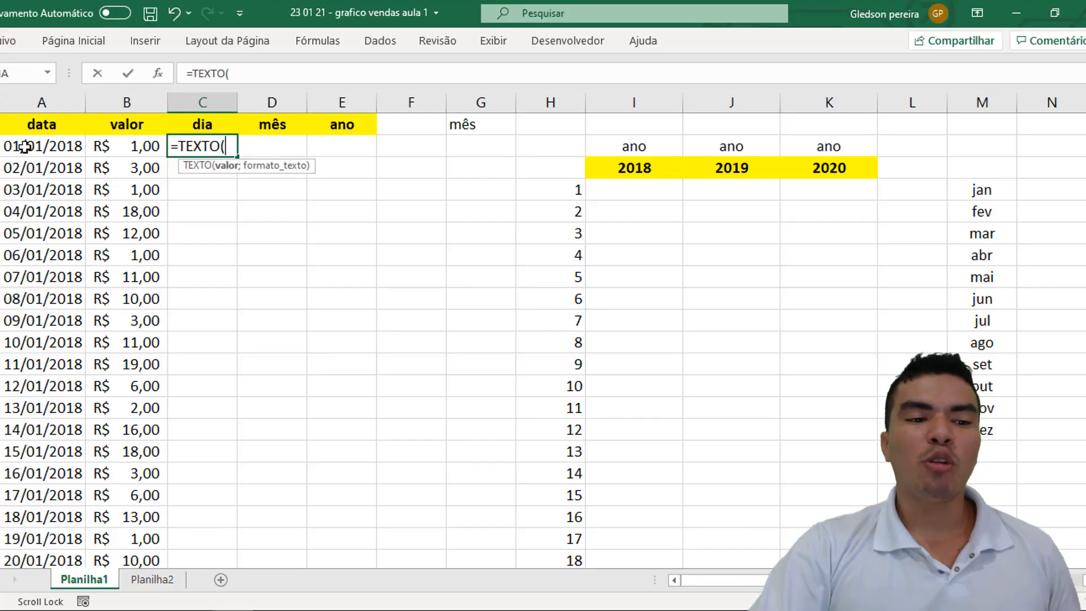
pyautogui.click(25, 147)
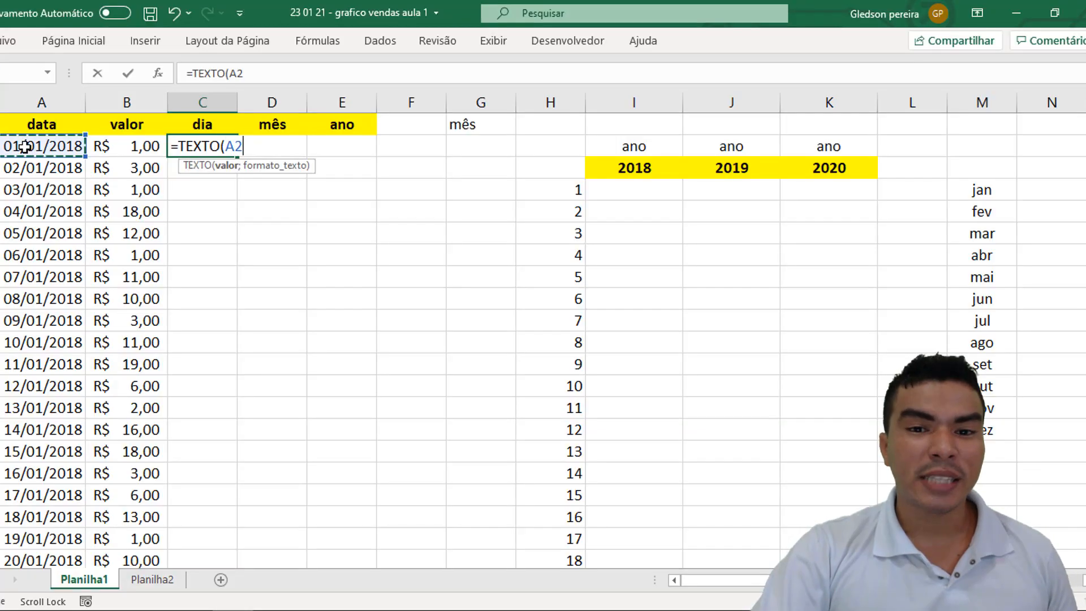
pyautogui.click(227, 148)
pyautogui.write('$')
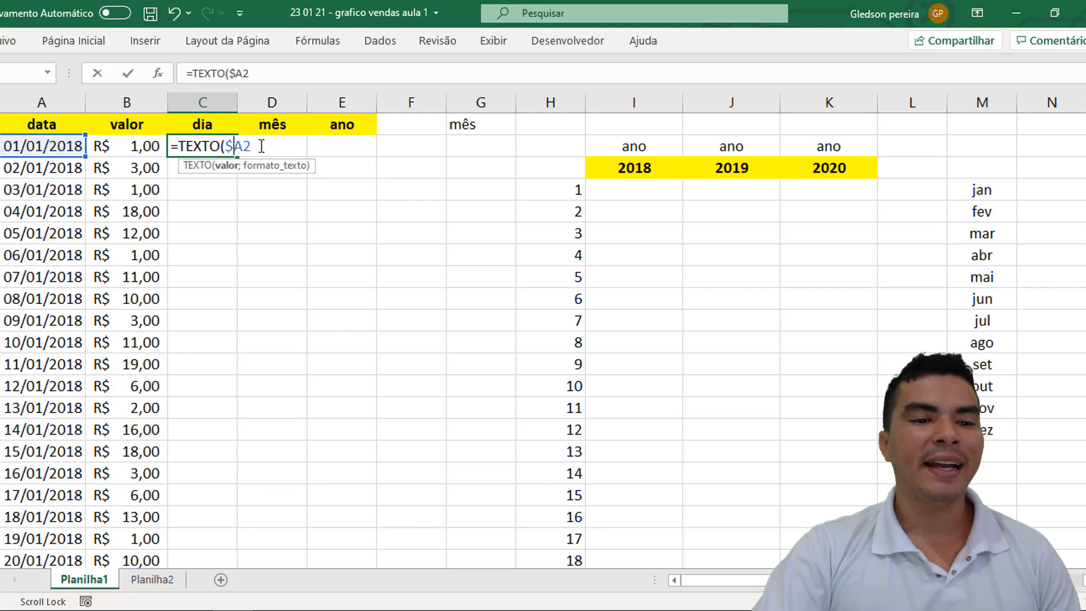
# - Complete the dia formula in C2 with the day format, as =TEXTO($A2;"d")
pyautogui.click(256, 148)
pyautogui.write(';')
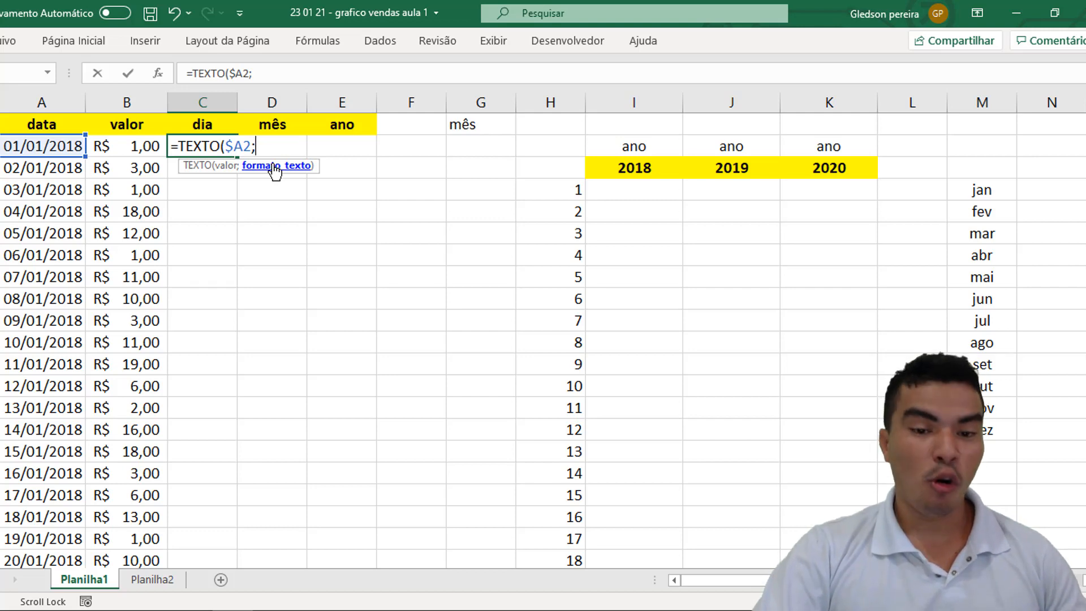
pyautogui.write('"d')
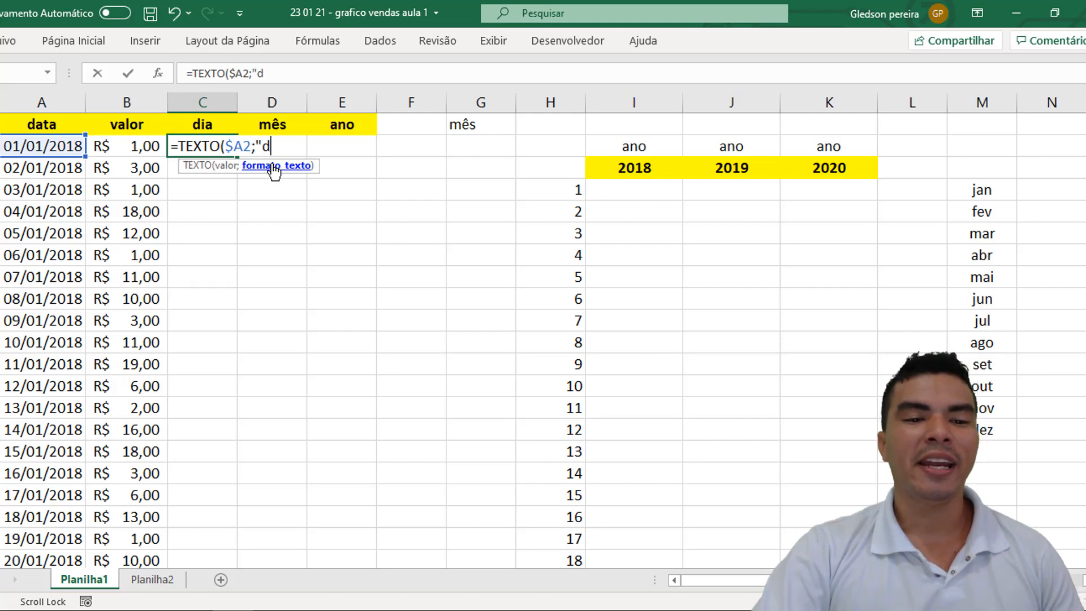
pyautogui.write('"')
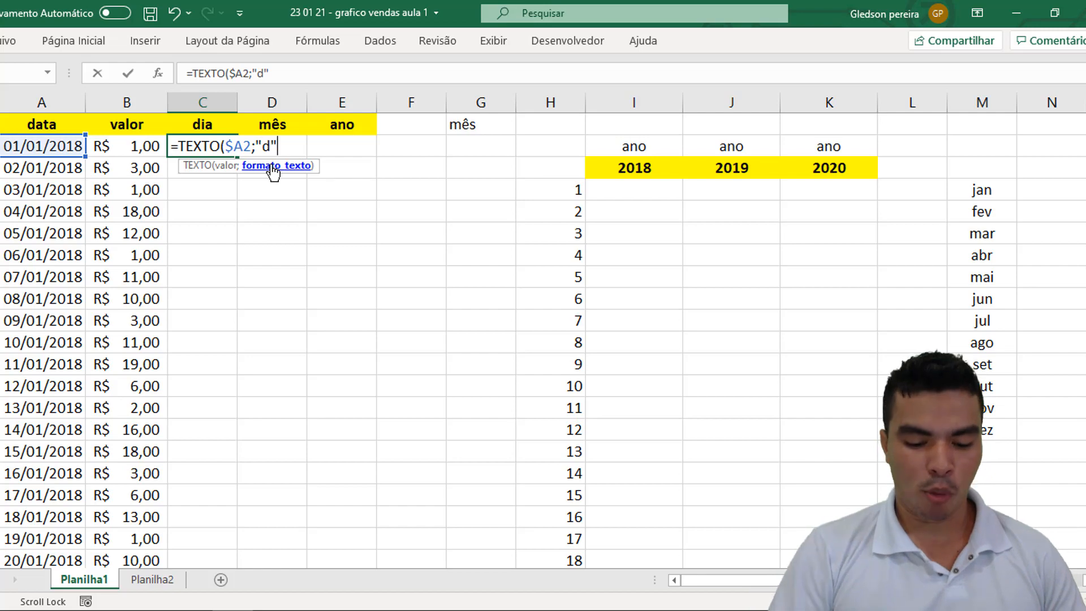
pyautogui.write(')')
pyautogui.press('Return')
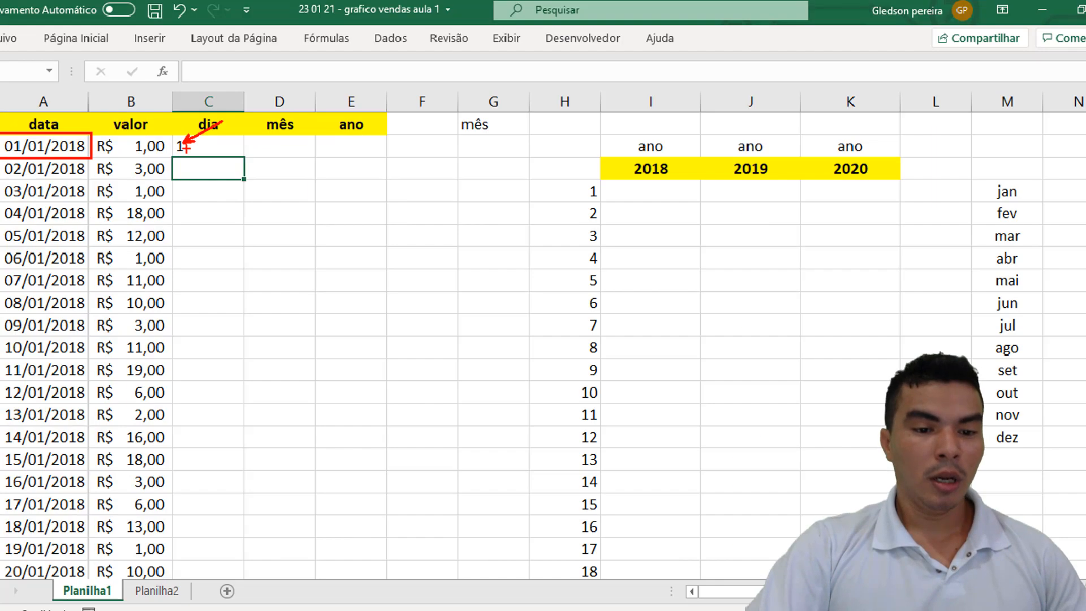
# - Copy the dia formula from C2 across to D2 and E2, and change the format in D2 to "mmm"
pyautogui.click(217, 149)
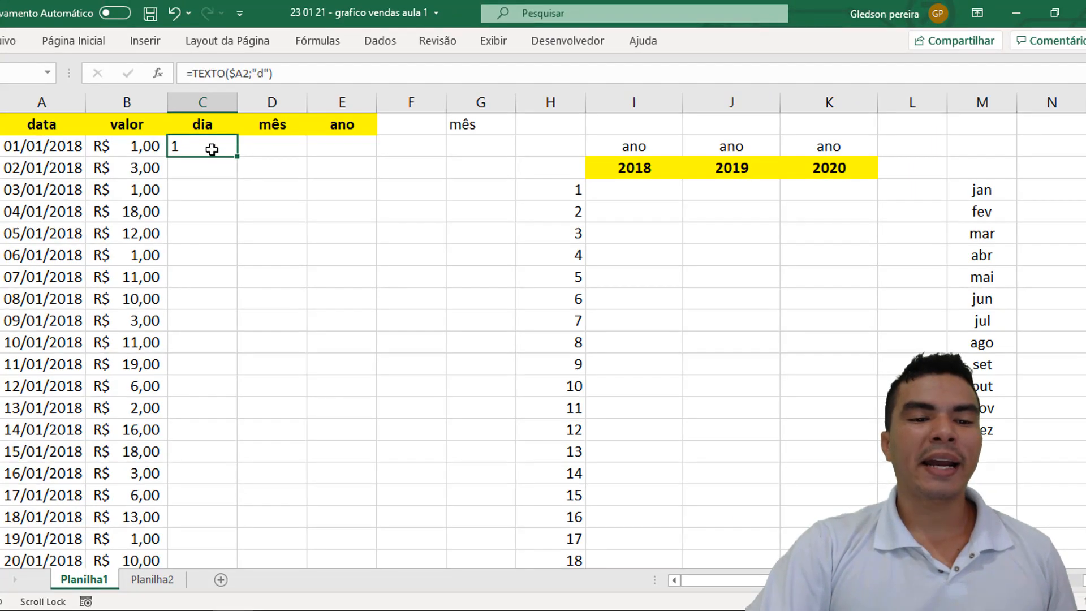
pyautogui.moveTo(237, 156); pyautogui.dragTo(385, 158)
pyautogui.click(272, 146)
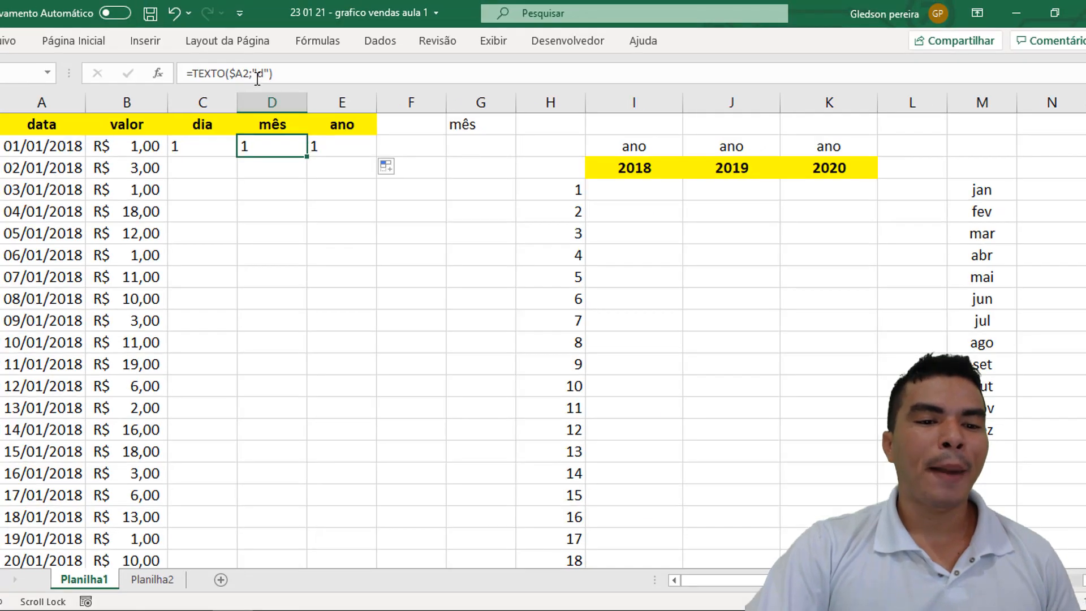
pyautogui.doubleClick(265, 74)
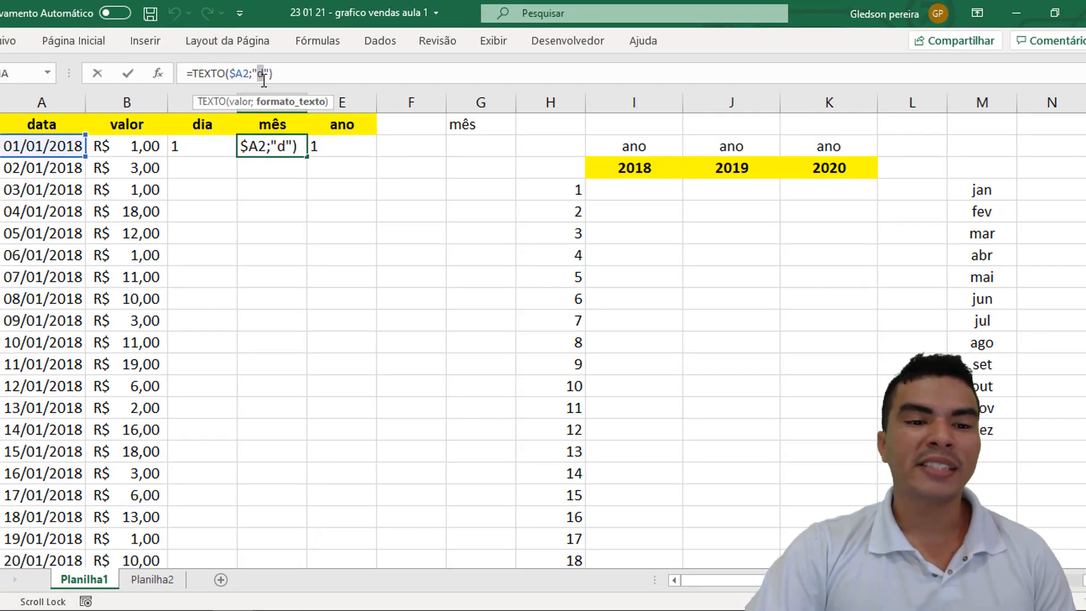
pyautogui.write('mmm')
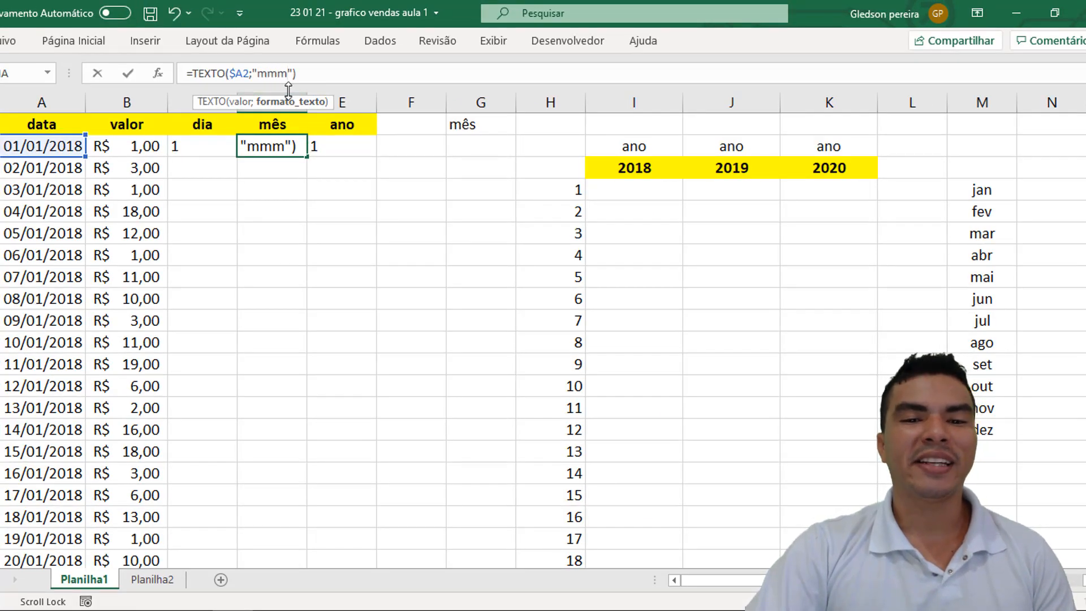
pyautogui.press('Return')
pyautogui.click(275, 126)
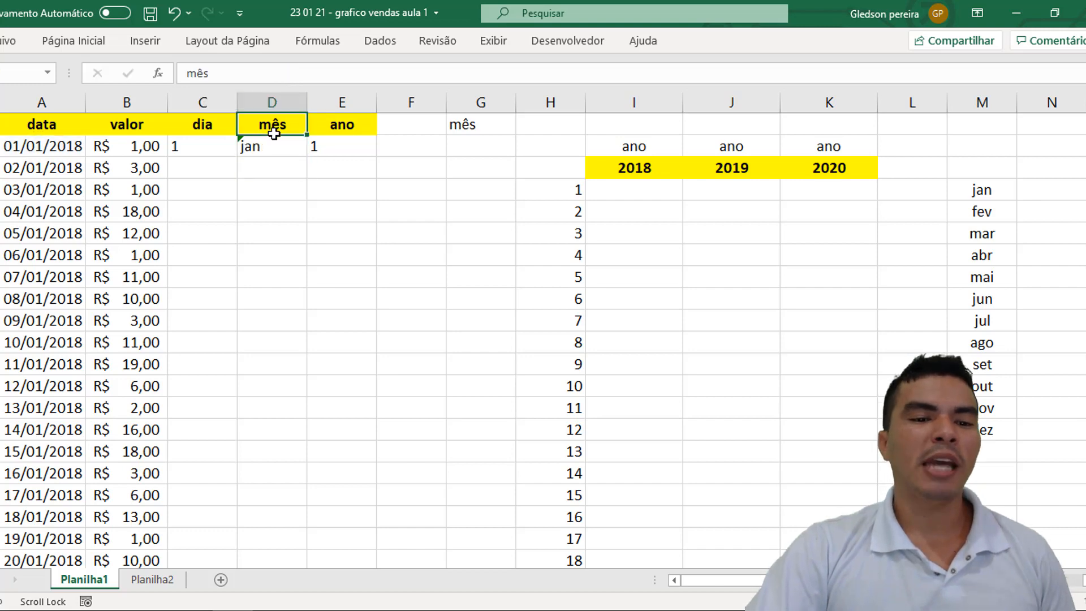
pyautogui.click(279, 150)
# - Change the text format of the ano formula in E2 to "aaaa"
pyautogui.click(321, 146)
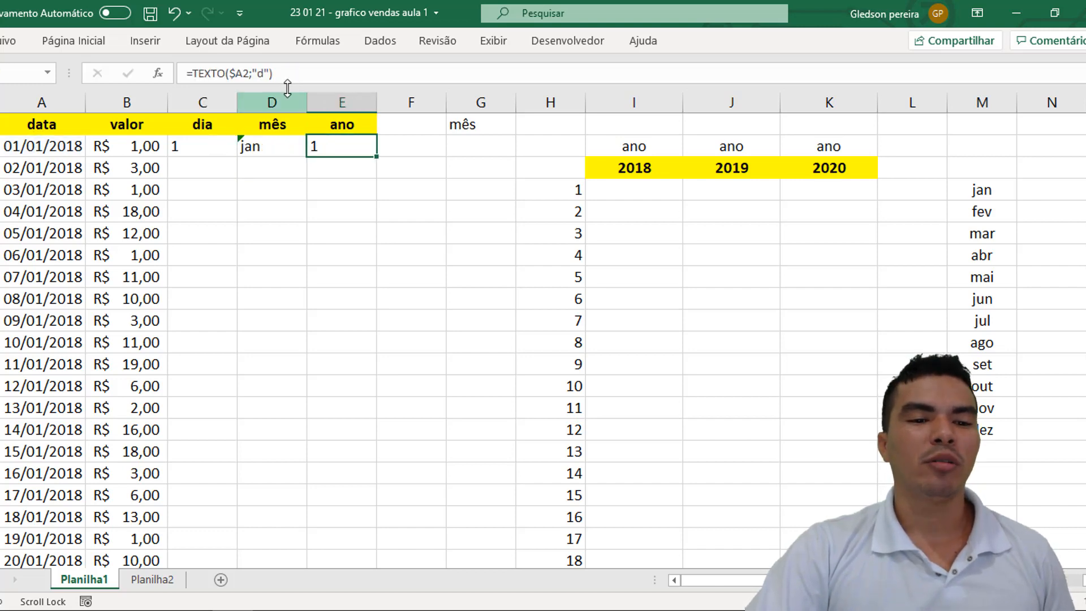
pyautogui.doubleClick(261, 74)
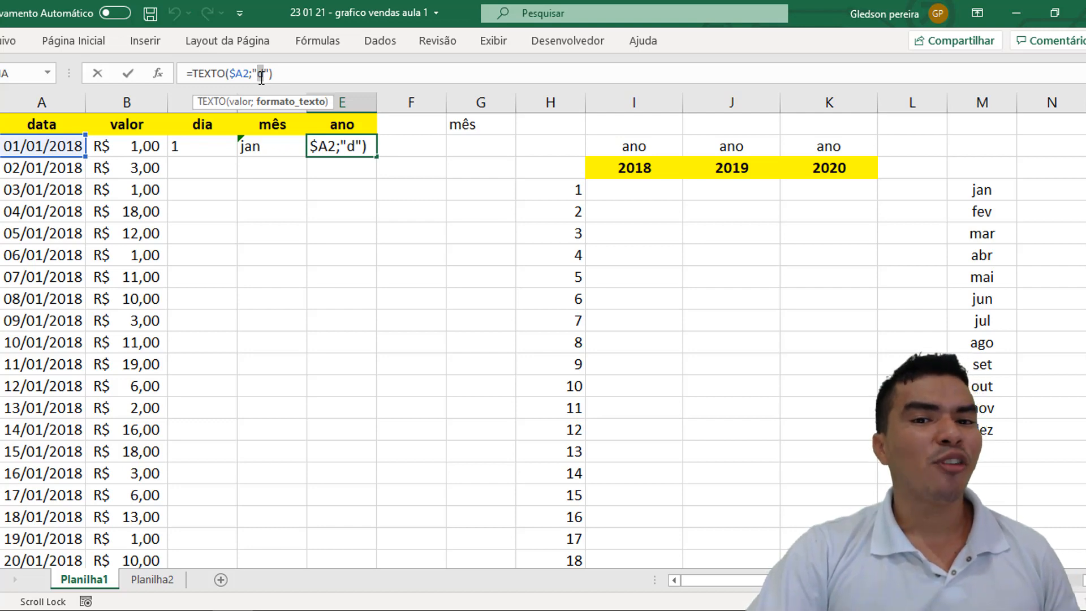
pyautogui.write('aaaa')
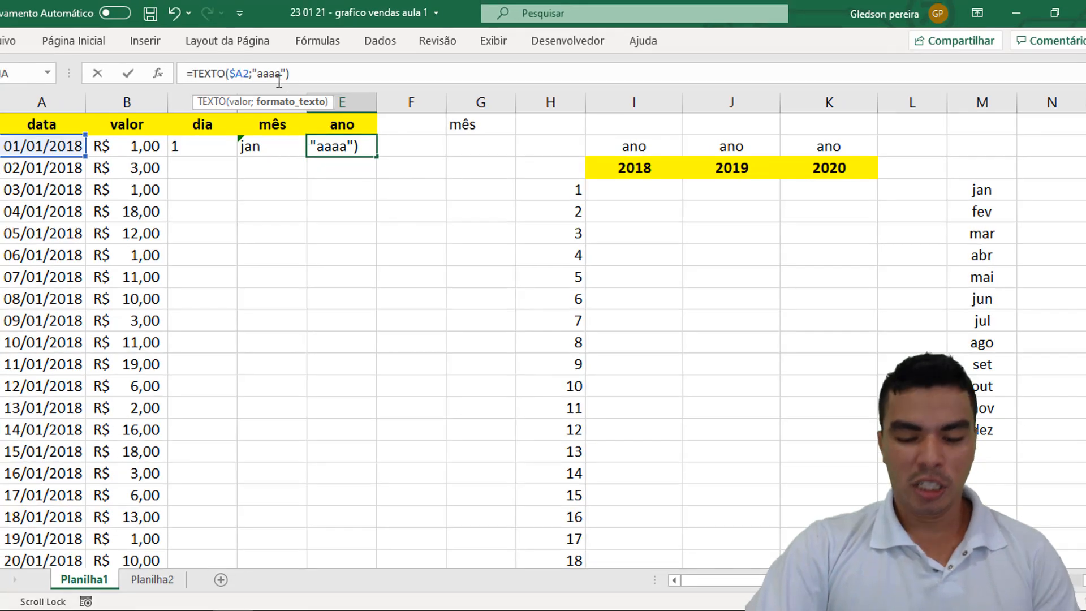
pyautogui.press('Return')
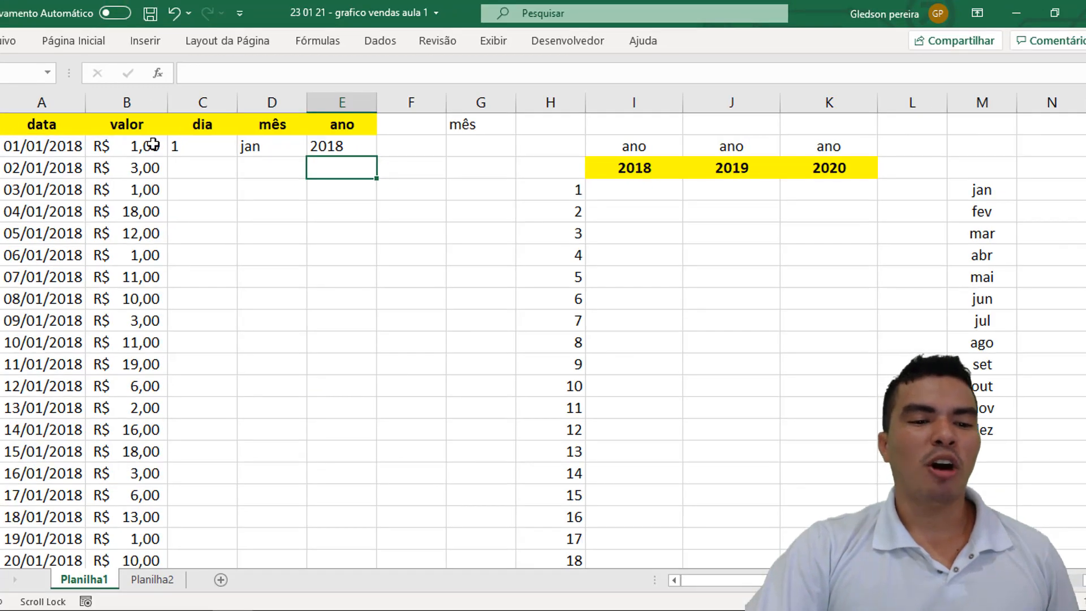
# - Fill the dia, mês and ano formulas from C2:E2 down all the dated rows and check the results
pyautogui.moveTo(187, 146); pyautogui.dragTo(346, 145)
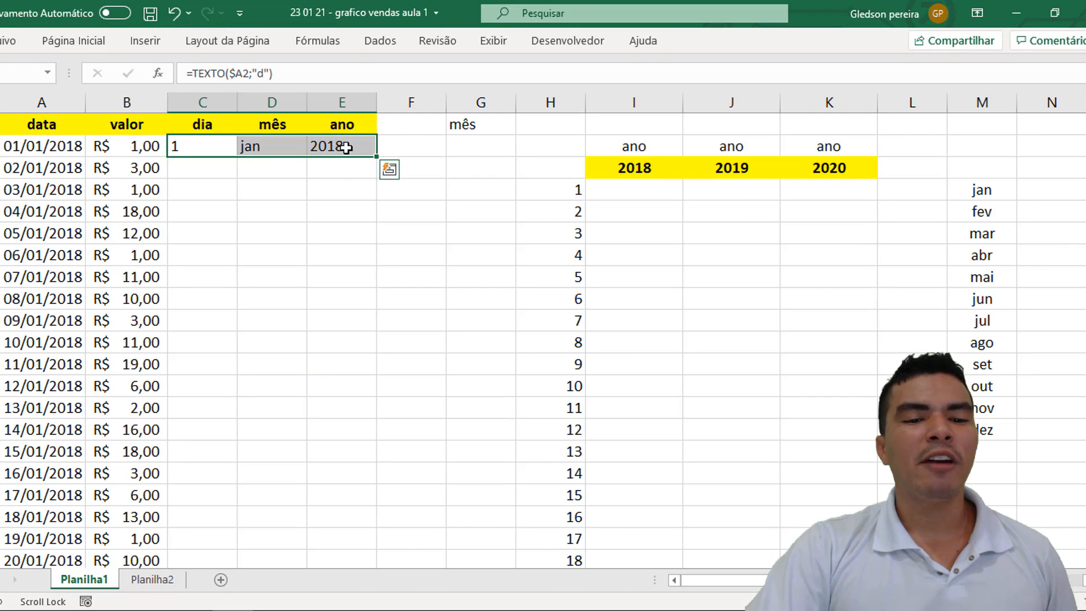
pyautogui.doubleClick(376, 159)
pyautogui.scroll(-2, 344, 229)
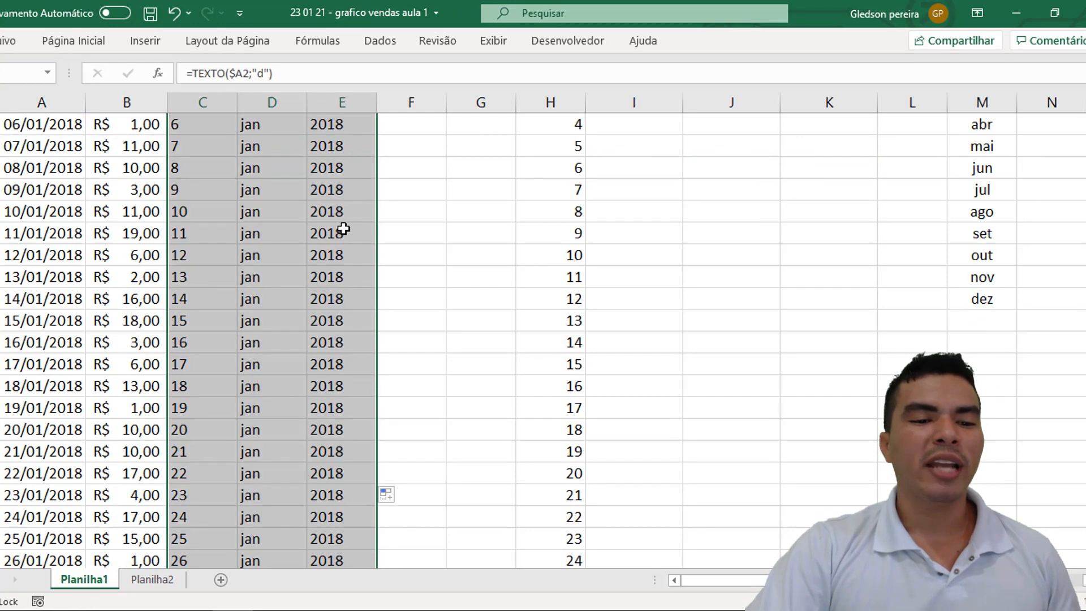
pyautogui.scroll(-2, 344, 229)
pyautogui.scroll(-2, 343, 228)
pyautogui.scroll(2, 342, 228)
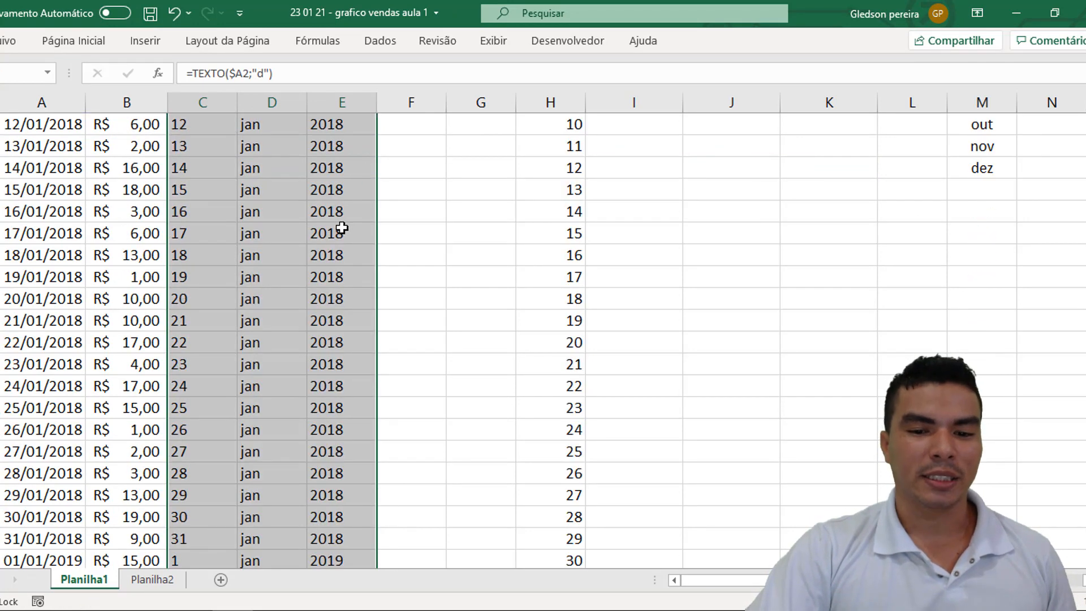
pyautogui.scroll(4, 342, 228)
pyautogui.click(729, 276)
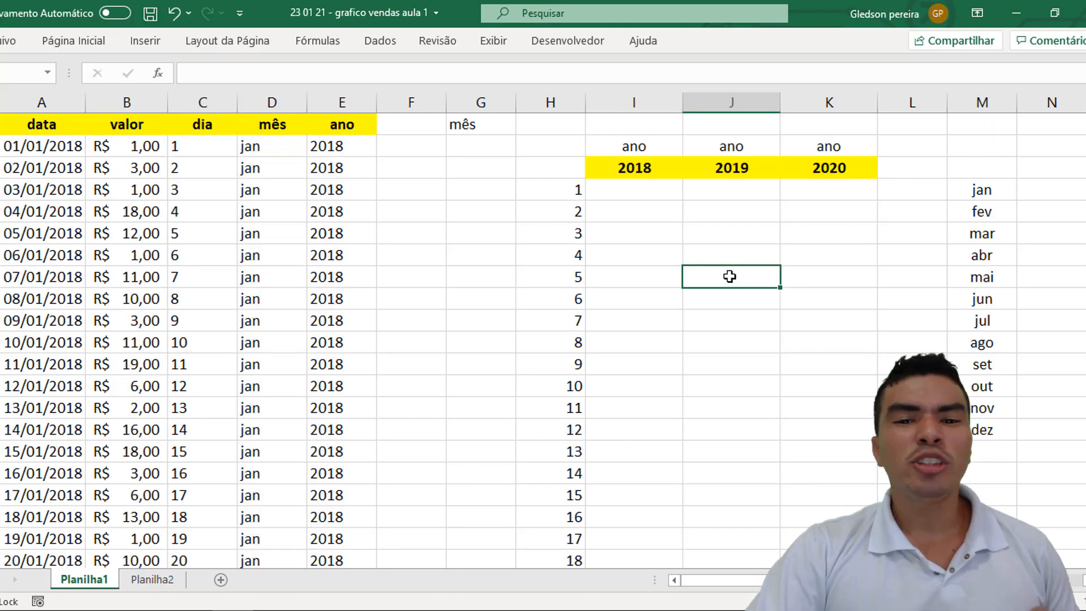
pyautogui.click(550, 123)
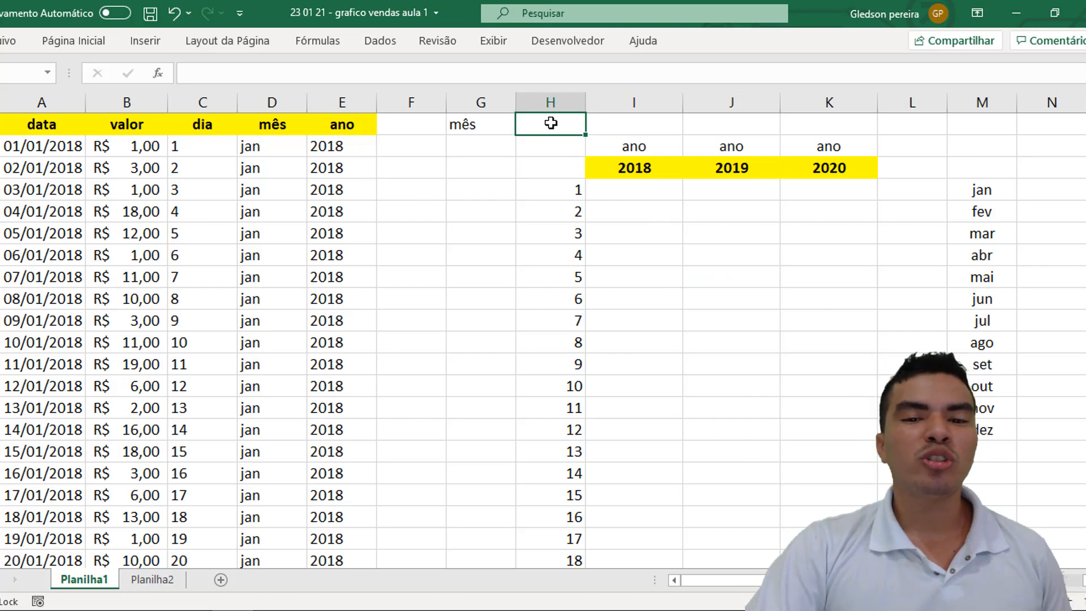
pyautogui.click(531, 186)
# - Name the list of months from jan to dez in M4:M15 as "meses"
pyautogui.moveTo(977, 191); pyautogui.dragTo(980, 431)
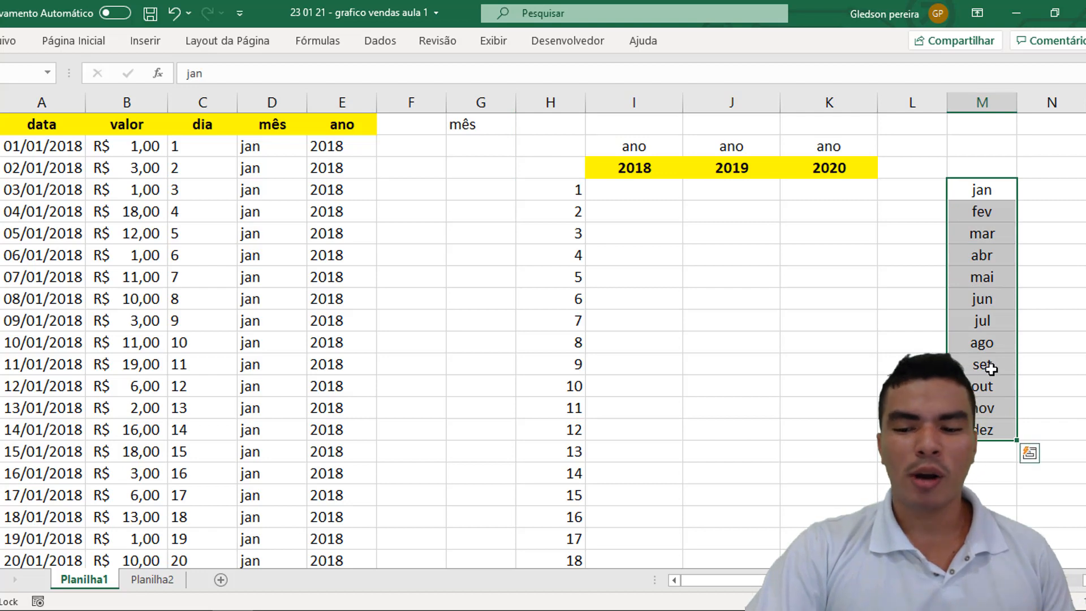
pyautogui.click(924, 323)
pyautogui.moveTo(974, 188); pyautogui.dragTo(979, 440)
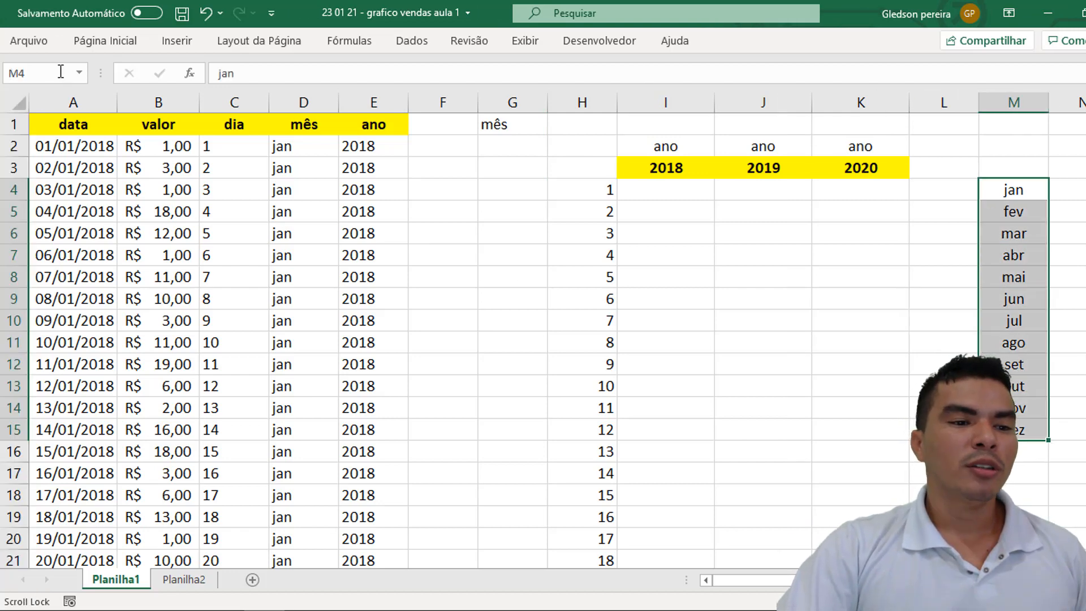
pyautogui.click(28, 72)
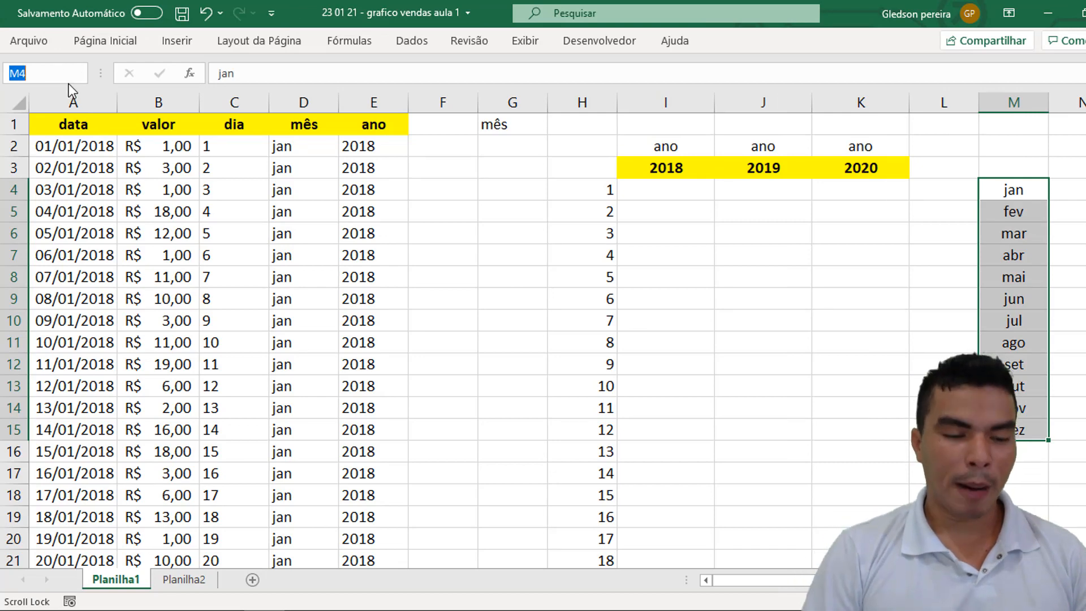
pyautogui.write('meses')
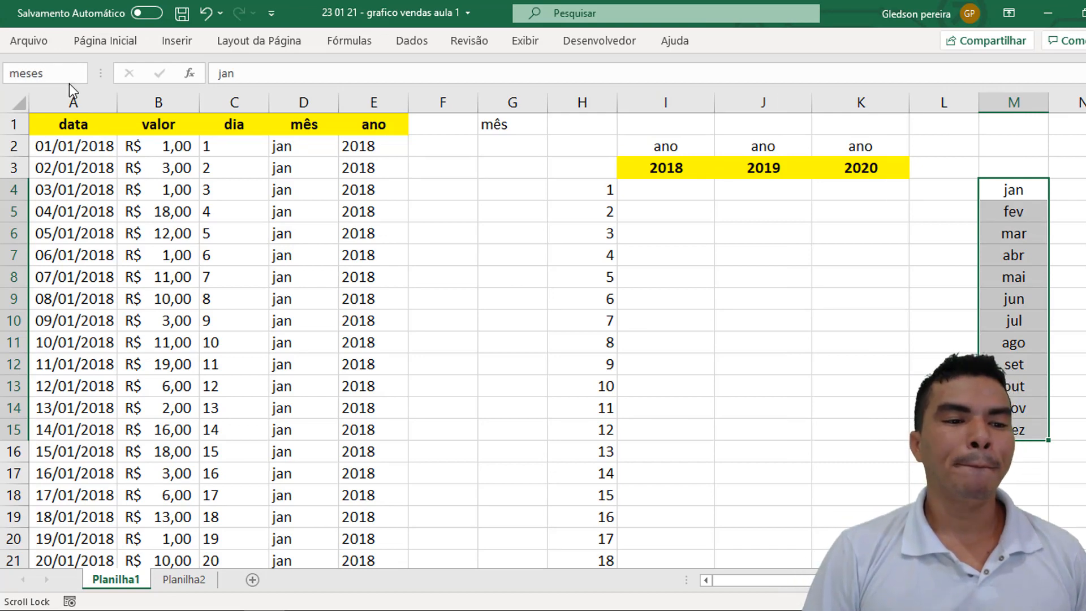
pyautogui.press('Return')
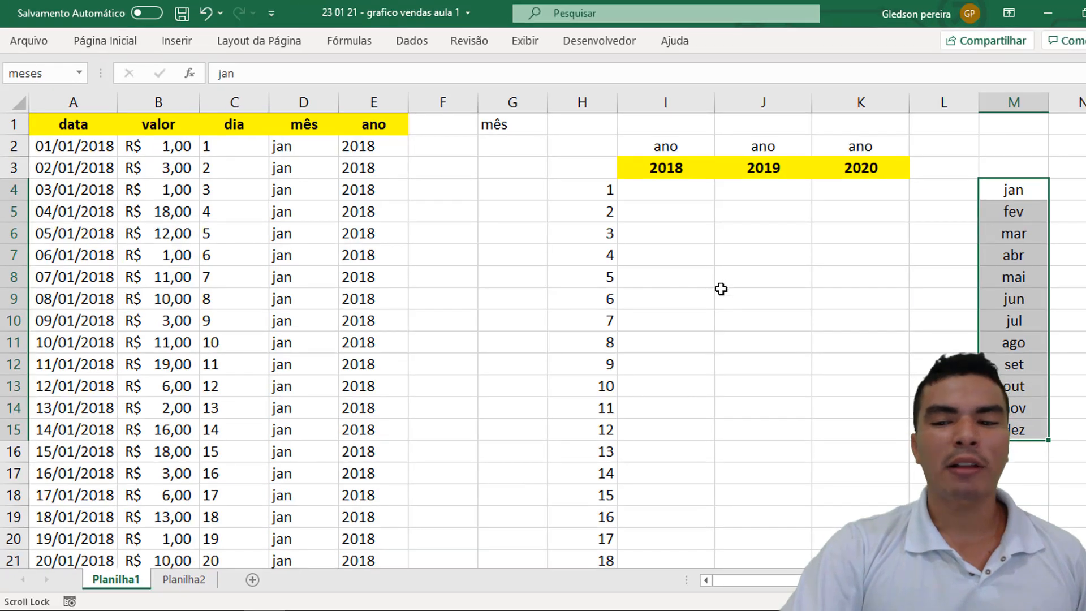
# - Check the named range meses by jumping to it from another cell
pyautogui.click(763, 276)
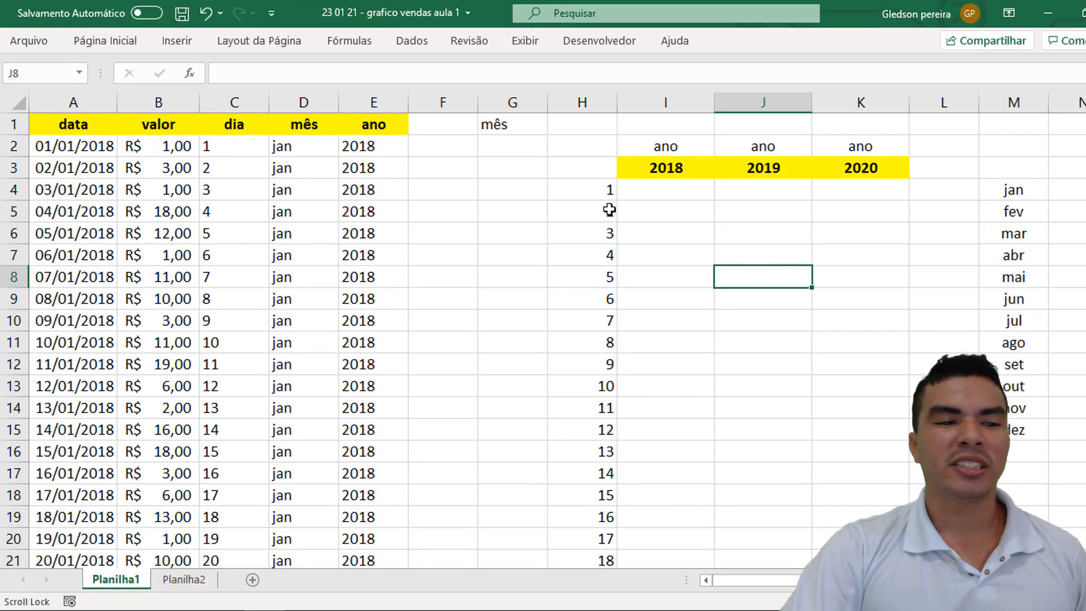
pyautogui.click(79, 74)
pyautogui.click(66, 92)
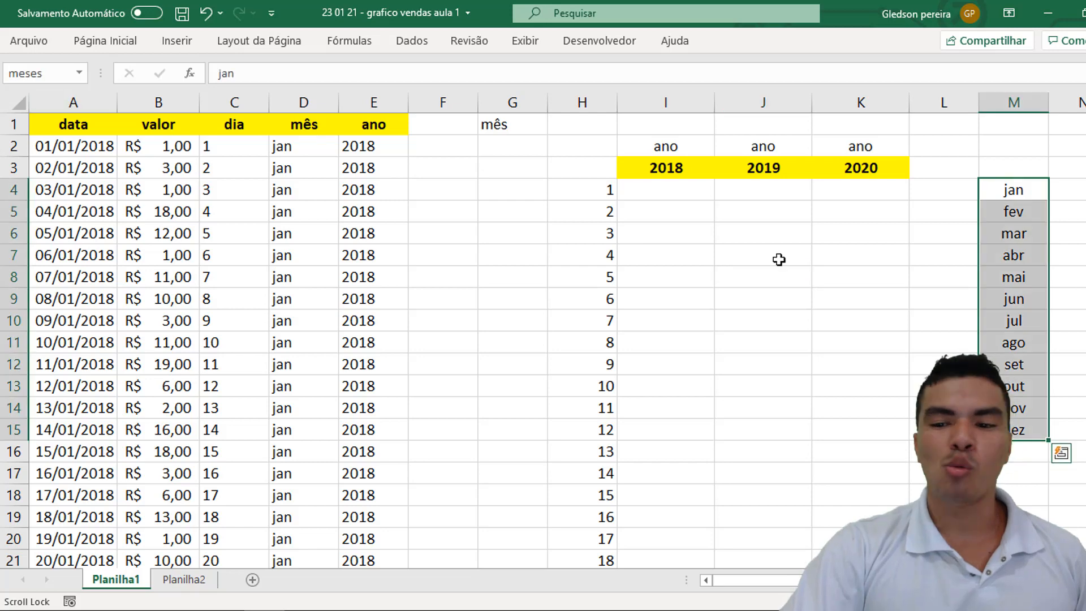
pyautogui.click(838, 251)
# - Start a data validation rule for the month cell H1 that allows a list (Lista)
pyautogui.click(581, 128)
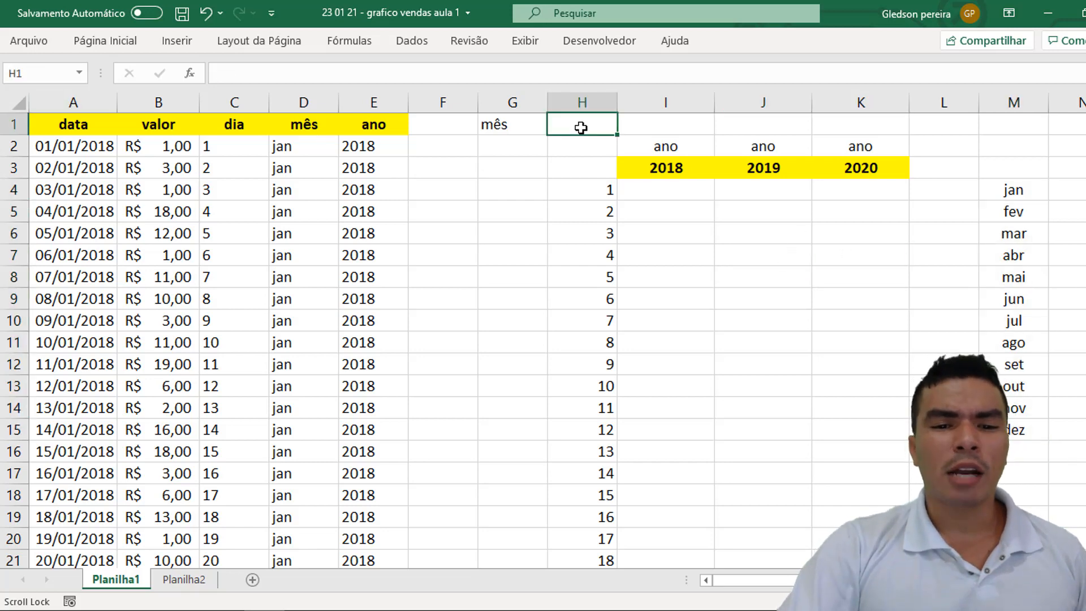
pyautogui.click(412, 44)
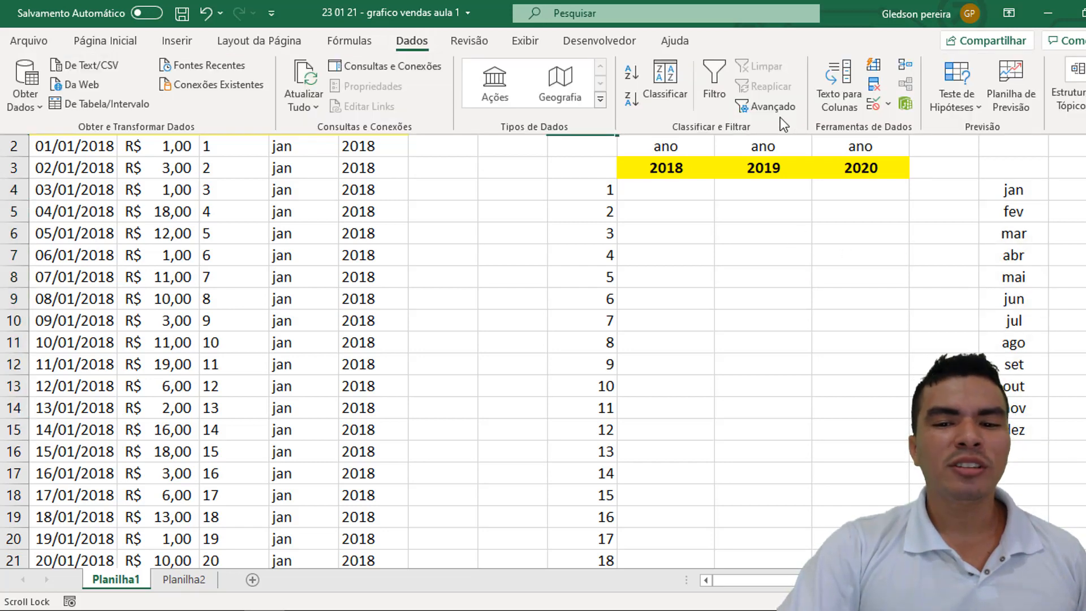
pyautogui.click(887, 104)
pyautogui.click(890, 128)
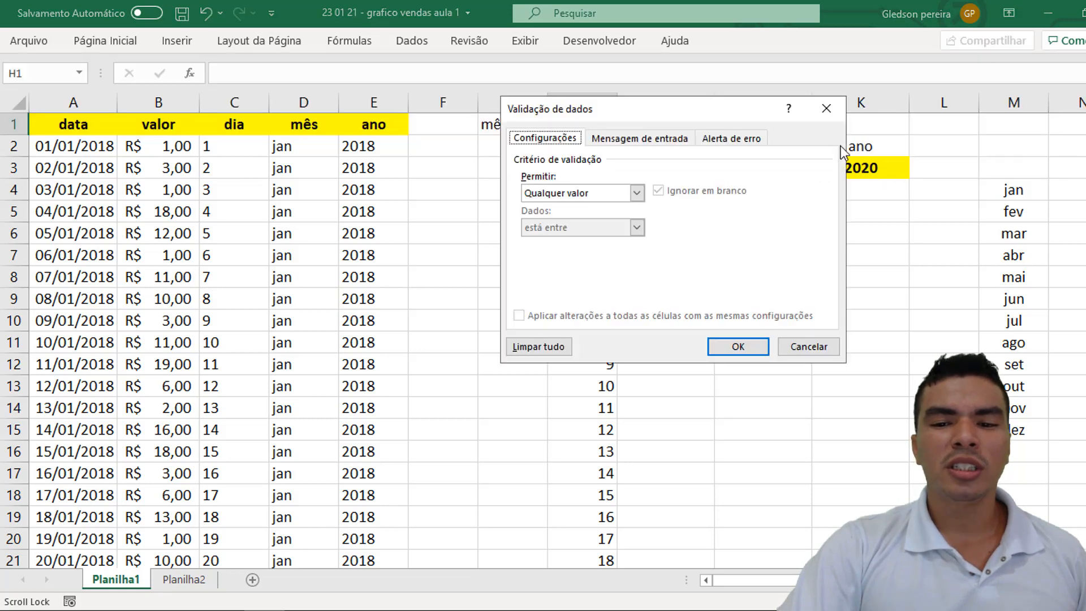
pyautogui.click(636, 192)
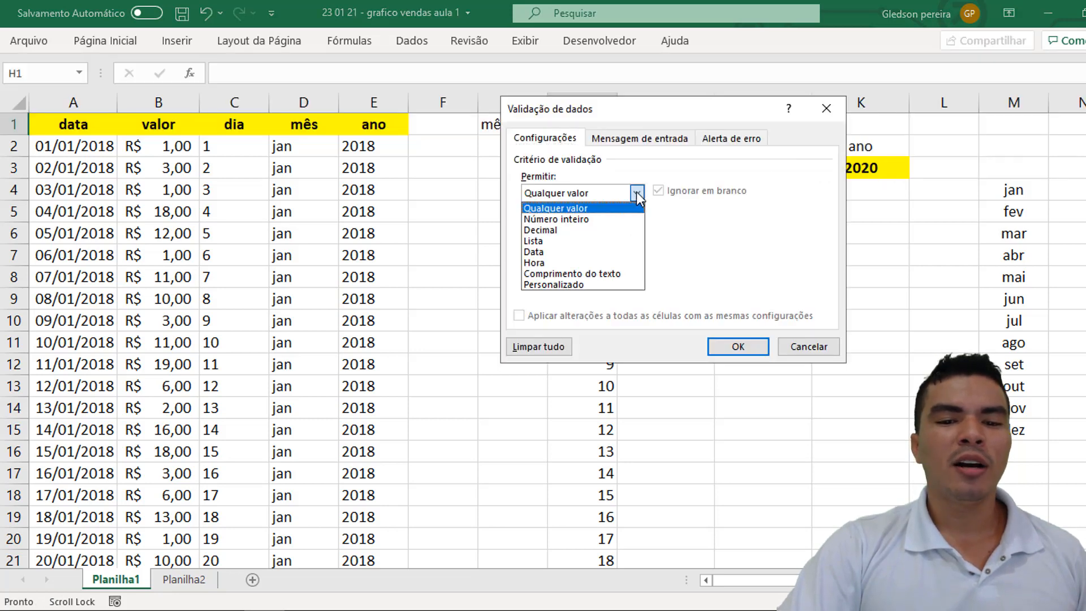
pyautogui.click(580, 244)
# - Use the named range meses as the source of H1's validation list and apply the rule
pyautogui.click(572, 261)
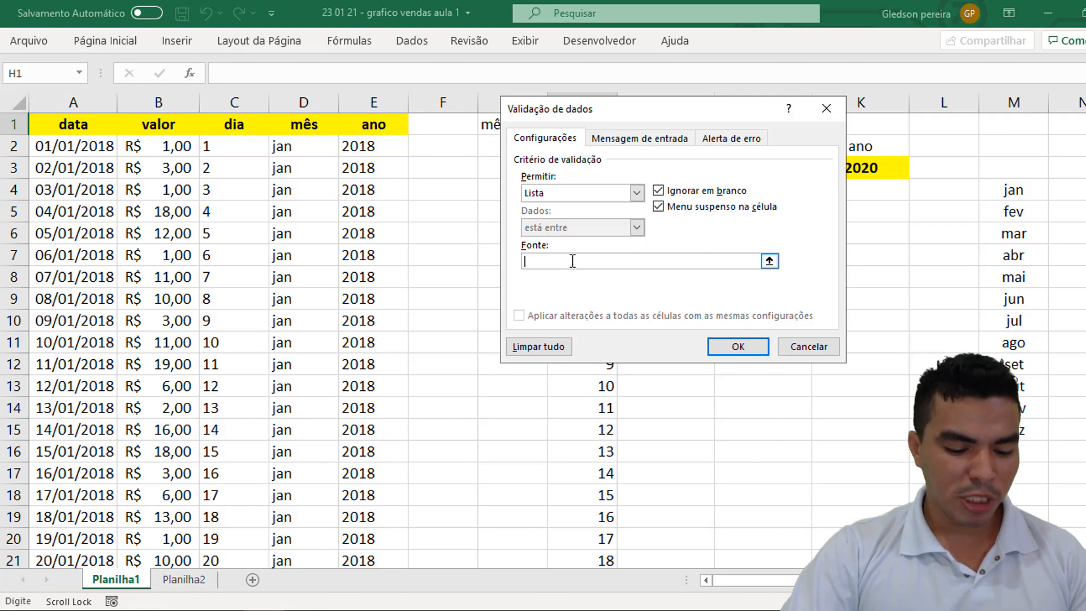
pyautogui.press('F3')
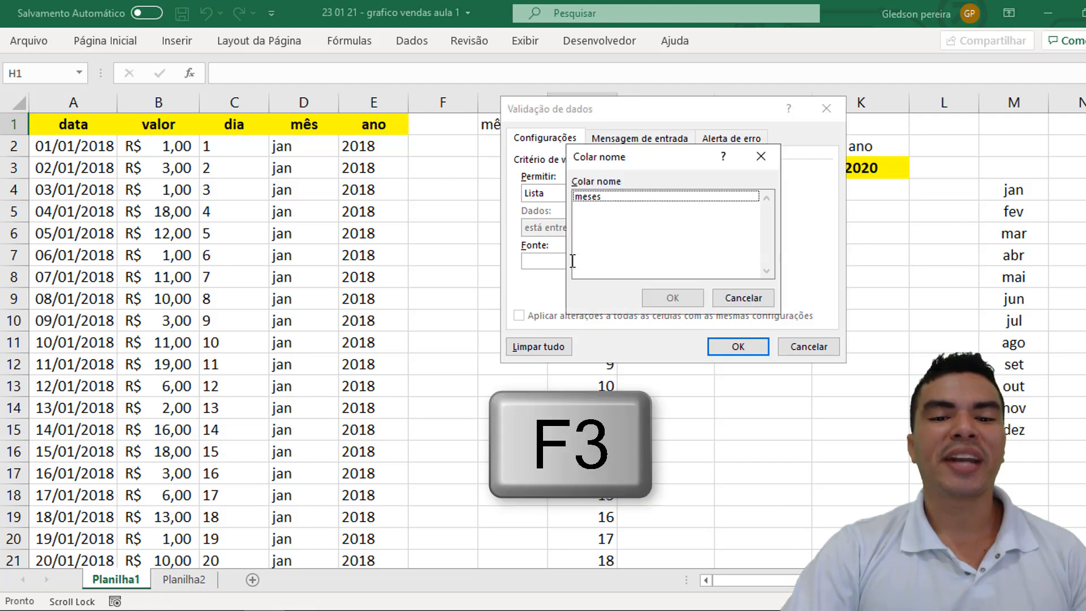
pyautogui.hotkey('ctrl', '1')
pyautogui.click(604, 199)
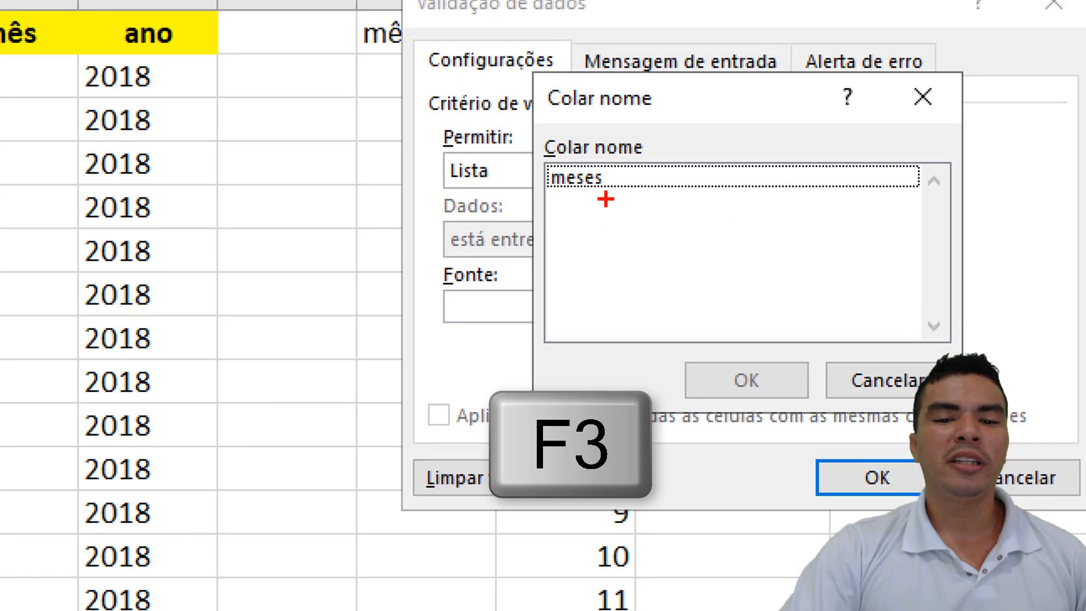
pyautogui.moveTo(617, 168); pyautogui.dragTo(801, 73)
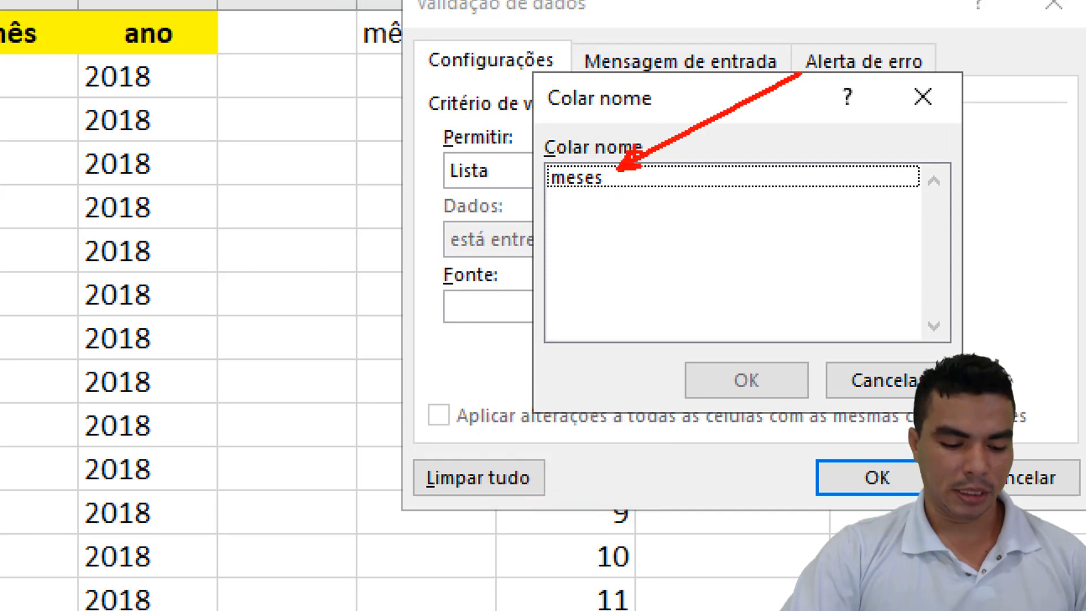
pyautogui.press('Escape')
pyautogui.click(637, 196)
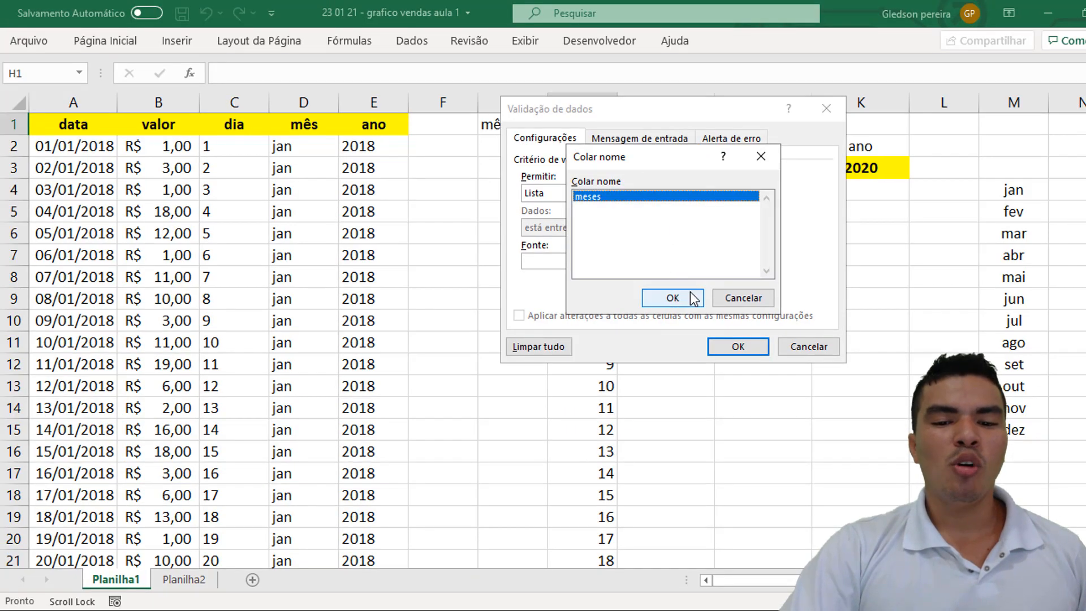
pyautogui.click(672, 298)
pyautogui.click(737, 347)
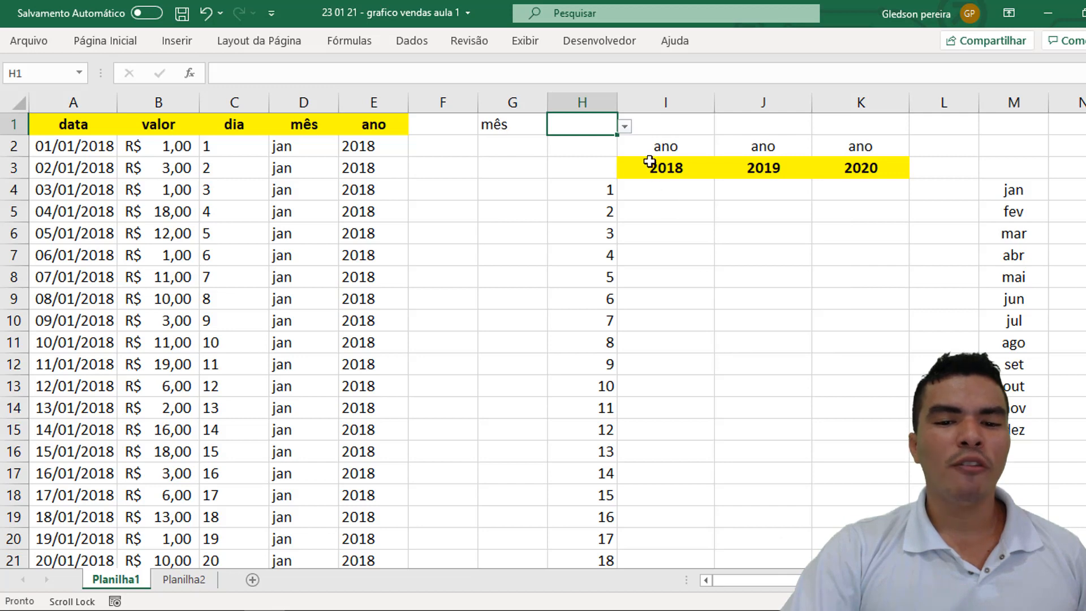
# - Choose jan as the month in H1's drop-down list
pyautogui.click(625, 127)
pyautogui.moveTo(621, 164)
pyautogui.mouseDown()
pyautogui.moveTo(620, 225)
pyautogui.moveTo(628, 148)
pyautogui.mouseUp()
pyautogui.click(585, 145)
pyautogui.click(676, 195)
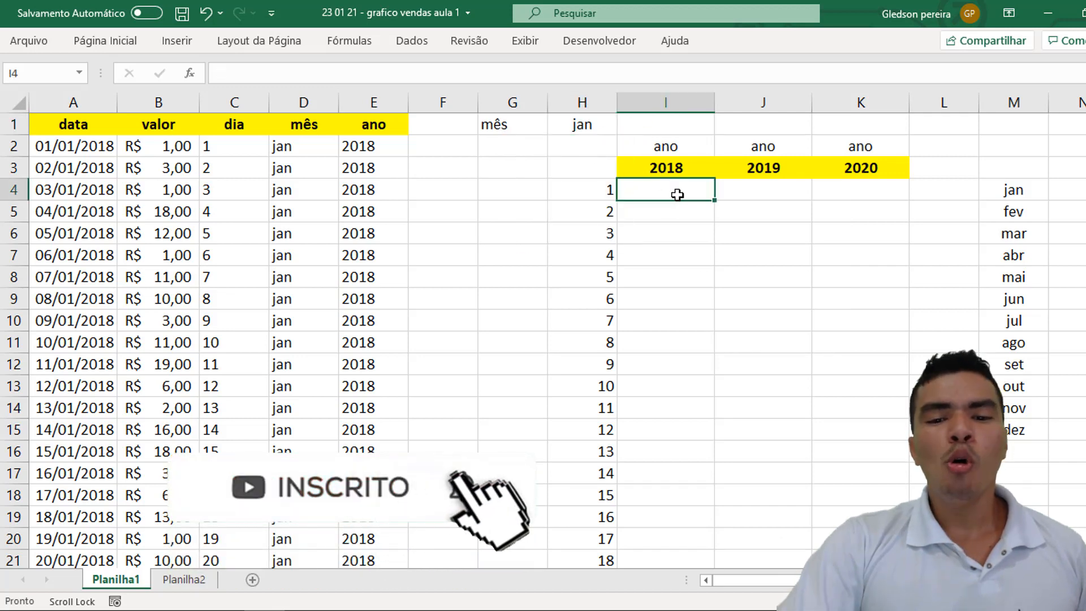
# - Review the day numbers in column H and the year headers in I3:K3
pyautogui.click(610, 196)
pyautogui.scroll(-6, 624, 379)
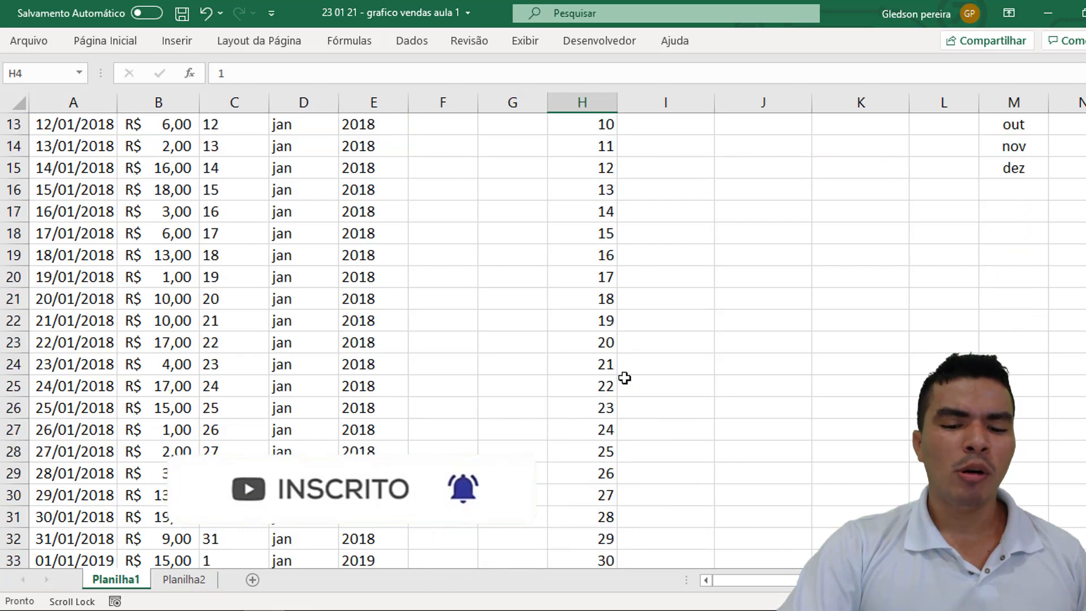
pyautogui.scroll(2, 624, 405)
pyautogui.scroll(4, 624, 405)
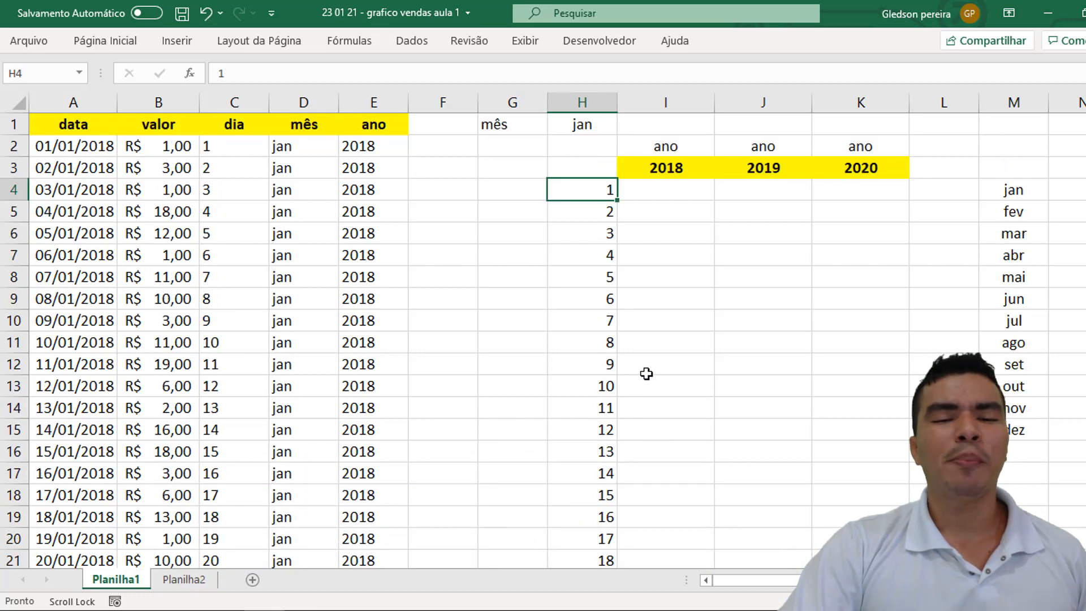
pyautogui.click(668, 169)
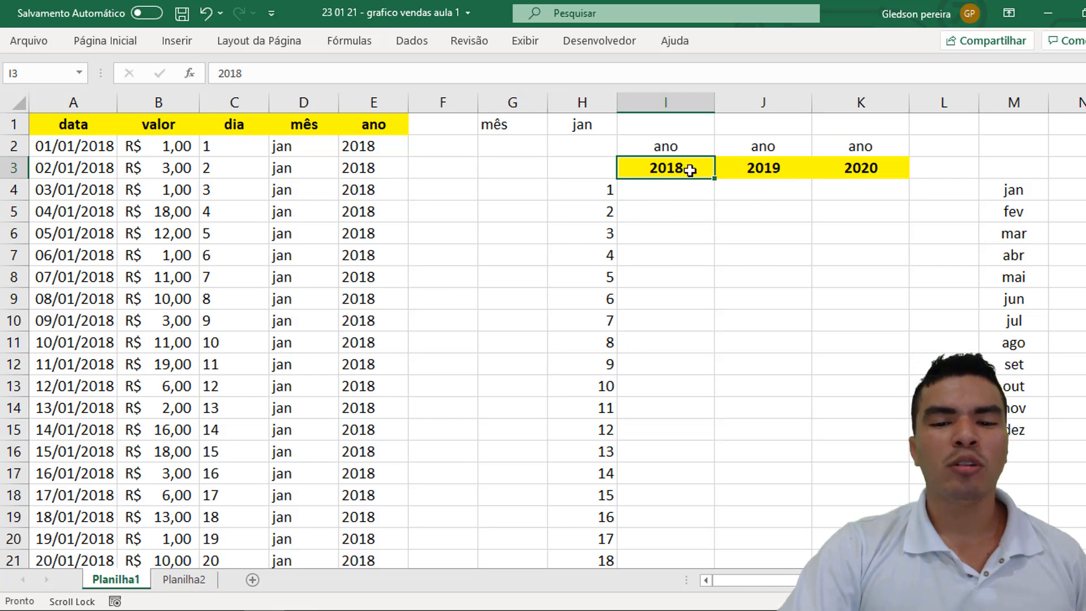
pyautogui.click(765, 169)
pyautogui.click(853, 167)
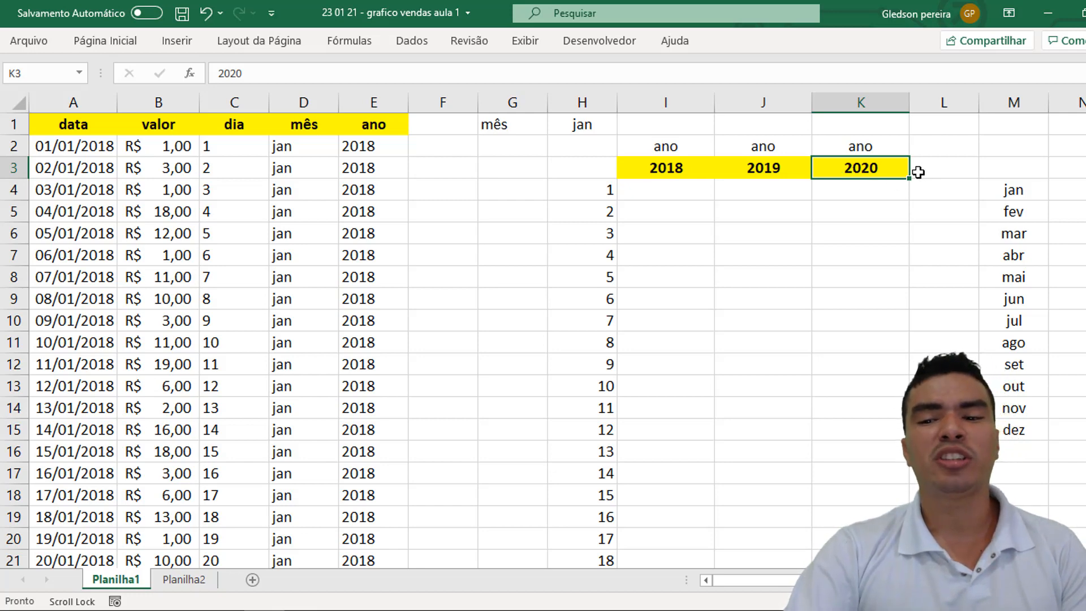
# - Begin an ÍNDICE formula in I4 with the valor range B2:B200 as its array
pyautogui.click(711, 194)
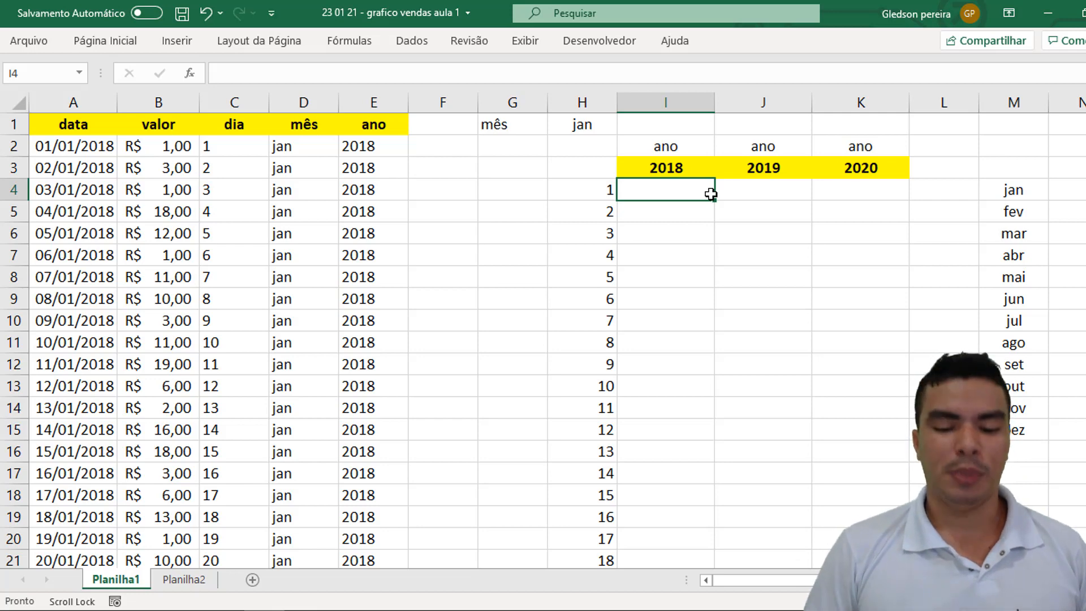
pyautogui.write('=')
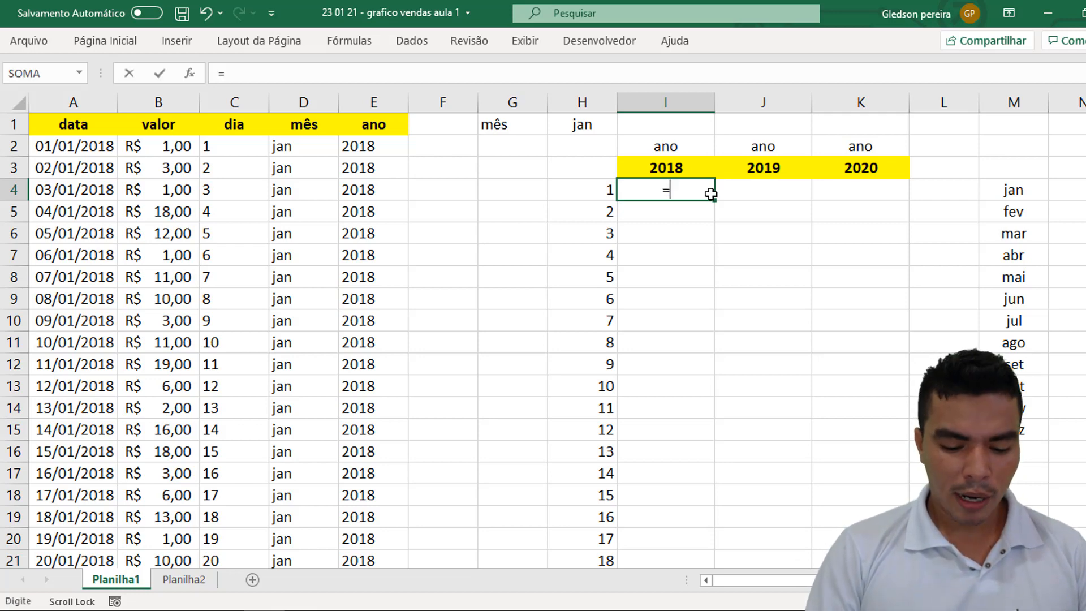
pyautogui.write('ÍNDICE(')
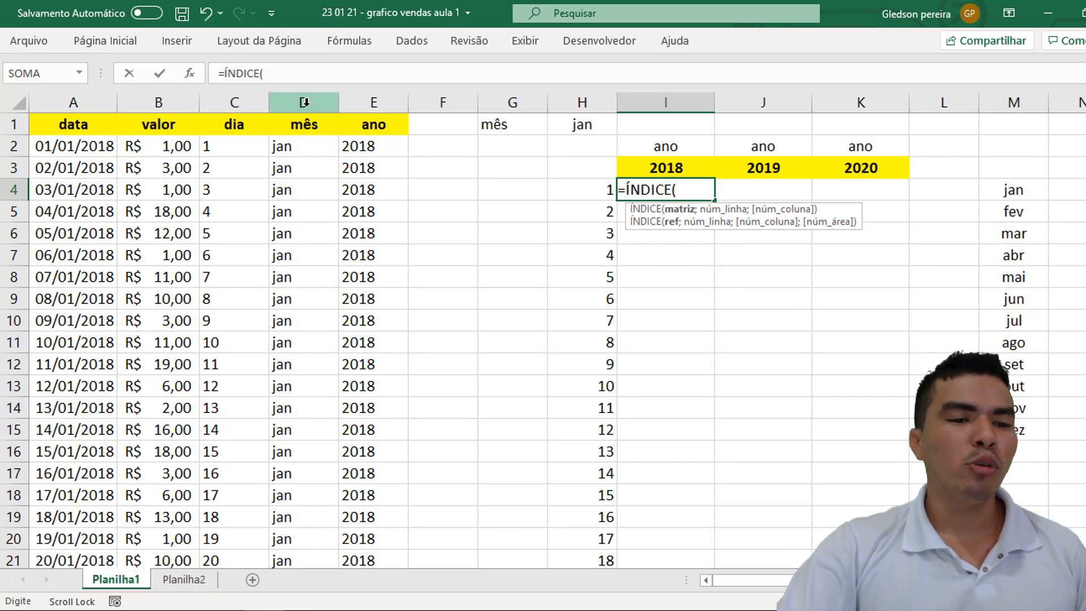
pyautogui.click(171, 101)
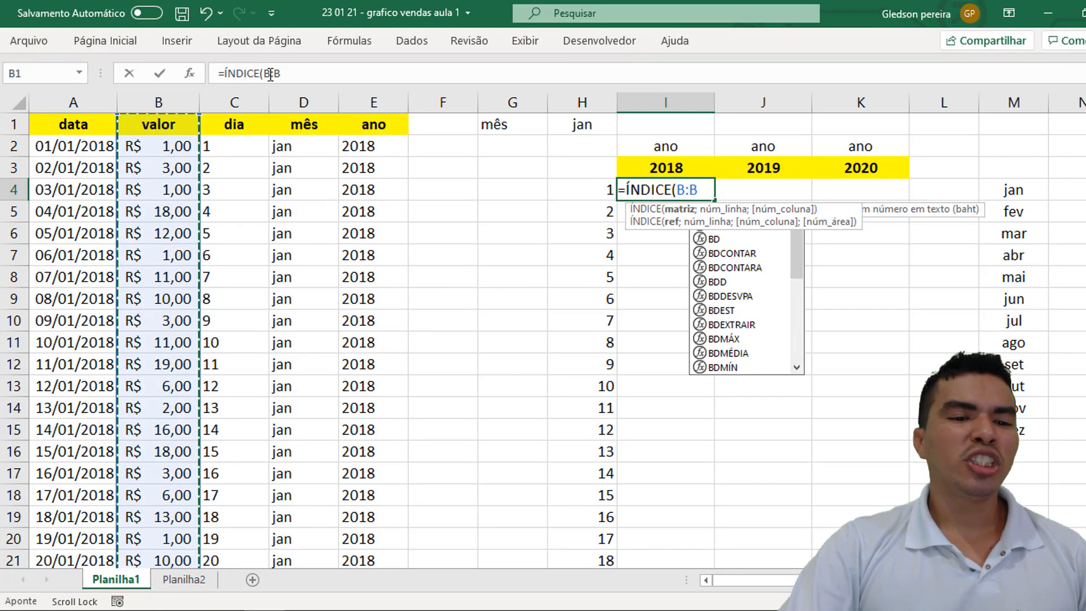
pyautogui.click(270, 73)
pyautogui.write('2:B')
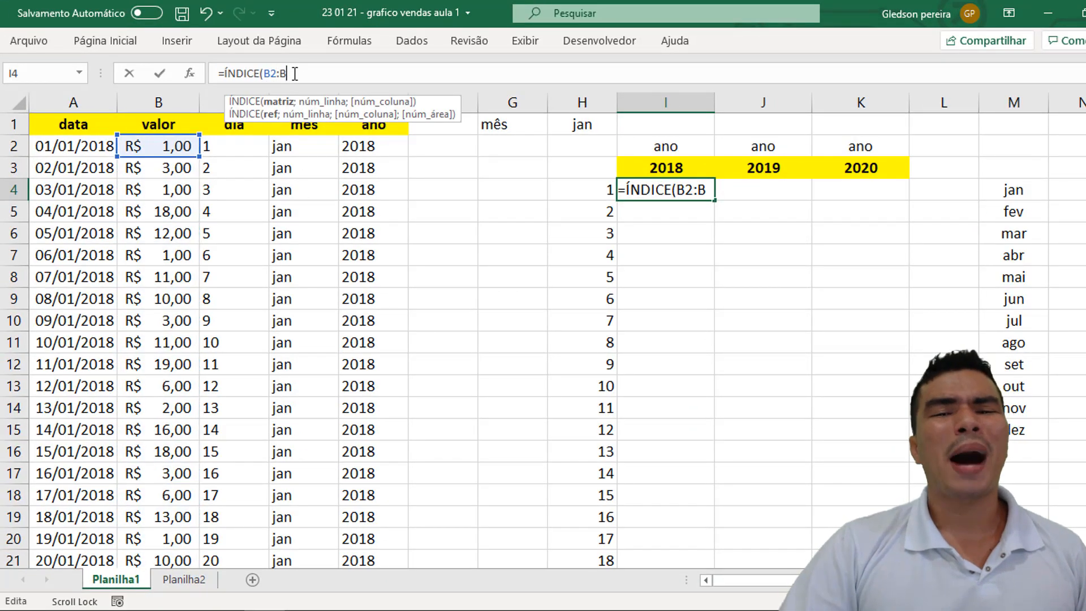
pyautogui.write('200')
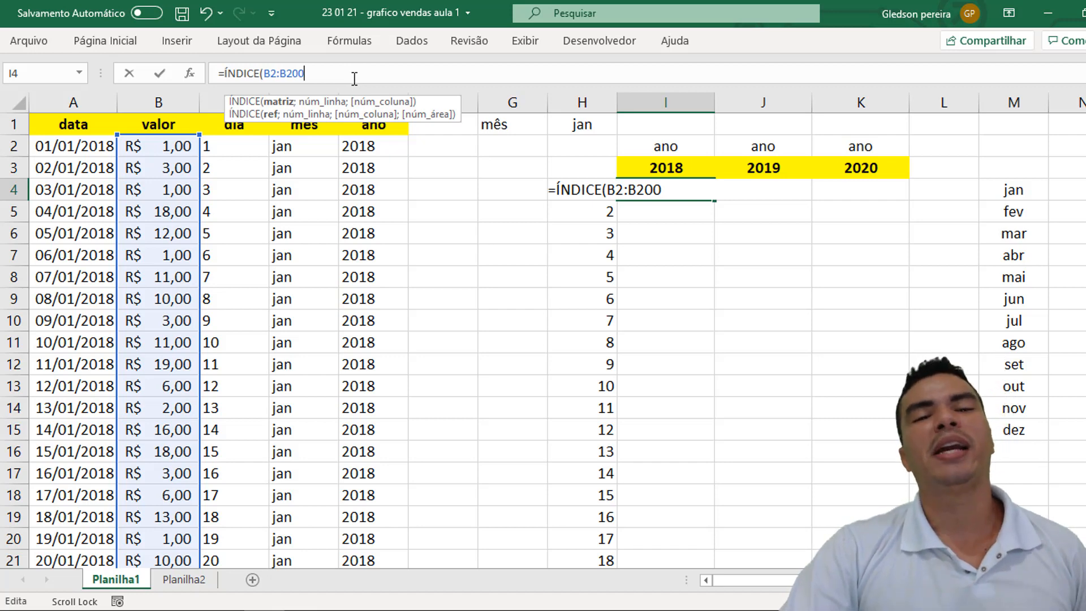
# - Make the array reference in I4's ÍNDICE formula absolute, as $B$2:$B$200
pyautogui.moveTo(305, 73); pyautogui.dragTo(263, 73)
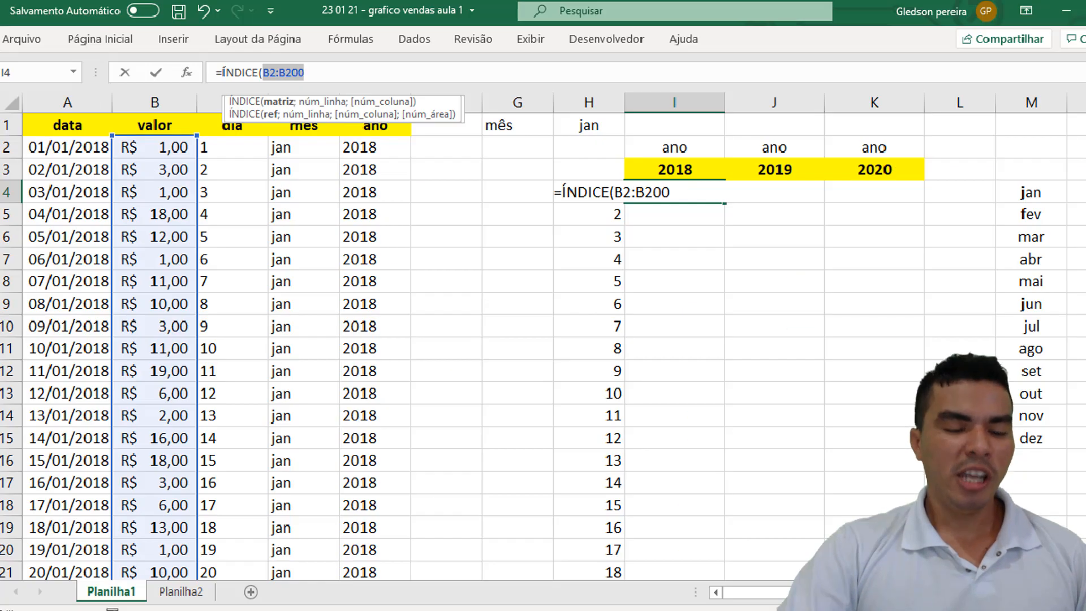
pyautogui.press('F4')
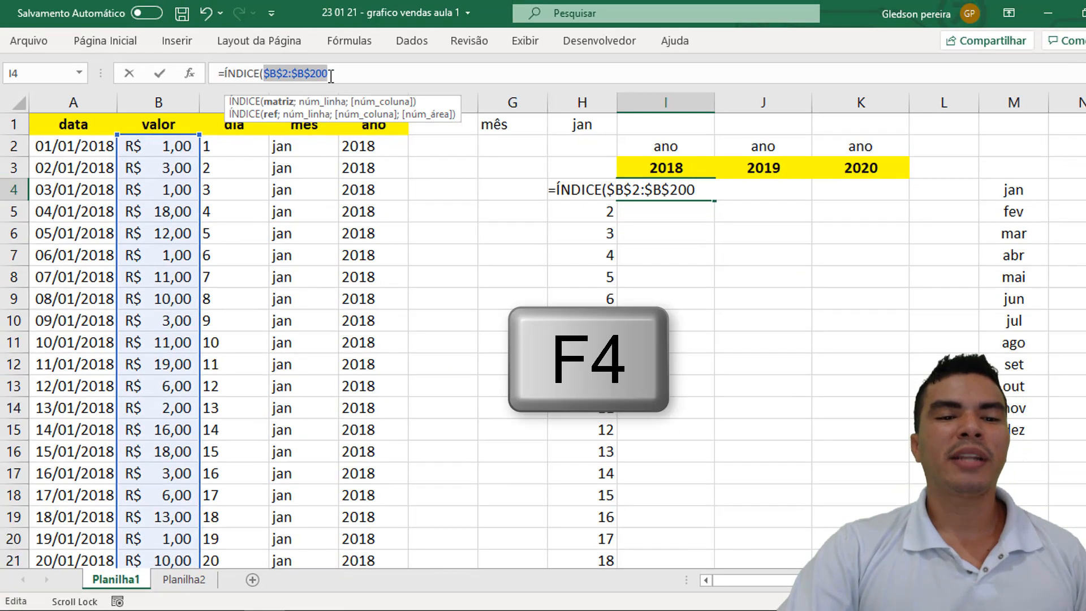
pyautogui.click(331, 74)
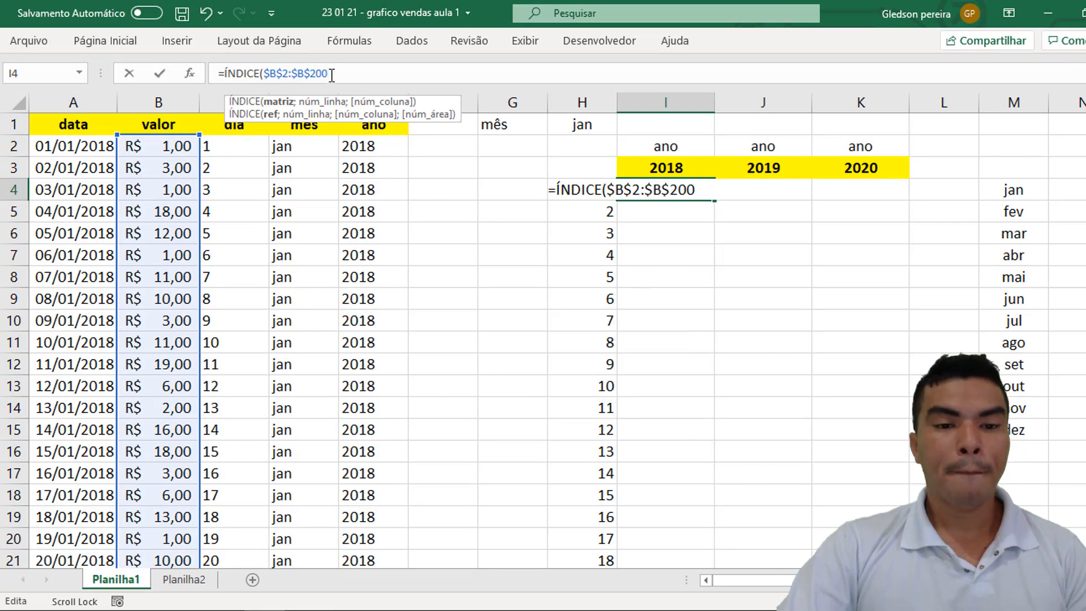
# - Nest a CORRESP function as the row-number argument of I4's ÍNDICE formula
pyautogui.write(';')
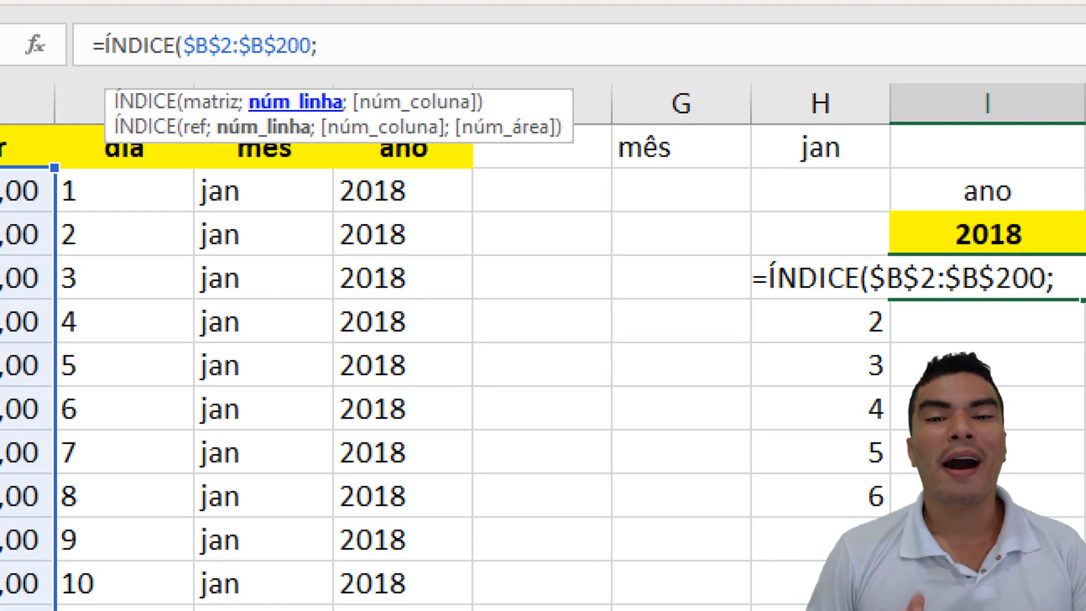
pyautogui.write('corre')
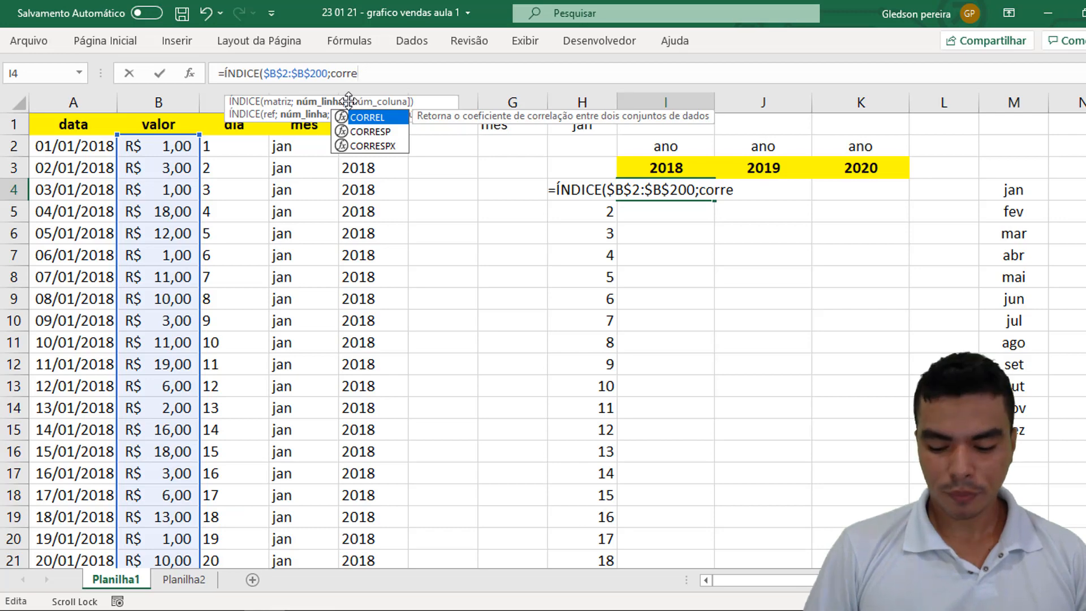
pyautogui.press('Down')
pyautogui.press('Tab')
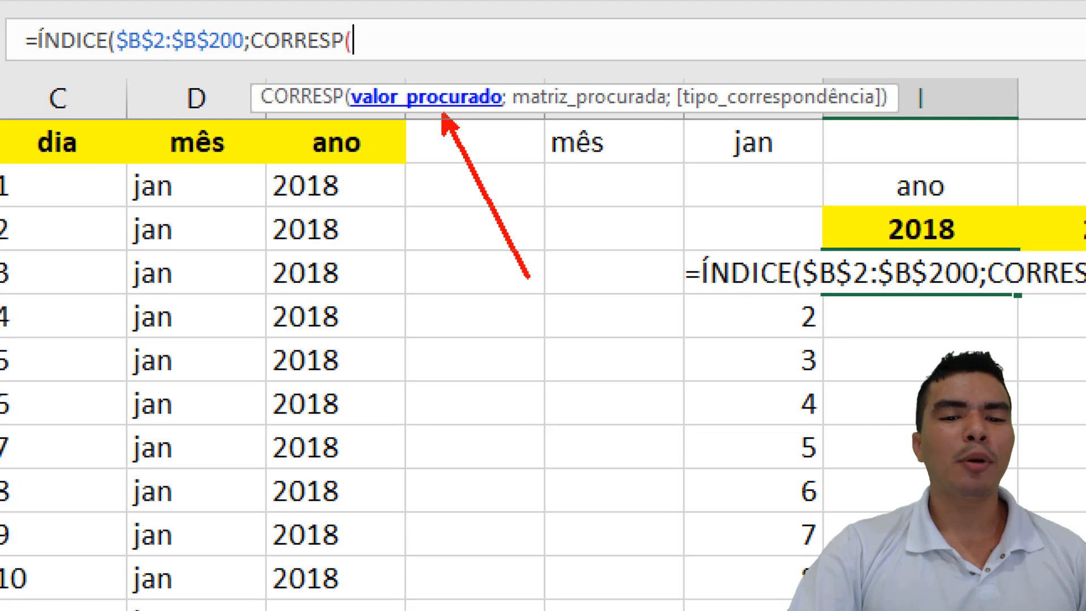
pyautogui.moveTo(655, 120); pyautogui.dragTo(723, 220)
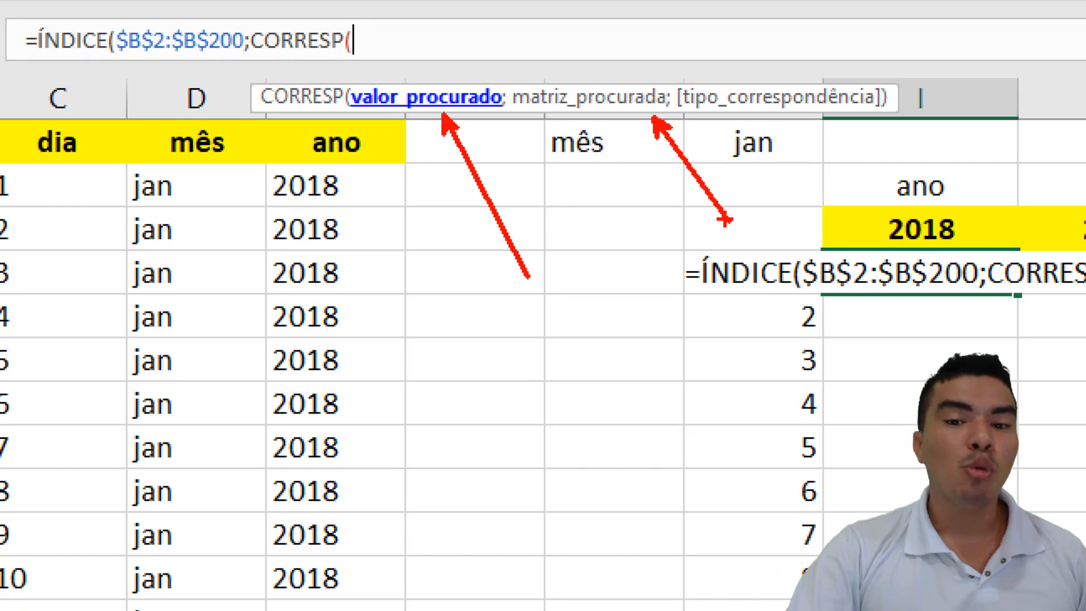
pyautogui.moveTo(838, 115); pyautogui.dragTo(887, 165)
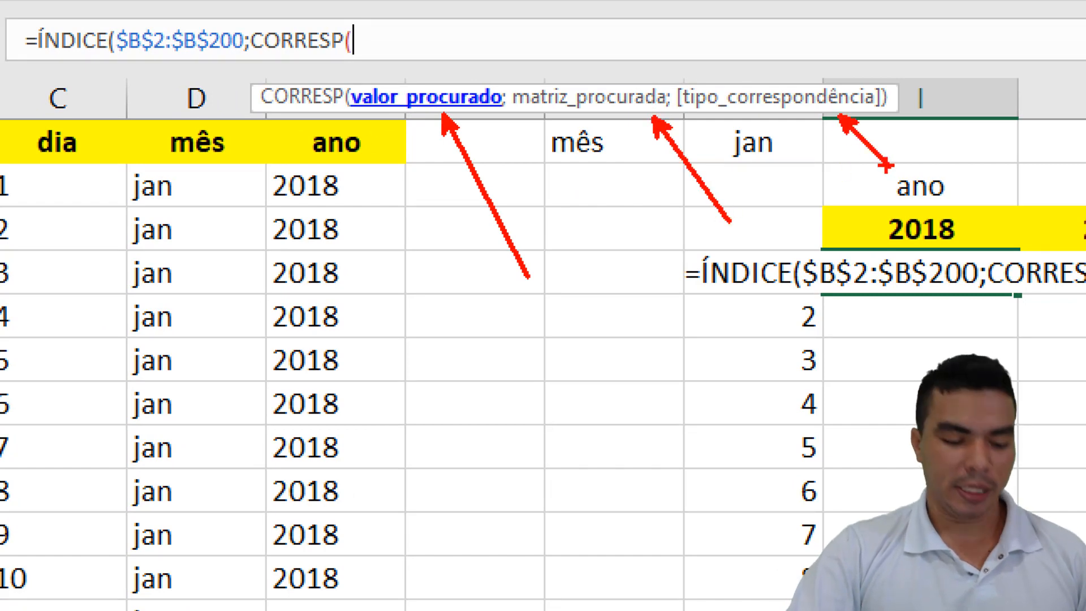
pyautogui.press('Escape')
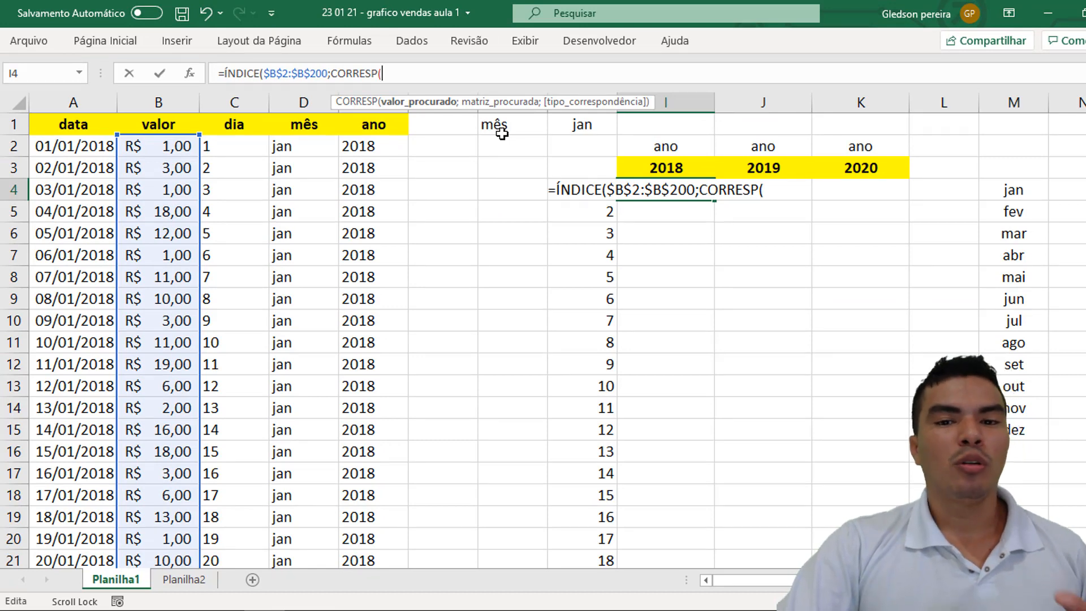
# - Use the 2018 year header as CORRESP's lookup value with only its row locked, as I$3
pyautogui.click(650, 166)
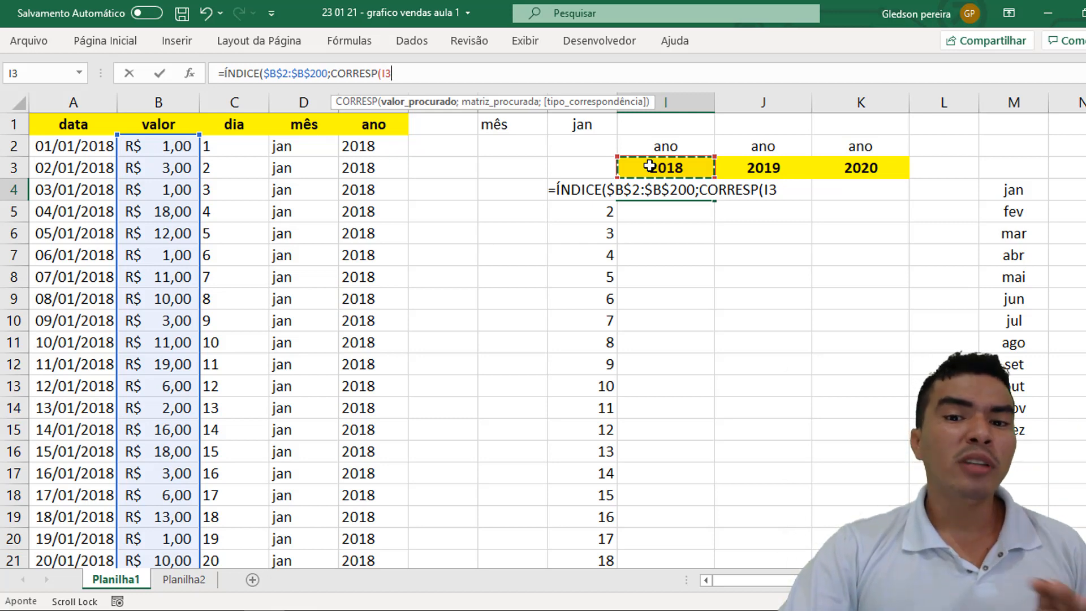
pyautogui.click(387, 74)
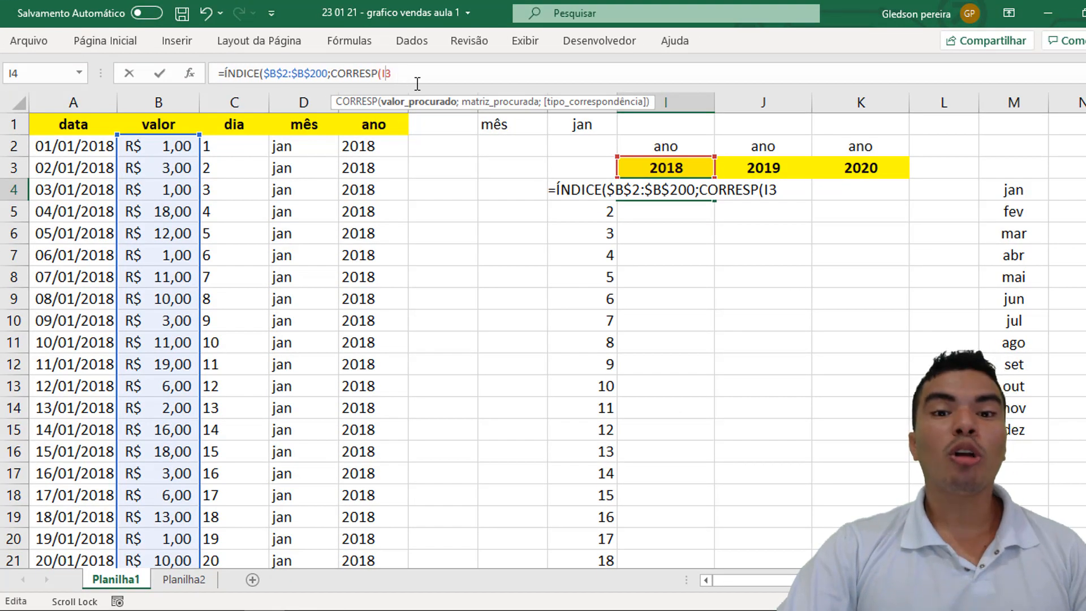
pyautogui.press('F4')
pyautogui.press('F4')
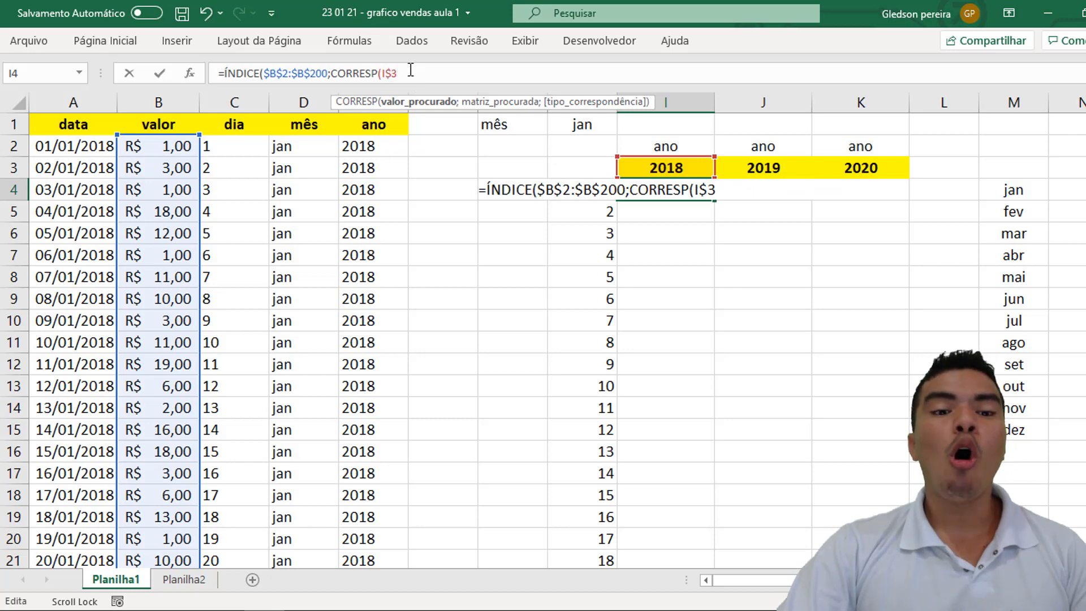
# - Join the selected month cell to CORRESP's lookup value with &, as the absolute reference $H$1
pyautogui.write('&')
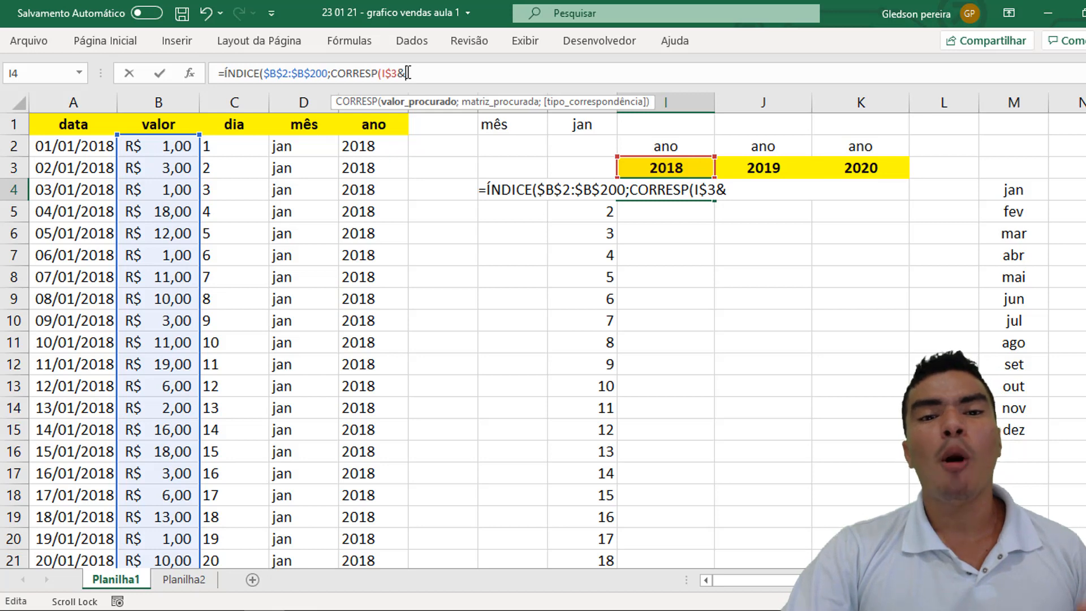
pyautogui.click(568, 122)
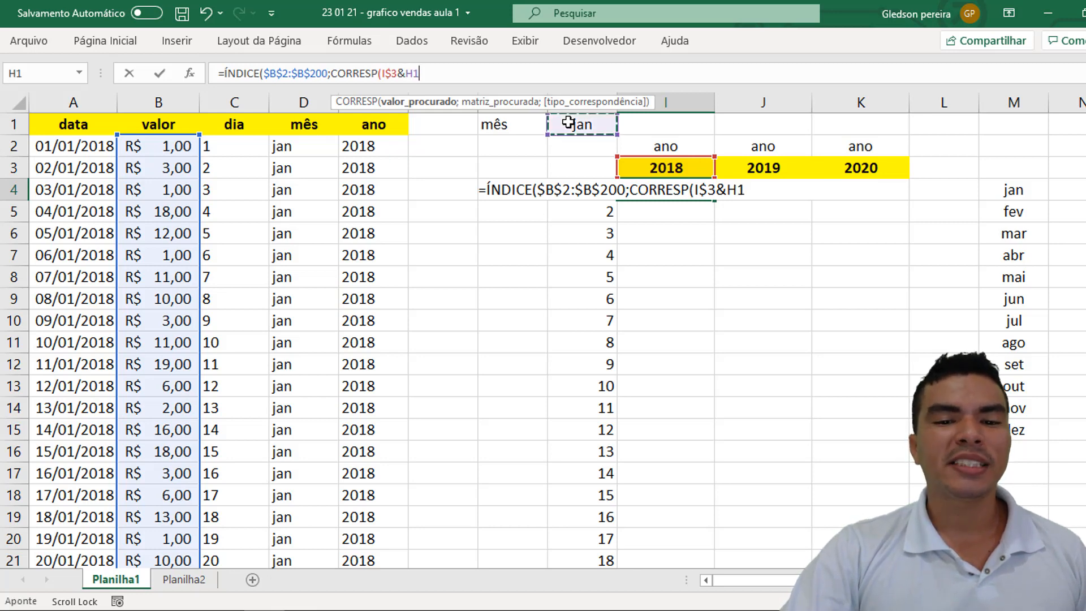
pyautogui.doubleClick(424, 74)
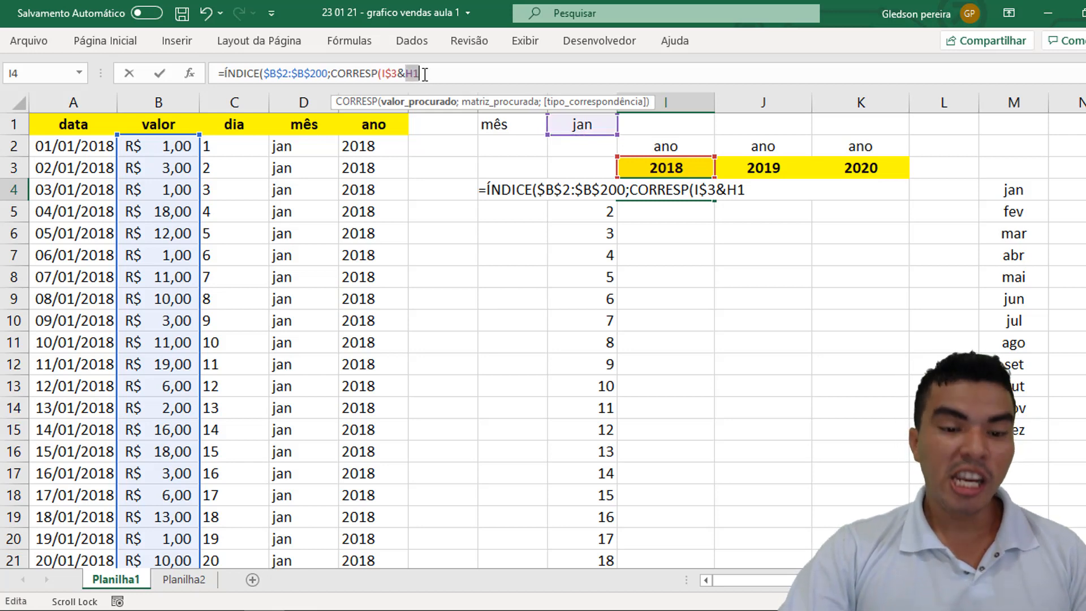
pyautogui.press('F4')
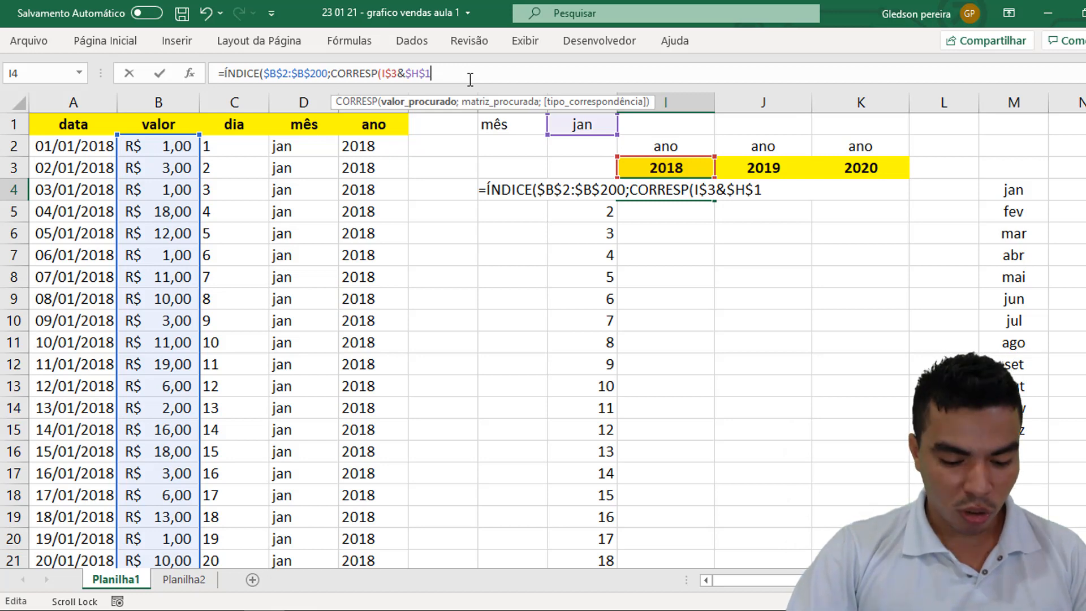
# - Join the first day-number cell to CORRESP's lookup value with &, locking only its column, as $H4
pyautogui.write('&')
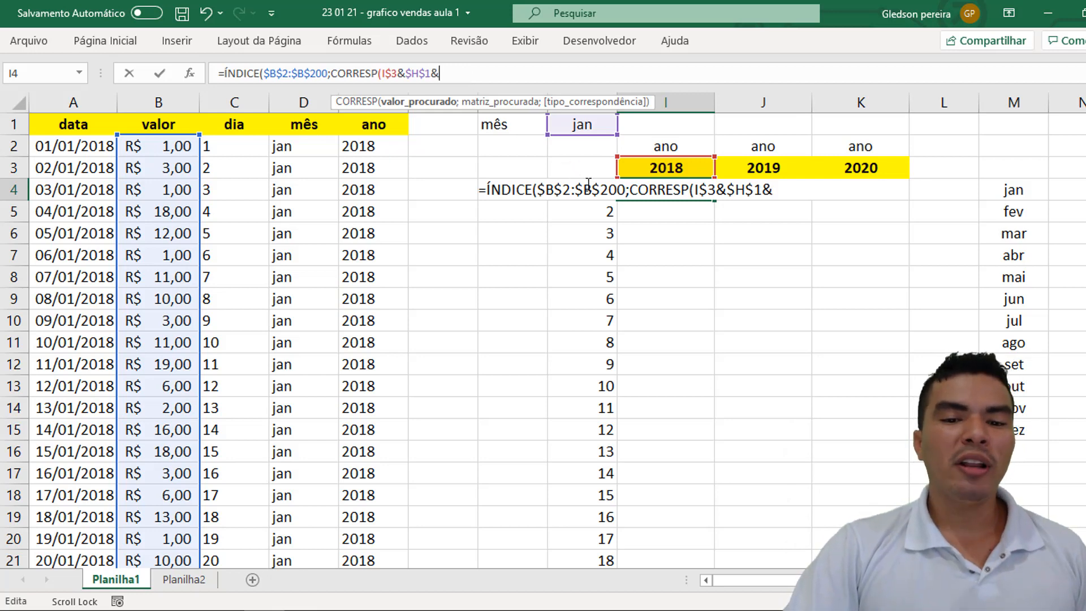
pyautogui.click(603, 212)
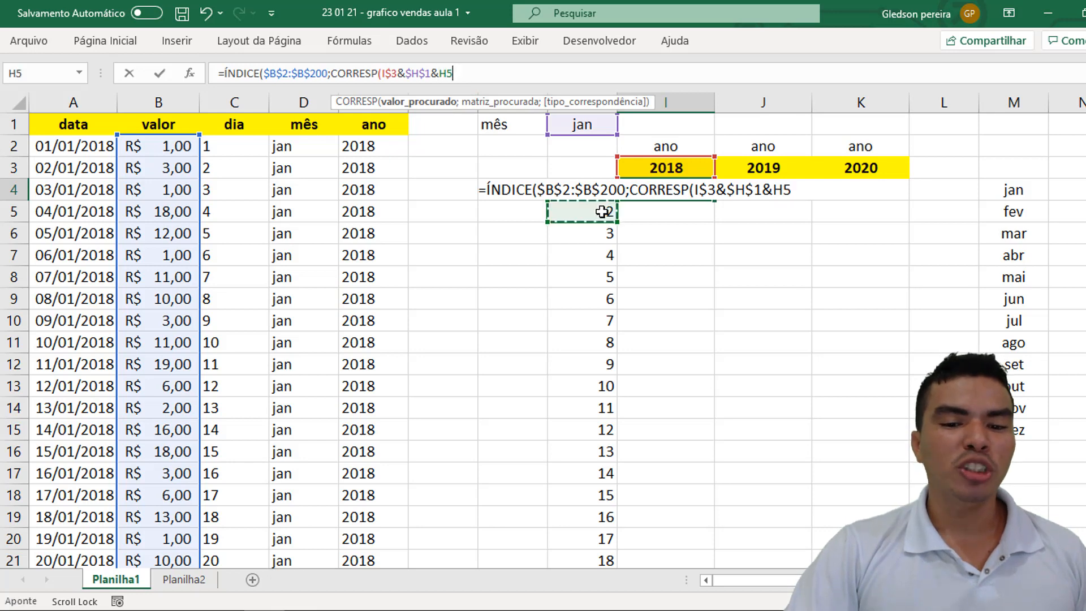
pyautogui.click(455, 72)
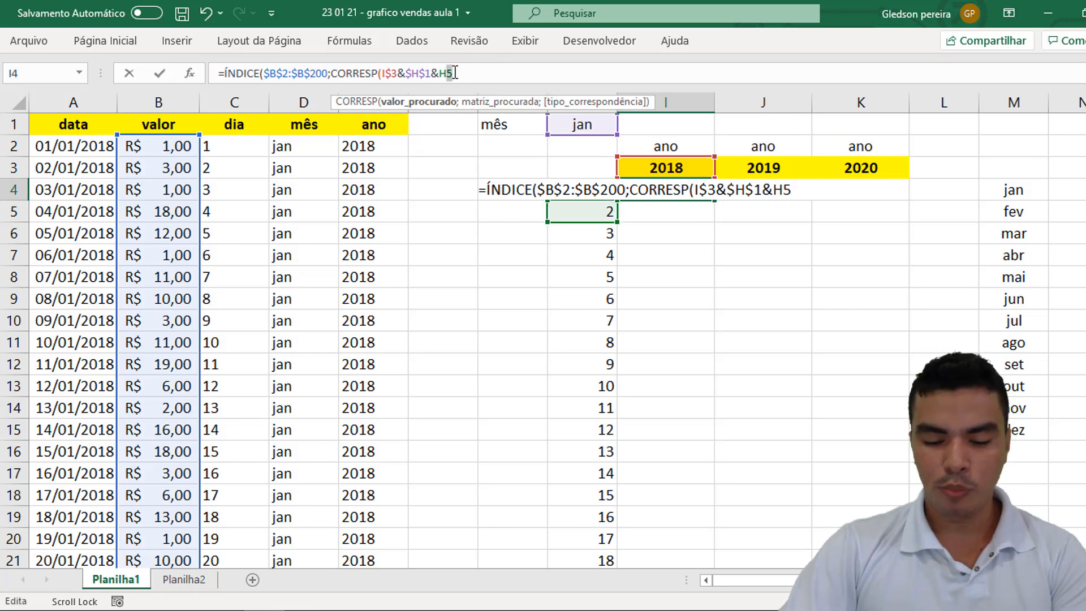
pyautogui.write('4')
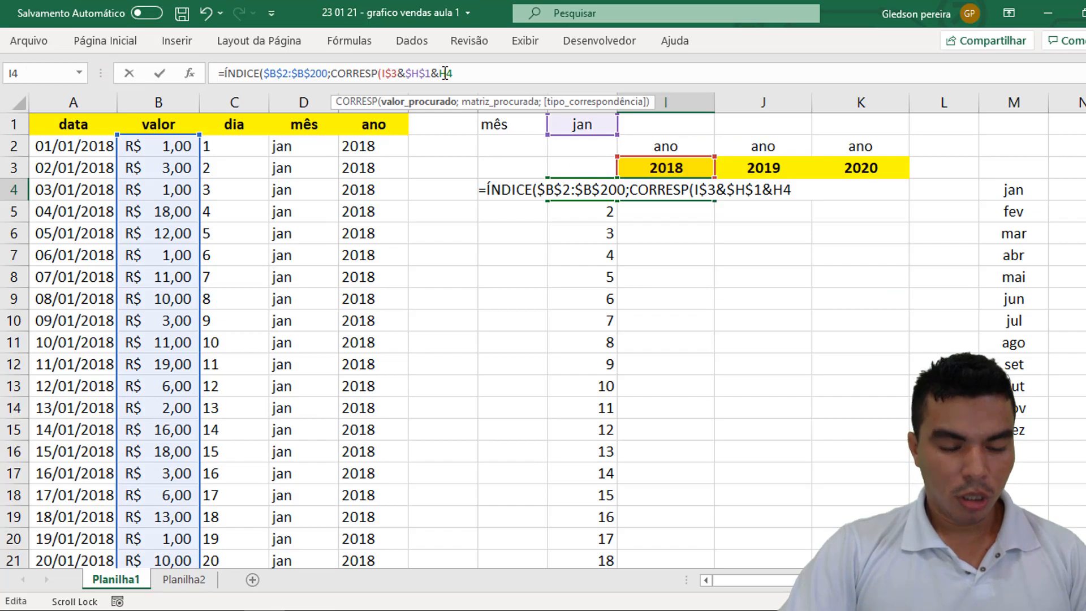
pyautogui.click(440, 73)
pyautogui.write('$H4')
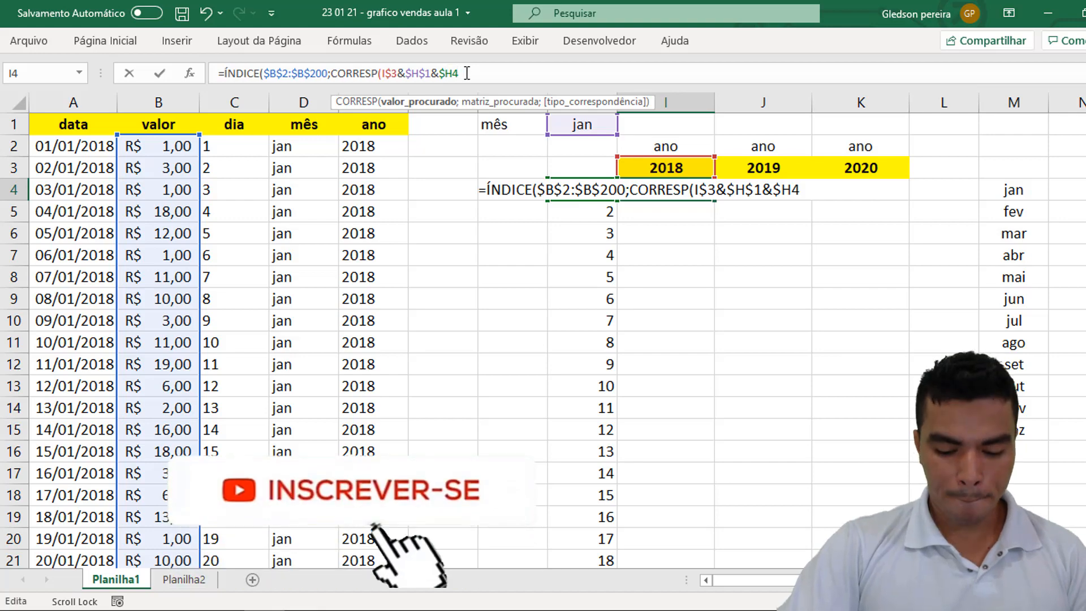
# - Set CORRESP's lookup array to the ano data range as the absolute reference $E$2:$E$200
pyautogui.write(';')
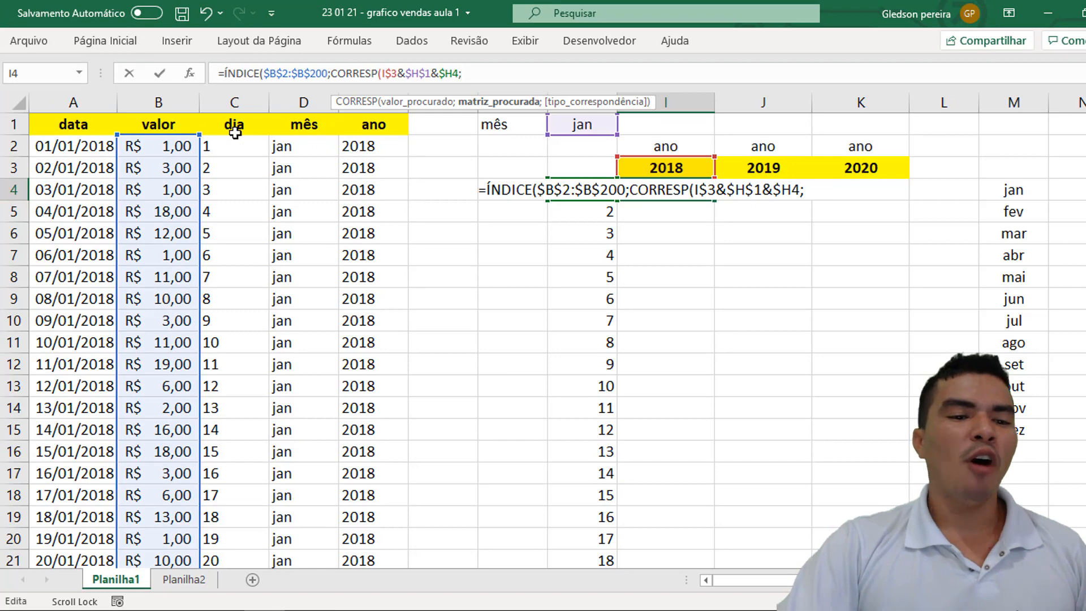
pyautogui.click(368, 94)
pyautogui.click(477, 75)
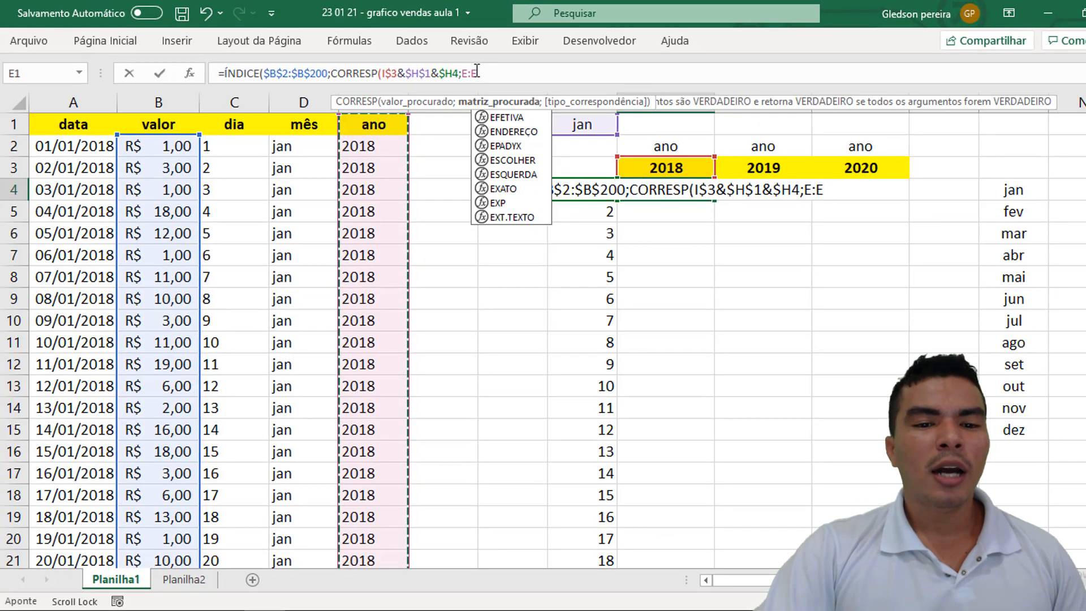
pyautogui.click(464, 62)
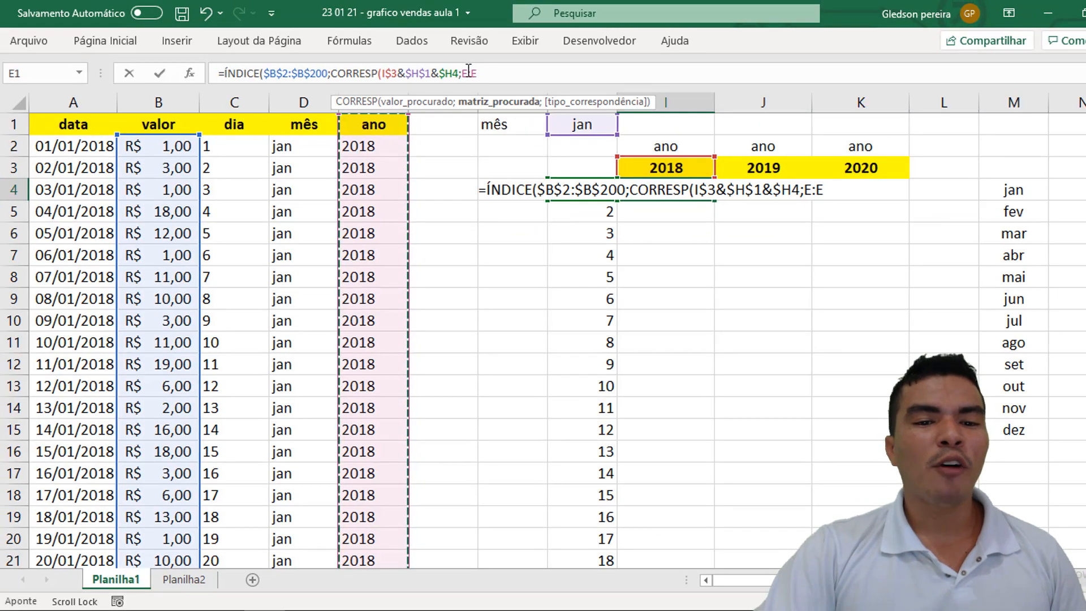
pyautogui.write('2')
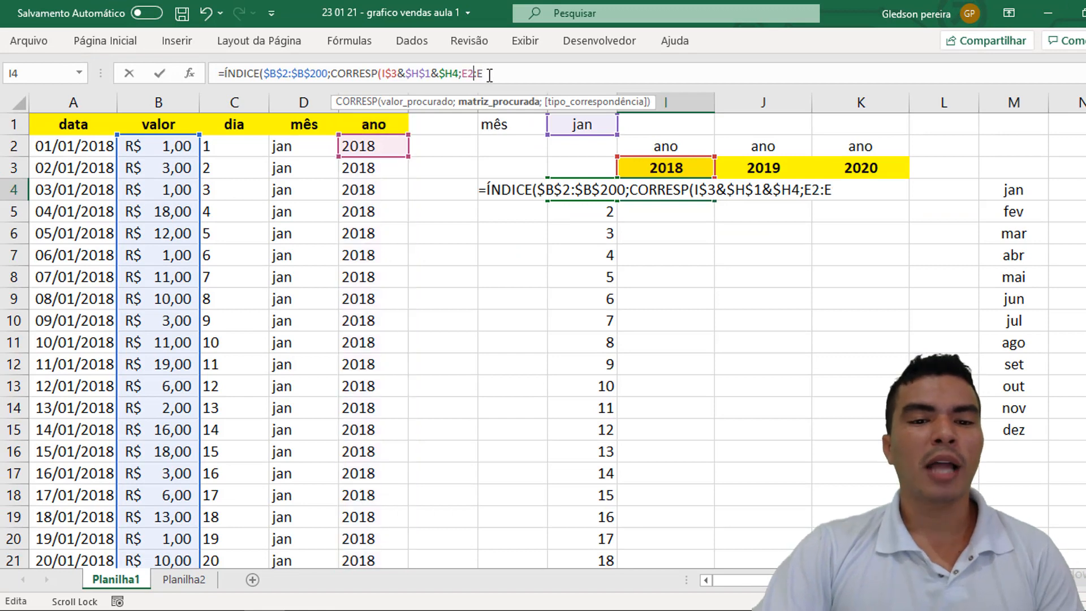
pyautogui.click(489, 74)
pyautogui.write('200')
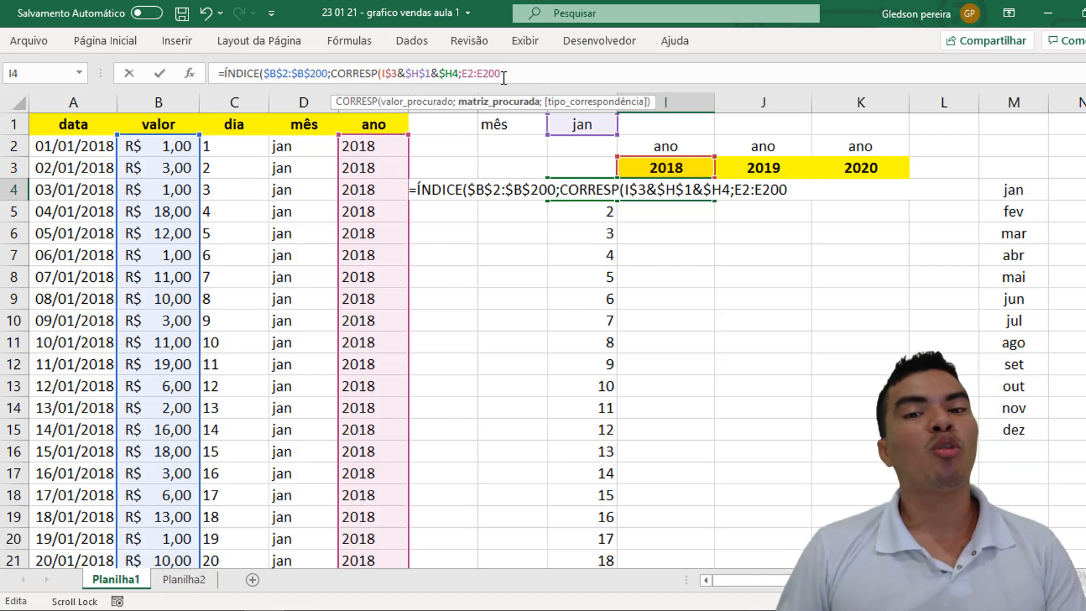
pyautogui.moveTo(503, 76); pyautogui.dragTo(462, 76)
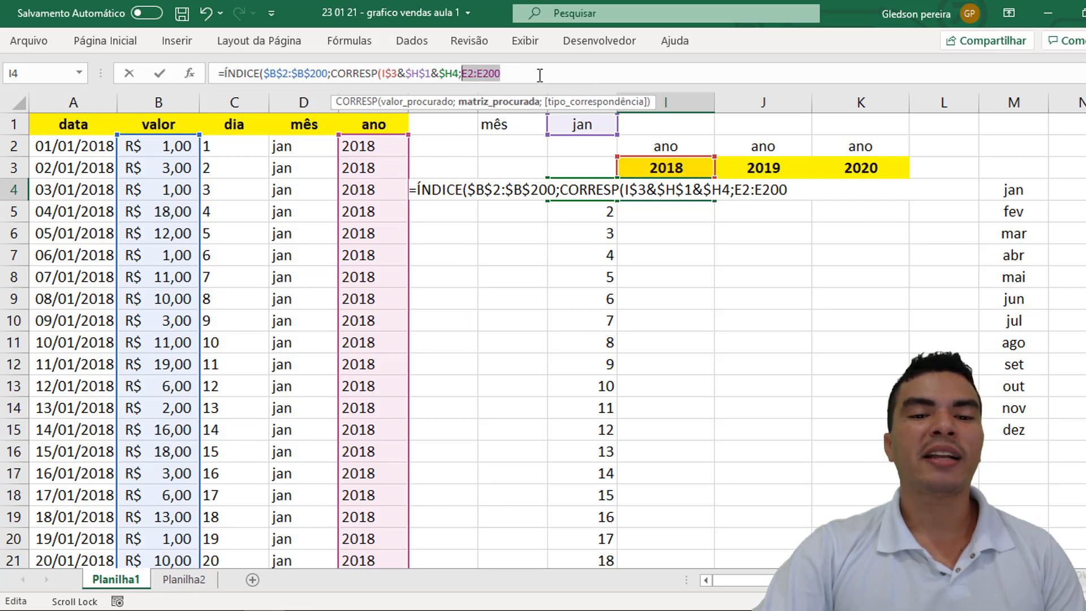
pyautogui.press('F4')
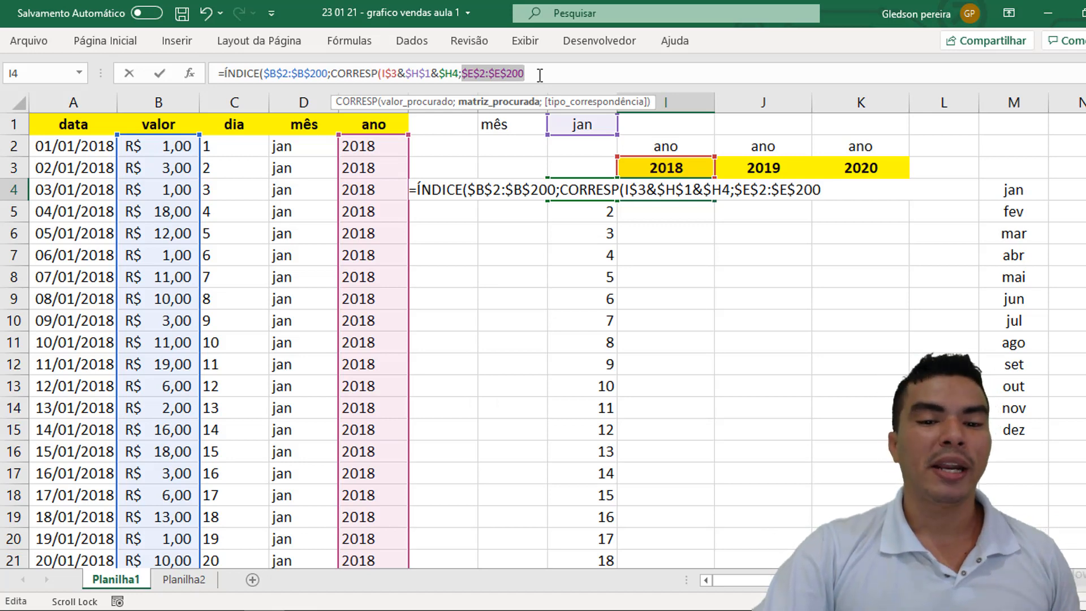
pyautogui.click(539, 75)
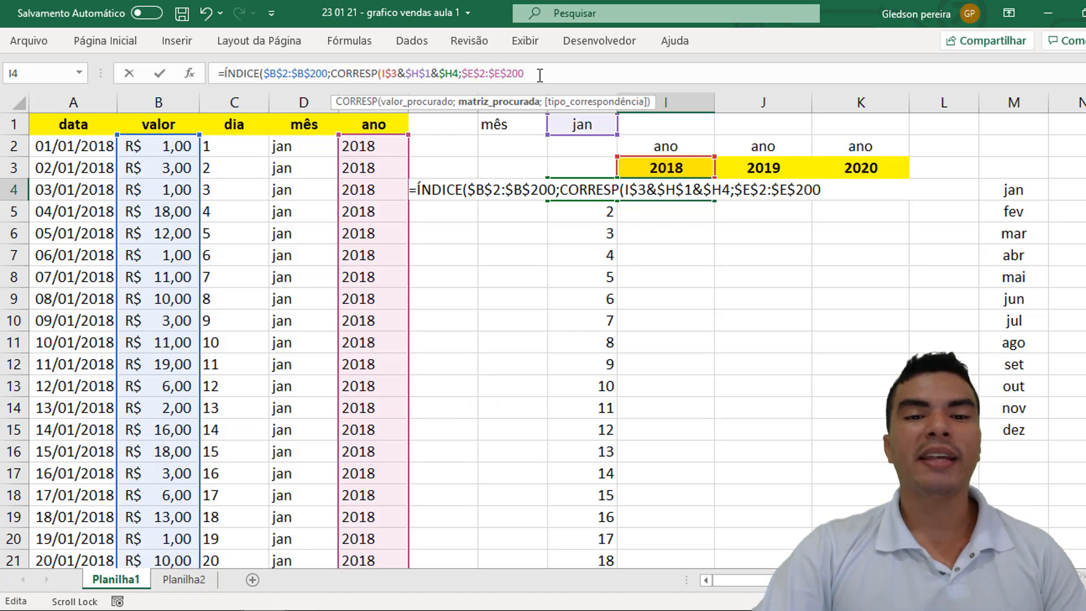
# - Join the mês data range to CORRESP's lookup array with &, as the absolute reference $D$2:$D$200
pyautogui.write('&')
pyautogui.click(305, 102)
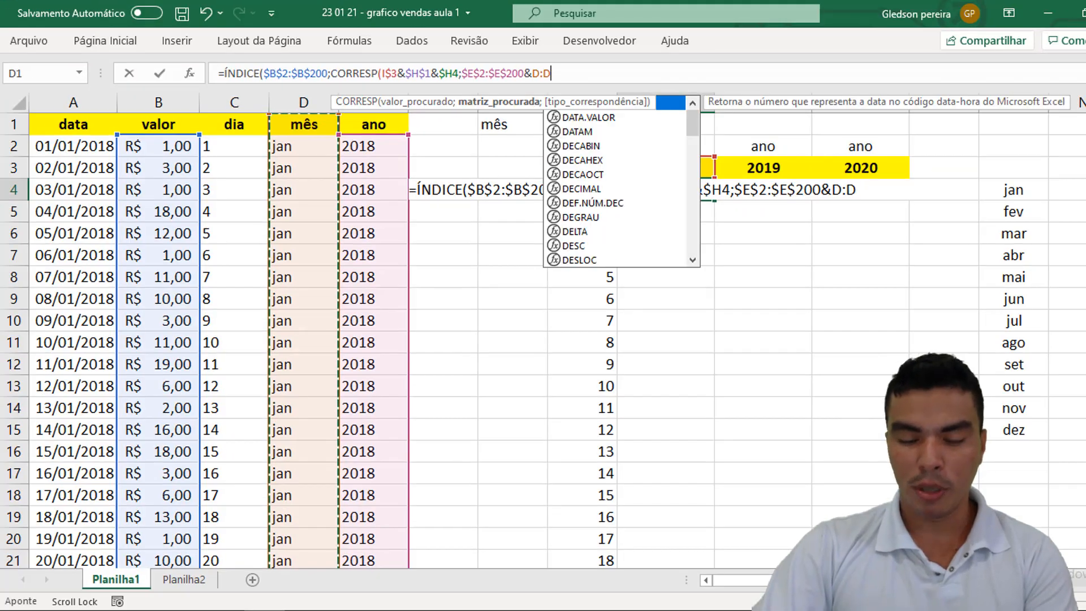
pyautogui.click(540, 72)
pyautogui.write('2:D')
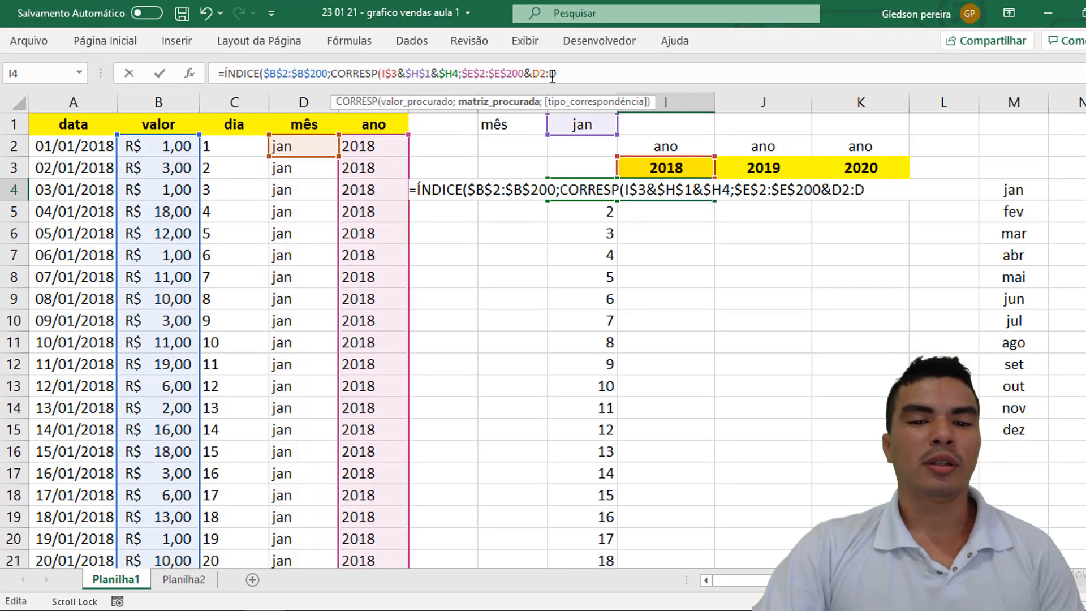
pyautogui.write('200')
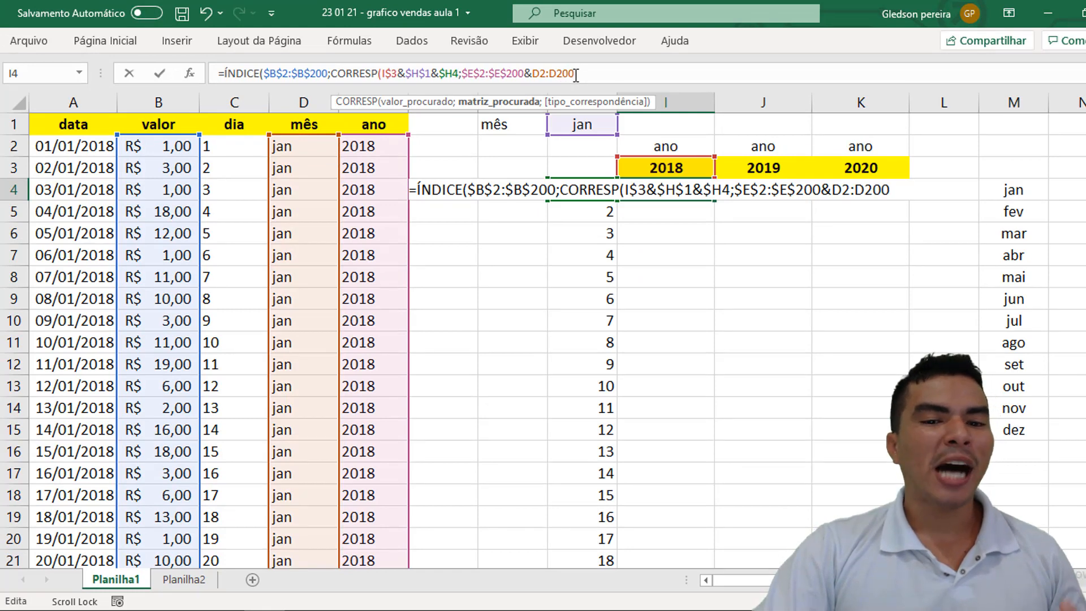
pyautogui.moveTo(574, 74); pyautogui.dragTo(535, 78)
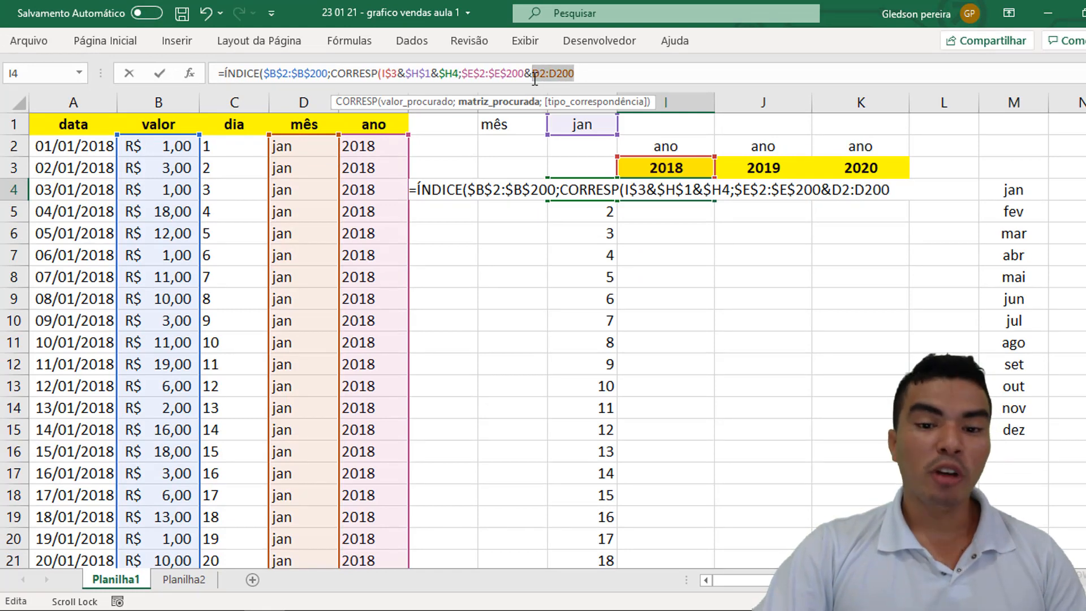
pyautogui.press('F4')
pyautogui.click(621, 73)
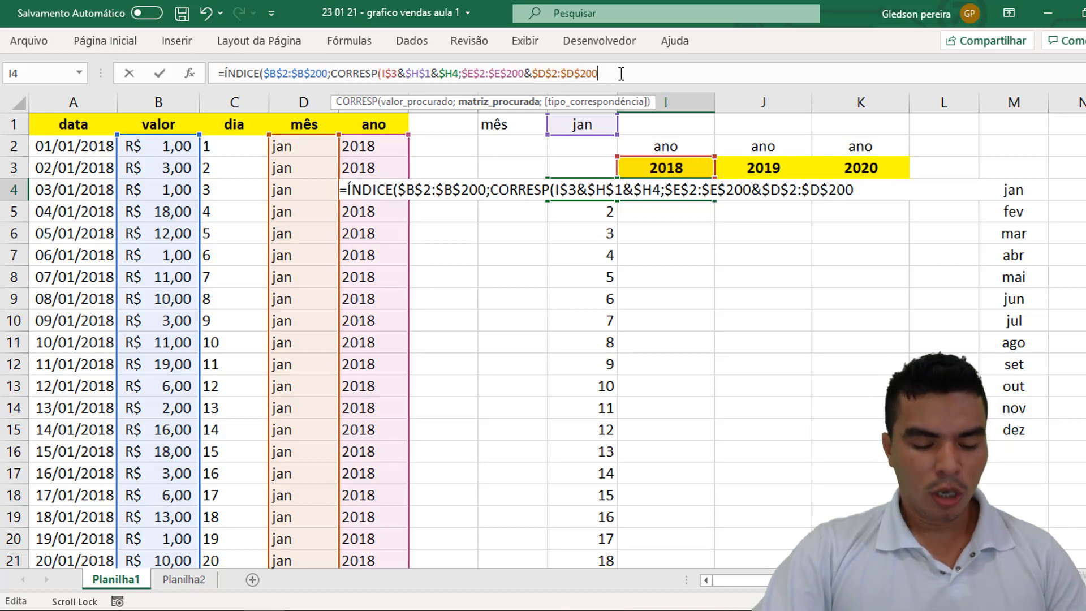
# - Join the dia data range to CORRESP's lookup array with &, as the absolute reference $C$2:$C$200
pyautogui.write('&')
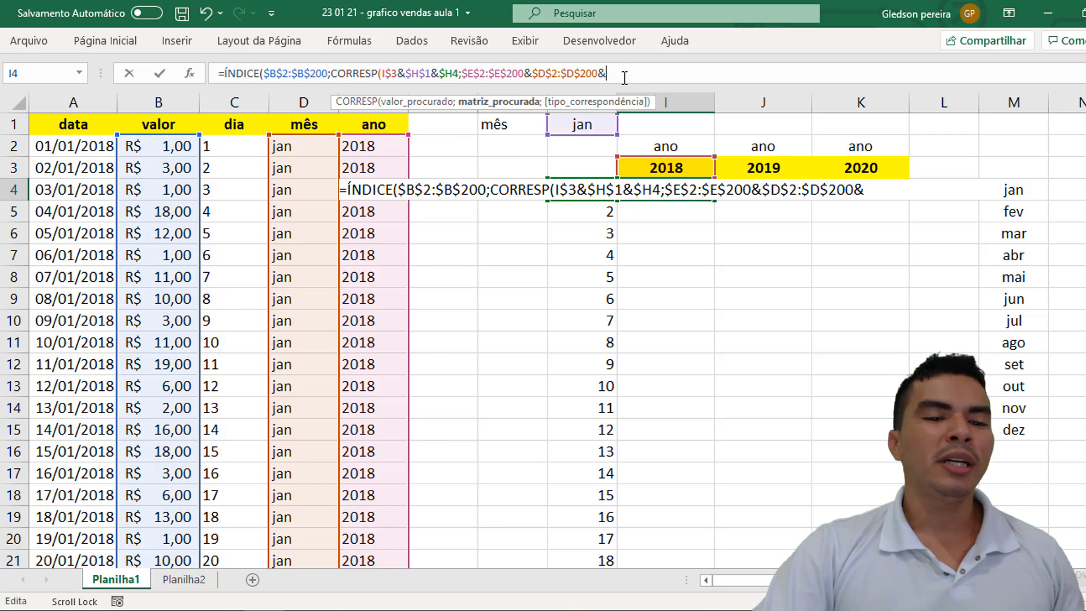
pyautogui.click(254, 97)
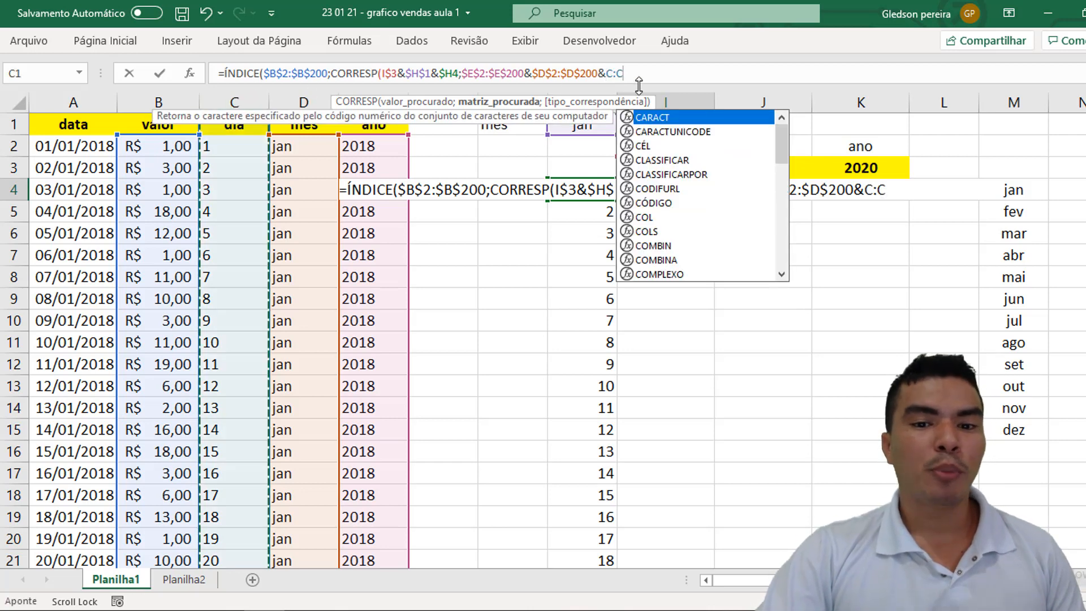
pyautogui.click(612, 74)
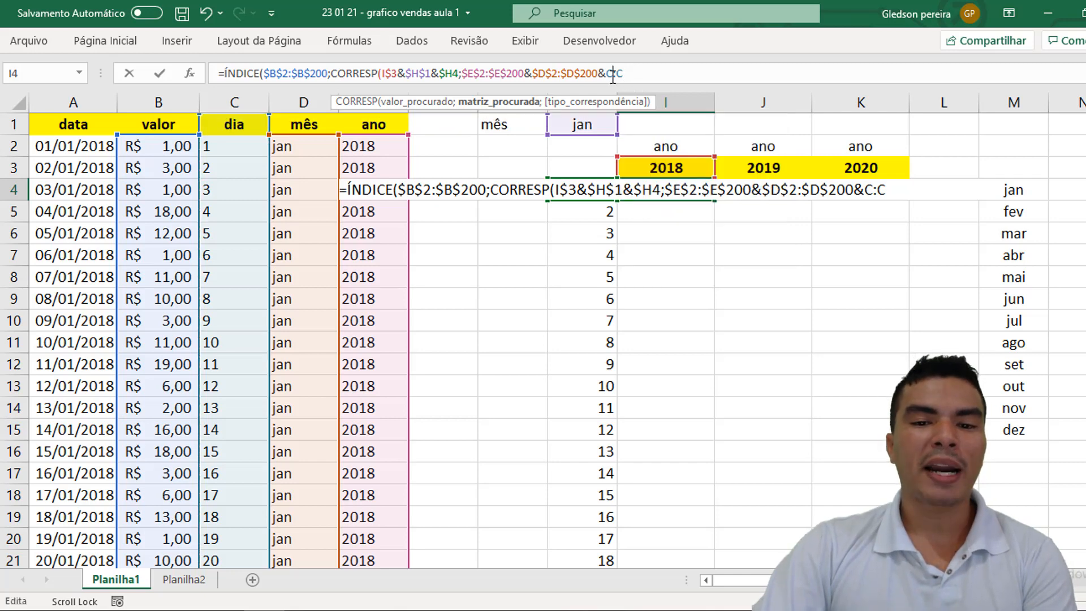
pyautogui.write('2:C')
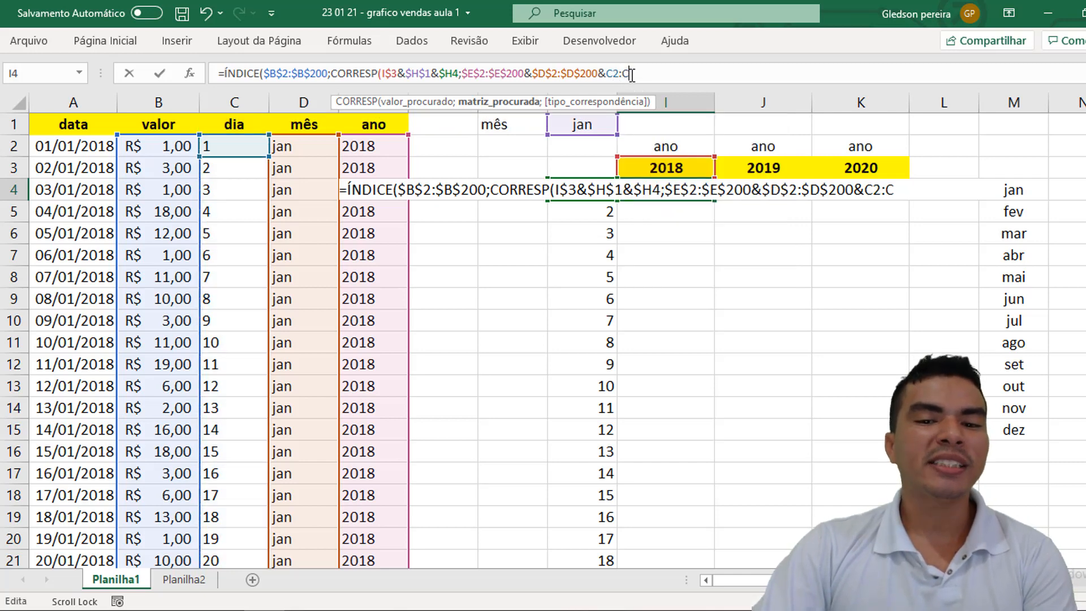
pyautogui.write('200')
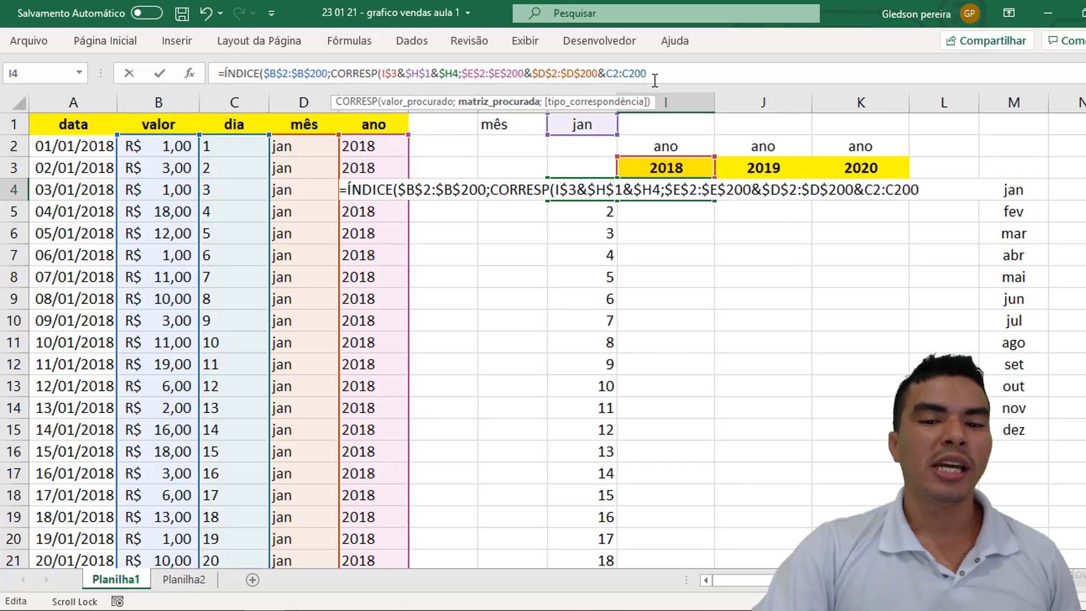
pyautogui.moveTo(655, 75); pyautogui.dragTo(610, 75)
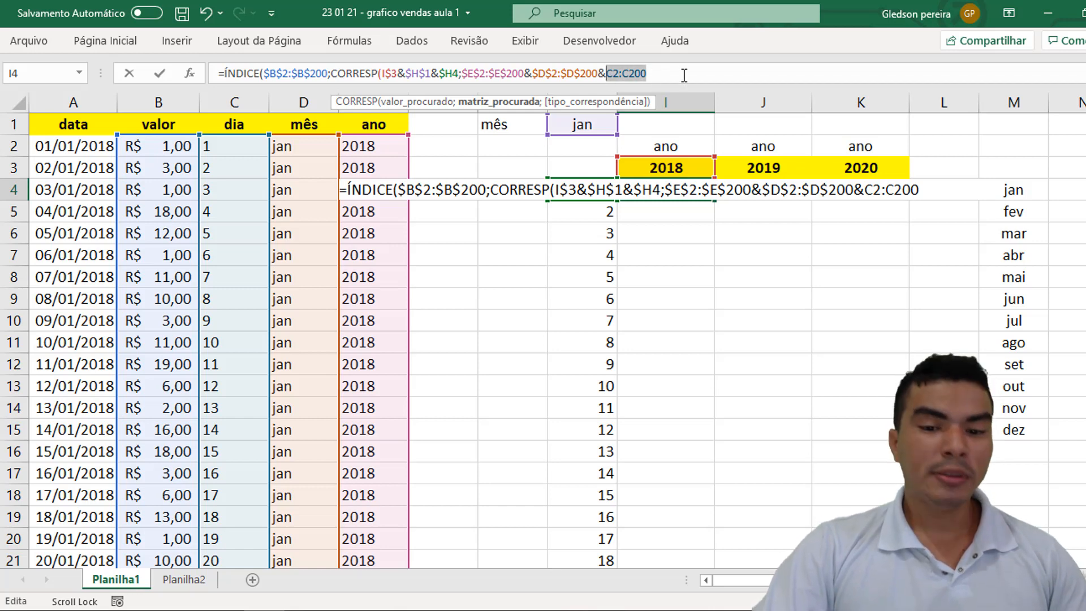
pyautogui.press('F4')
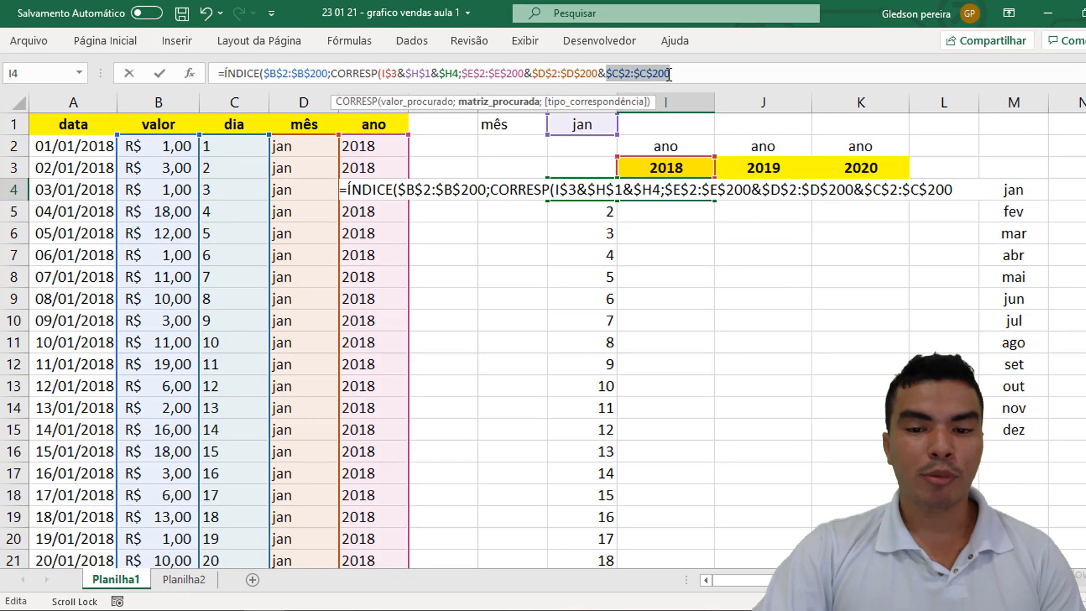
pyautogui.click(938, 149)
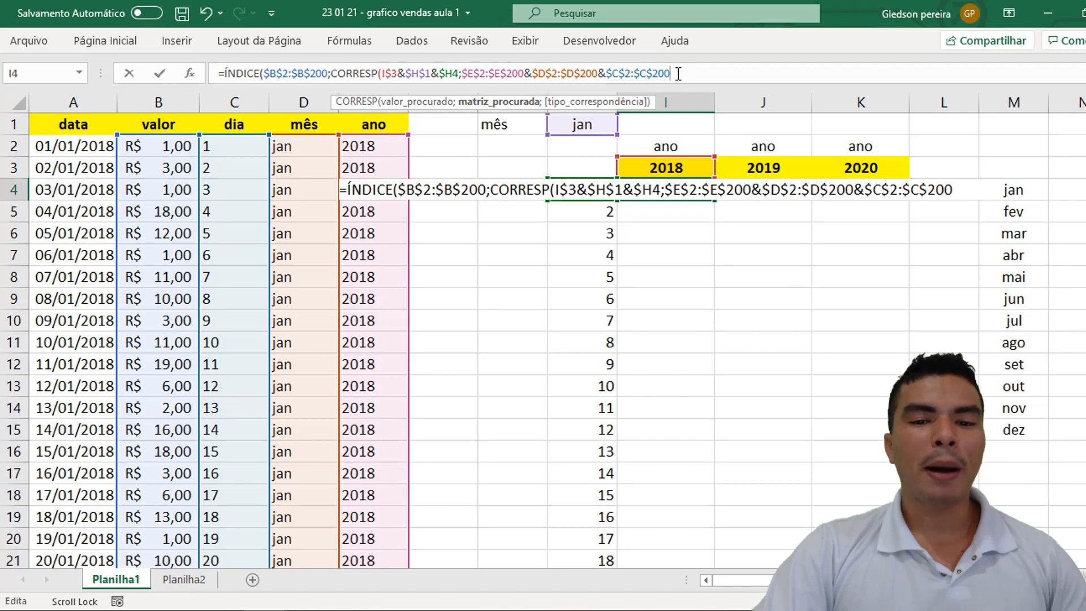
# - Set CORRESP's match type to 0 for an exact match, close both functions, and enter the formula in I4 as an array formula
pyautogui.write(';')
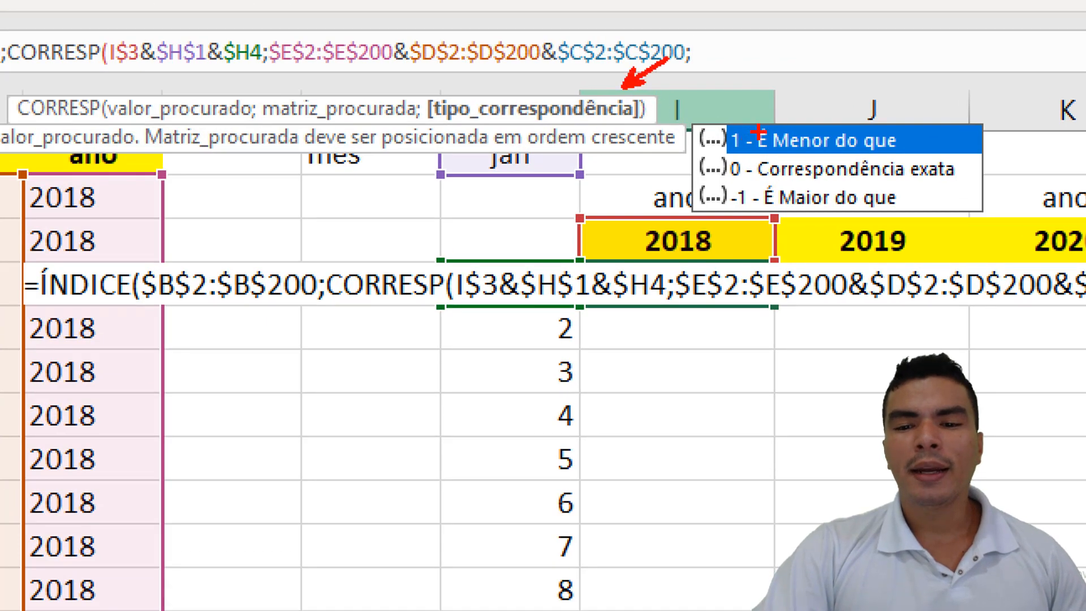
pyautogui.moveTo(983, 174); pyautogui.dragTo(1063, 162)
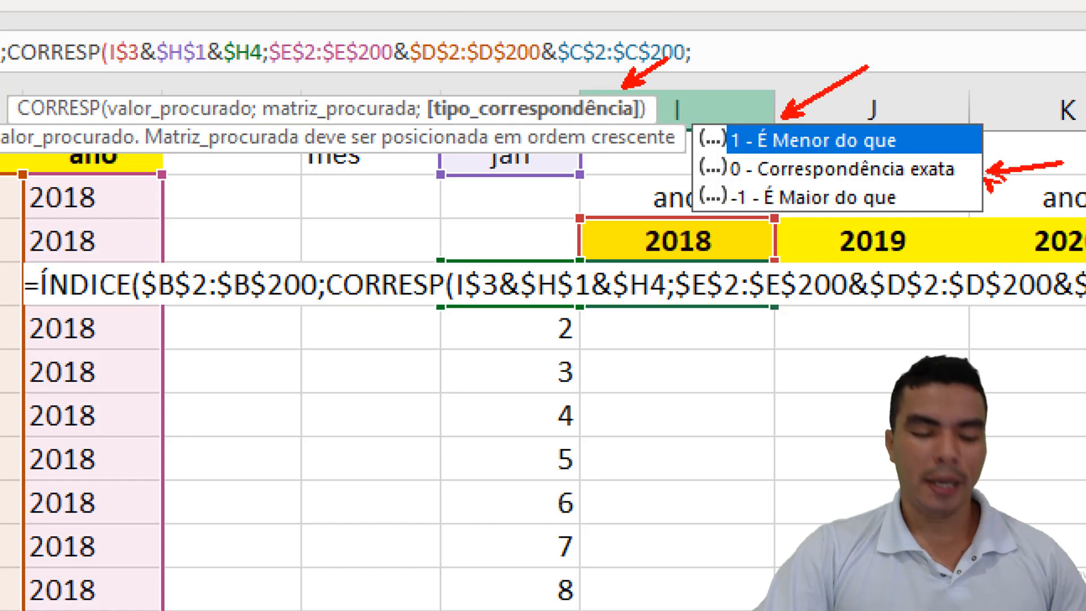
pyautogui.moveTo(906, 204)
pyautogui.mouseDown()
pyautogui.moveTo(1001, 263)
pyautogui.moveTo(1003, 250)
pyautogui.mouseUp()
pyautogui.press('Escape')
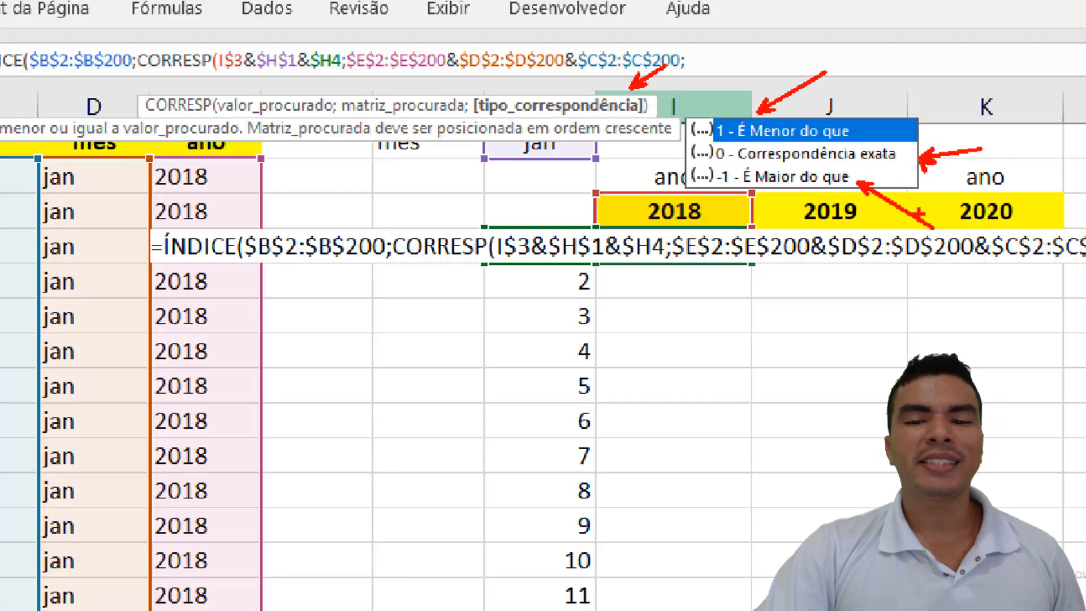
pyautogui.doubleClick(799, 120)
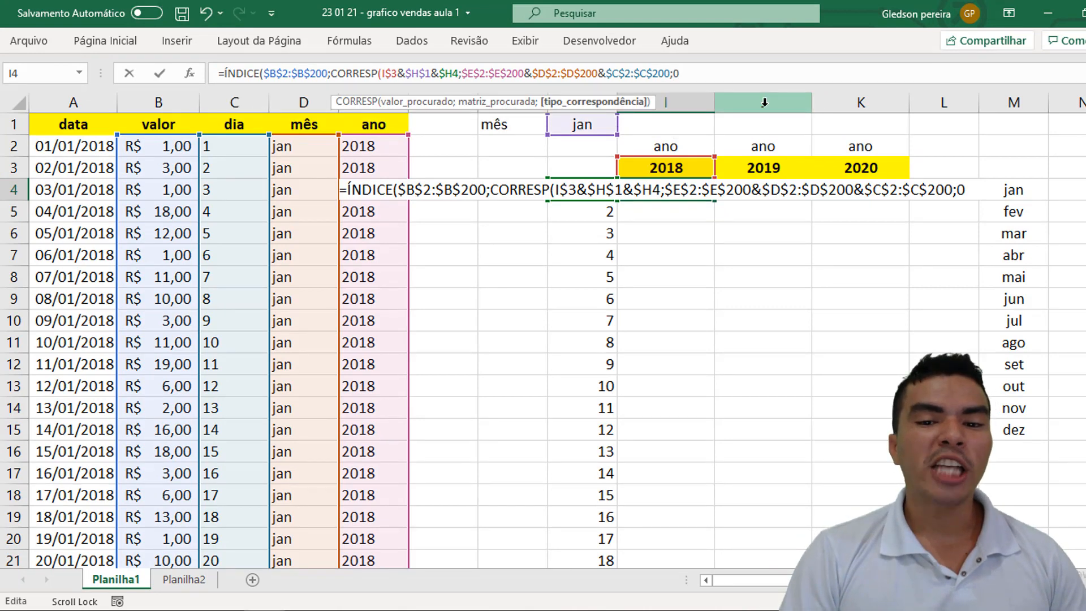
pyautogui.write(')')
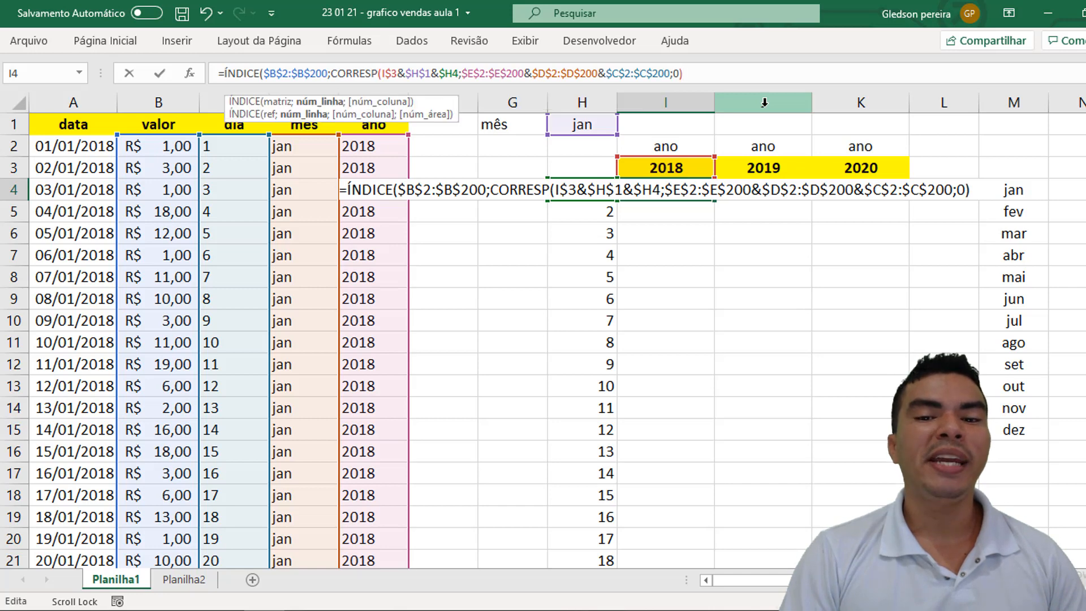
pyautogui.write(')')
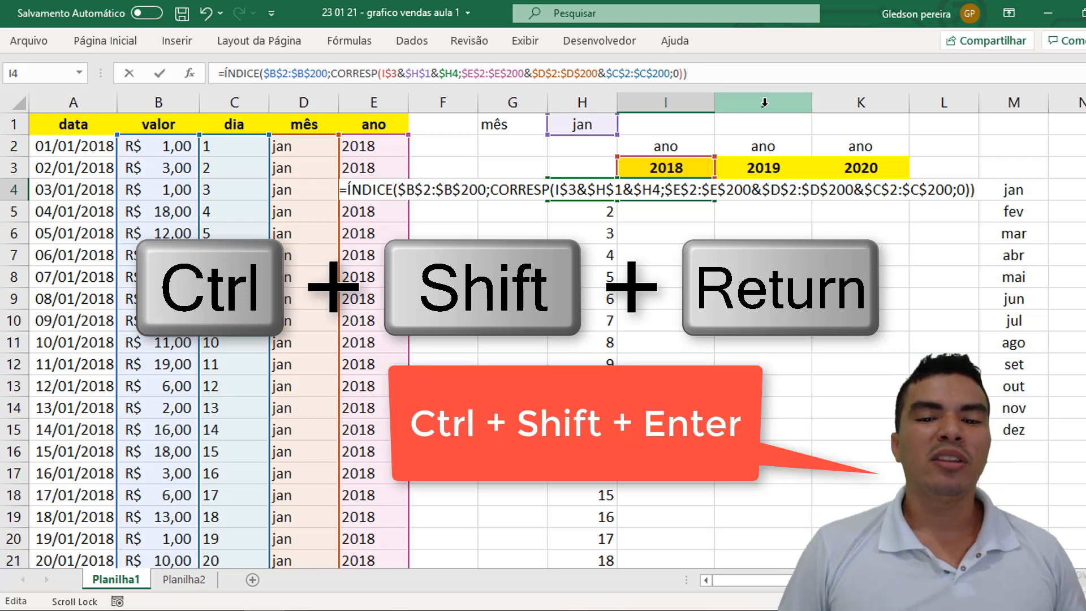
pyautogui.hotkey('ctrl', 'shift', 'Return')
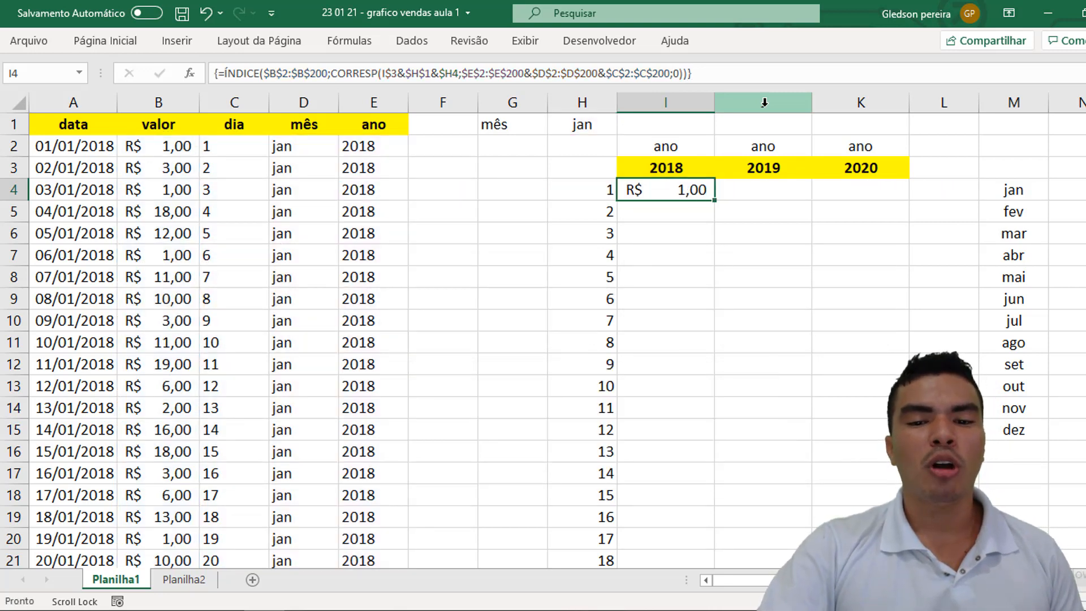
# - Compare the formula result for day 1 of 2018 with the valor, dia, mês and ano entries in the first data row
pyautogui.click(726, 252)
pyautogui.click(693, 192)
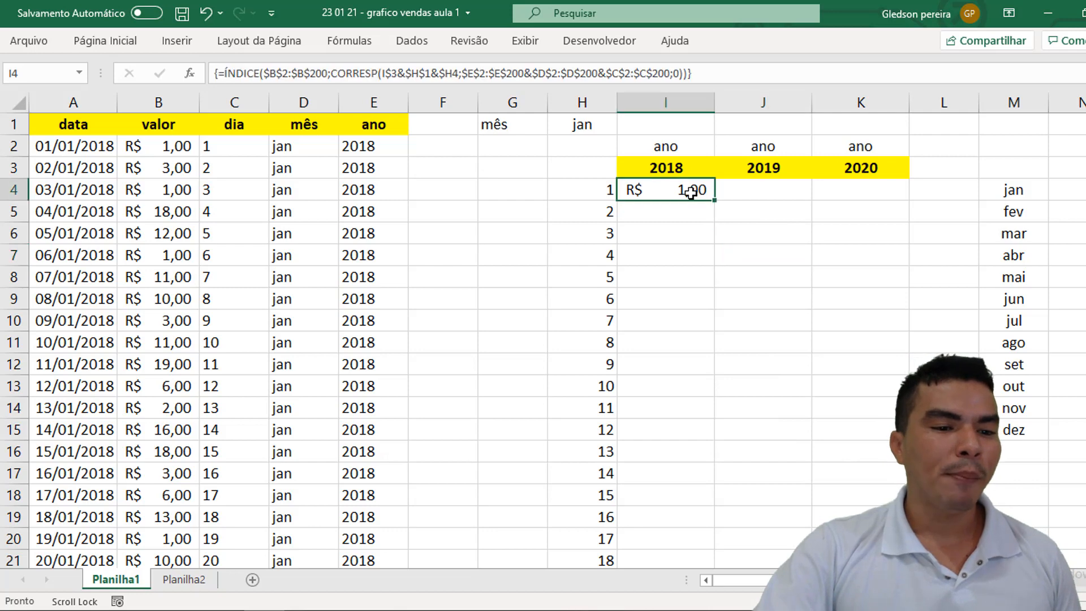
pyautogui.click(167, 149)
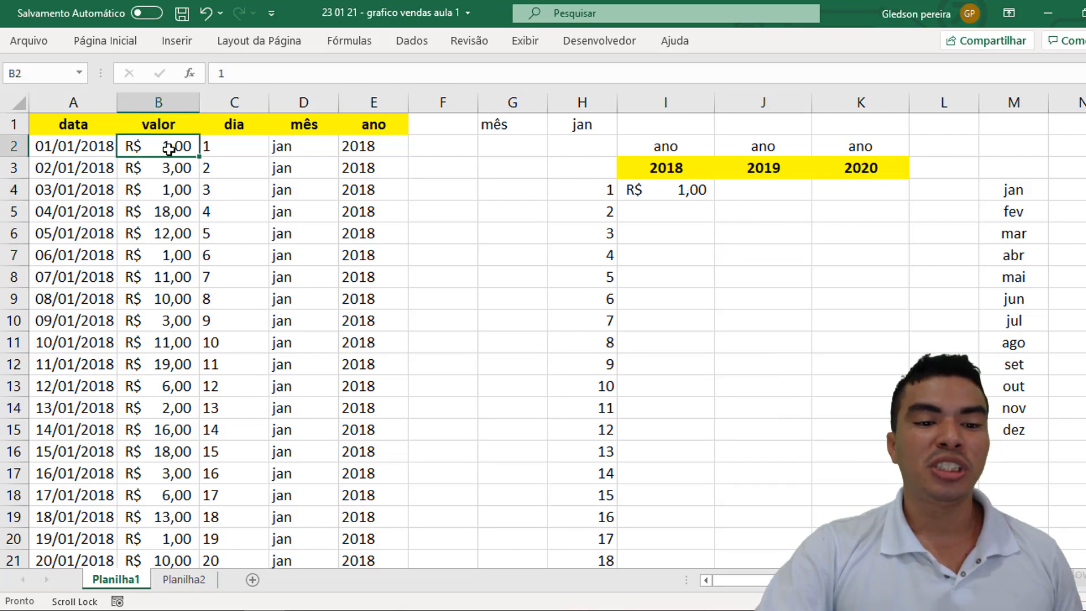
pyautogui.click(226, 149)
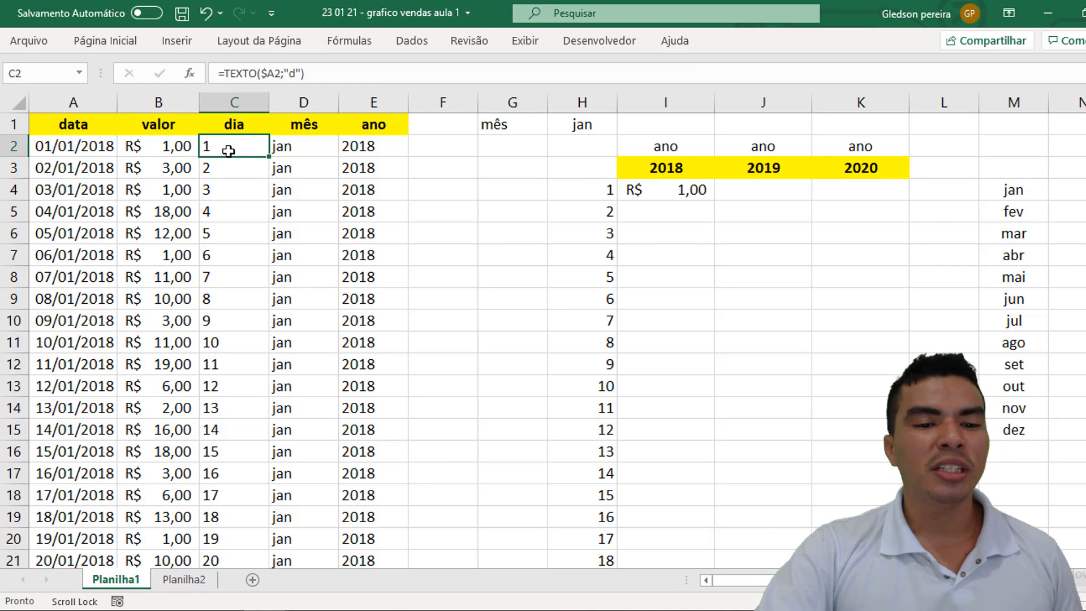
pyautogui.click(317, 146)
pyautogui.moveTo(399, 146); pyautogui.dragTo(102, 146)
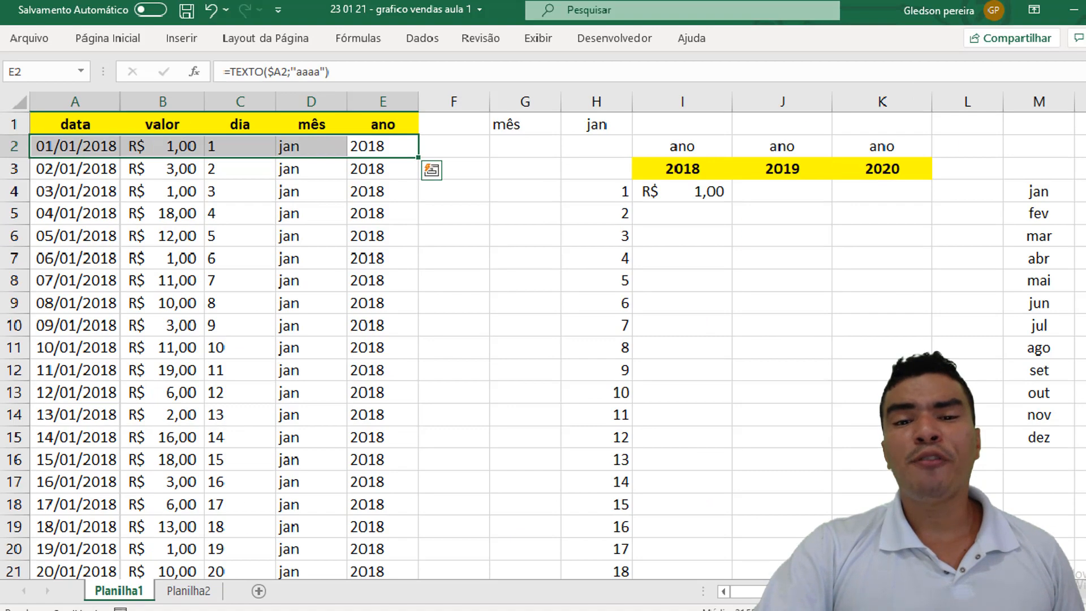
pyautogui.click(432, 170)
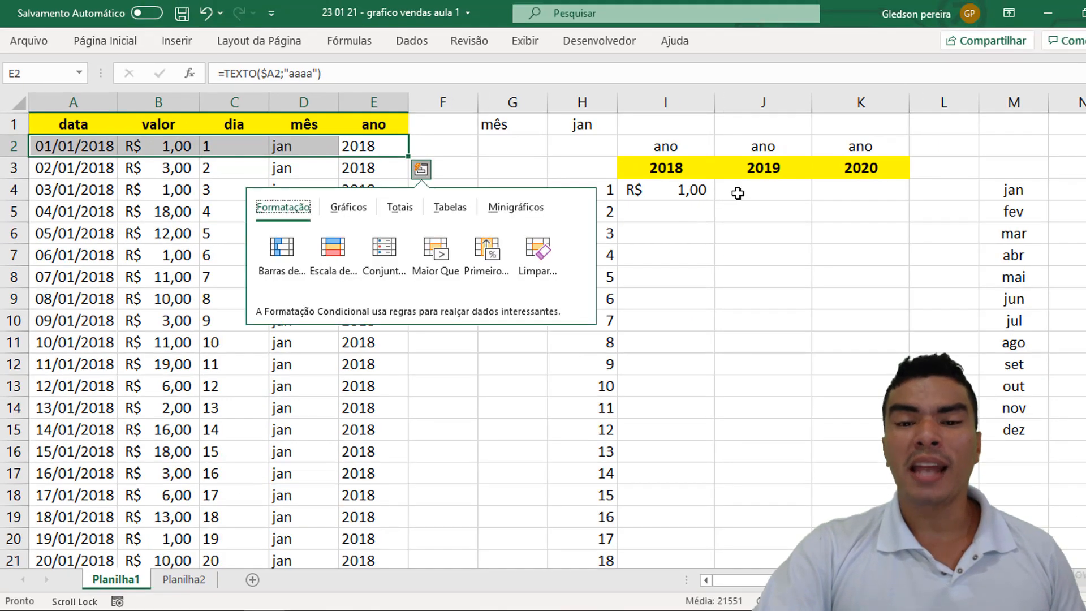
# - Fill the array formula from I4 across to the 2020 column and down to day 31
pyautogui.click(720, 197)
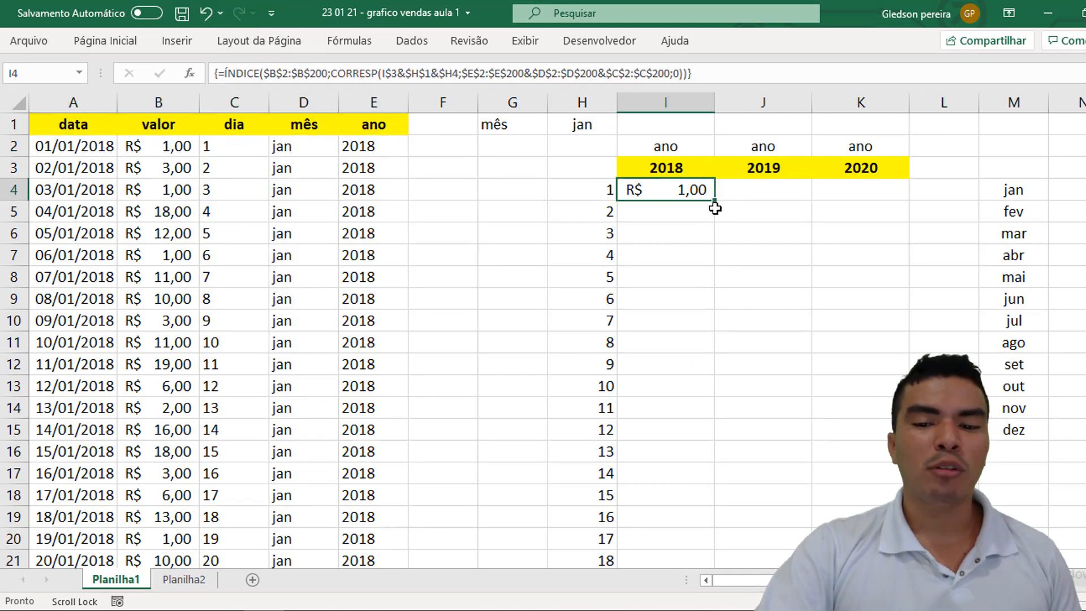
pyautogui.moveTo(714, 202); pyautogui.dragTo(908, 202)
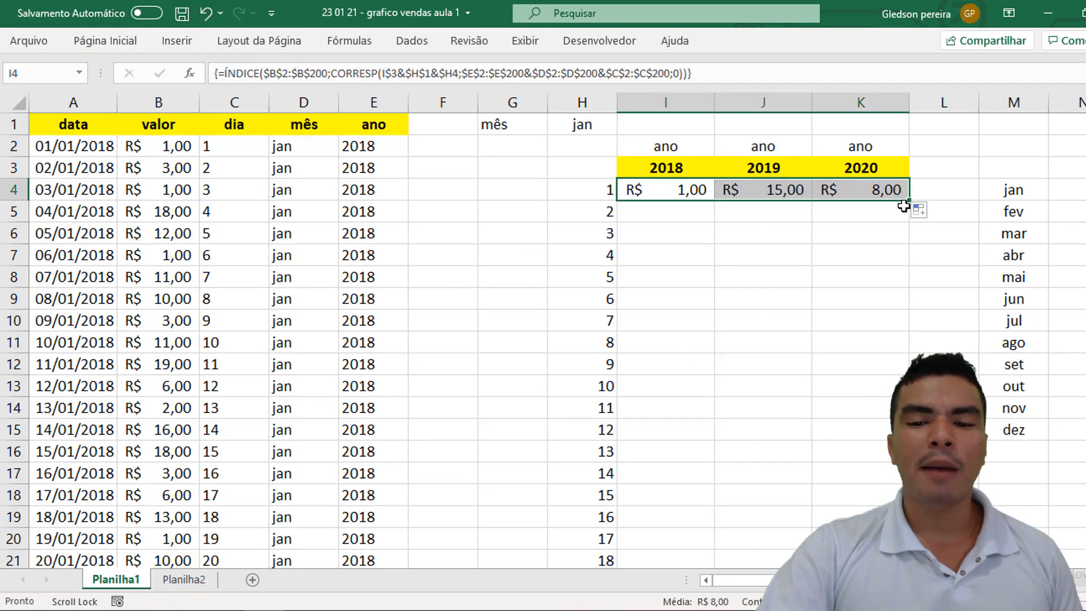
pyautogui.doubleClick(912, 201)
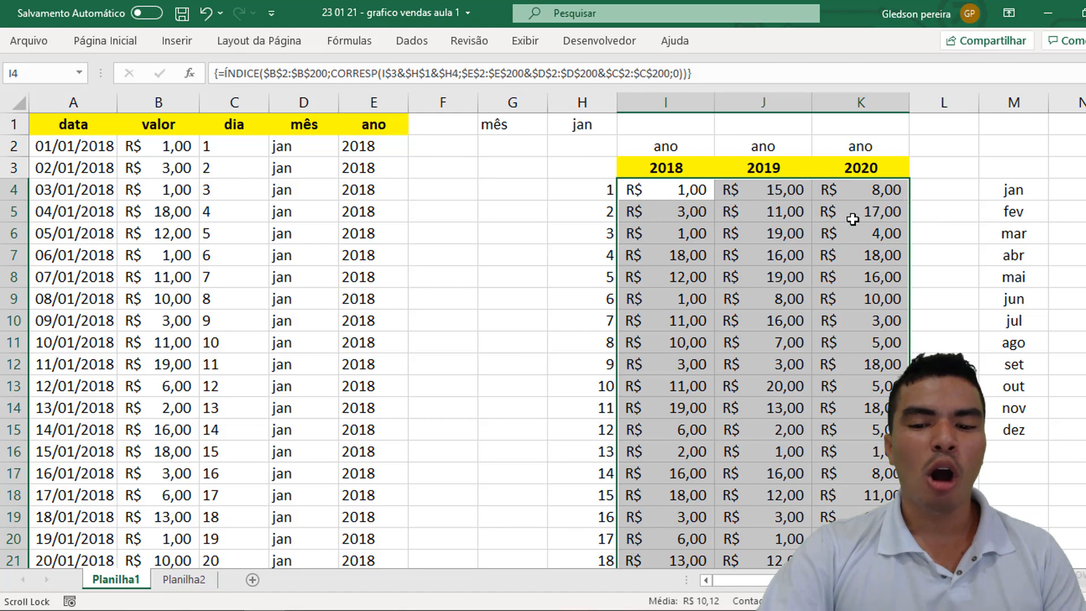
pyautogui.scroll(-4, 848, 217)
pyautogui.scroll(-2, 848, 220)
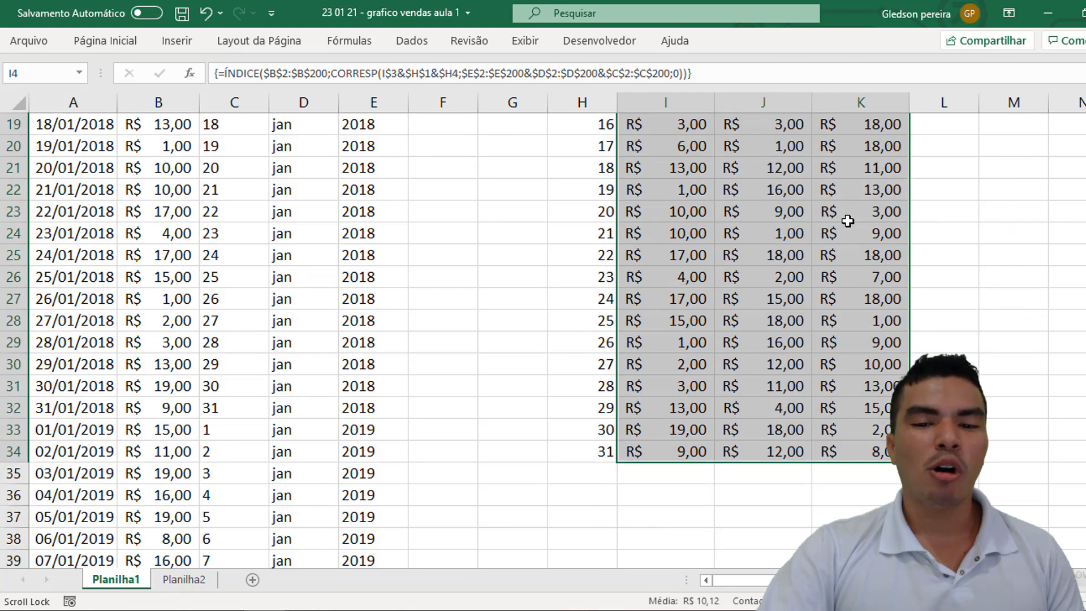
pyautogui.scroll(6, 847, 221)
# - Insert a 2D clustered column chart (Coluna Agrupada) from the day and year table, including its header row, H3:K34
pyautogui.click(667, 176)
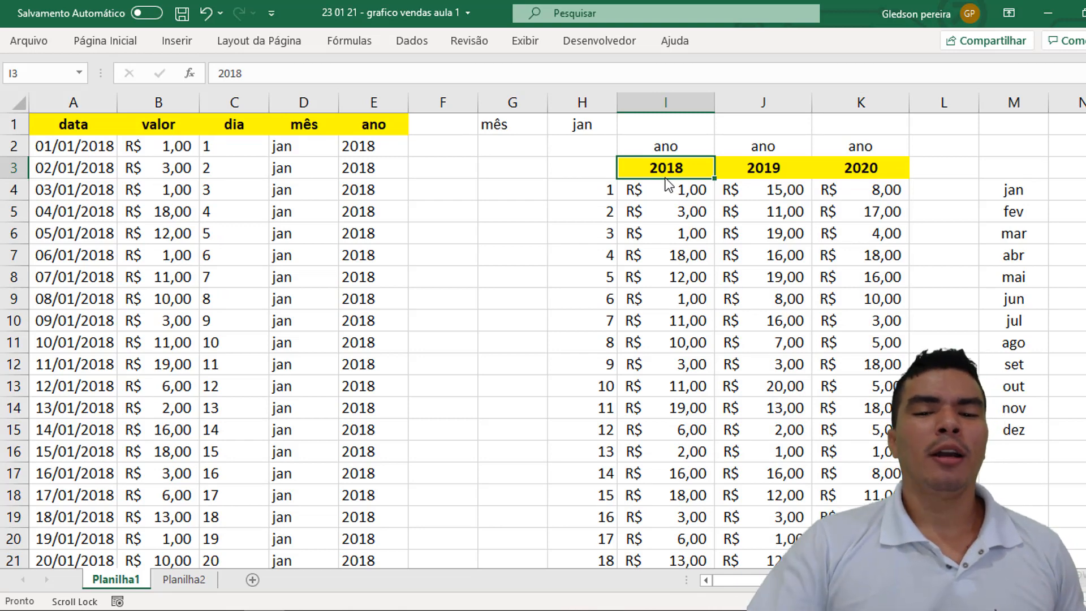
pyautogui.moveTo(582, 168); pyautogui.dragTo(847, 164)
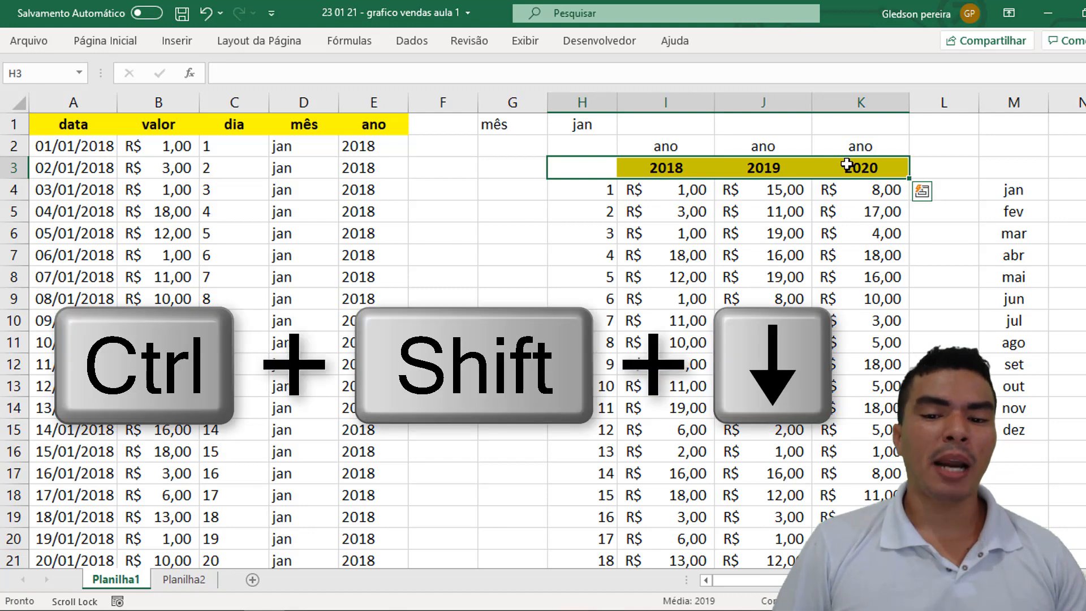
pyautogui.hotkey('ctrl', 'shift', 'Down')
pyautogui.hotkey('ctrl', 'shift', 'Down')
pyautogui.scroll(5, 847, 165)
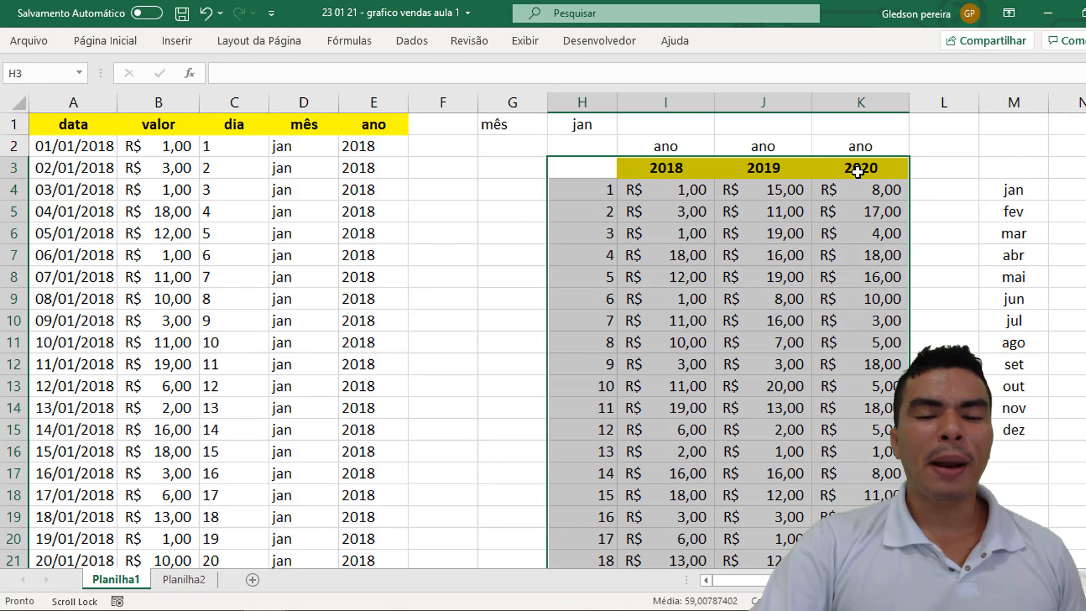
pyautogui.click(184, 42)
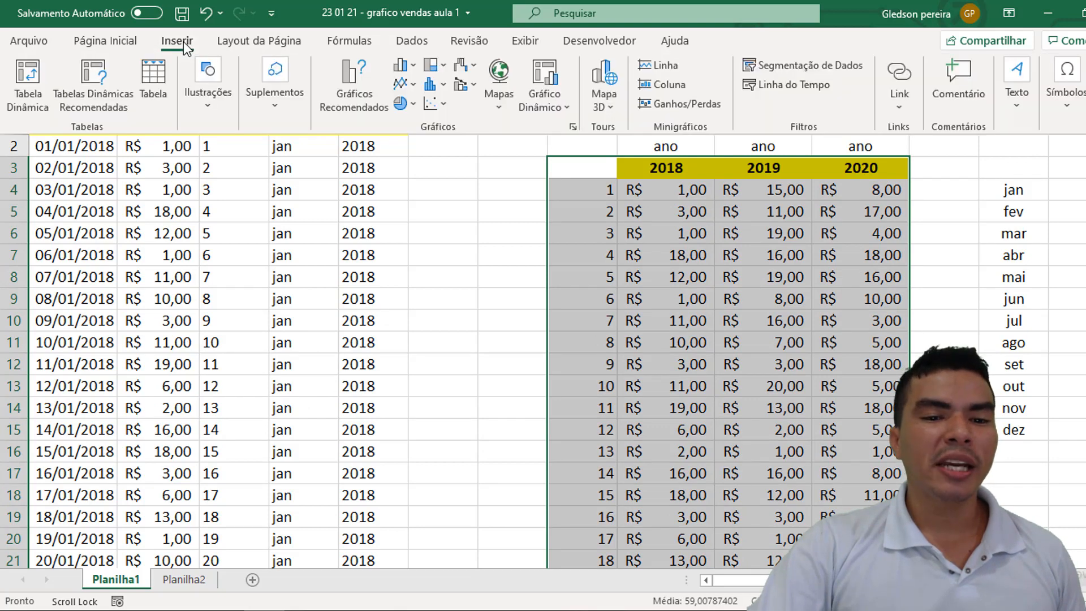
pyautogui.click(415, 66)
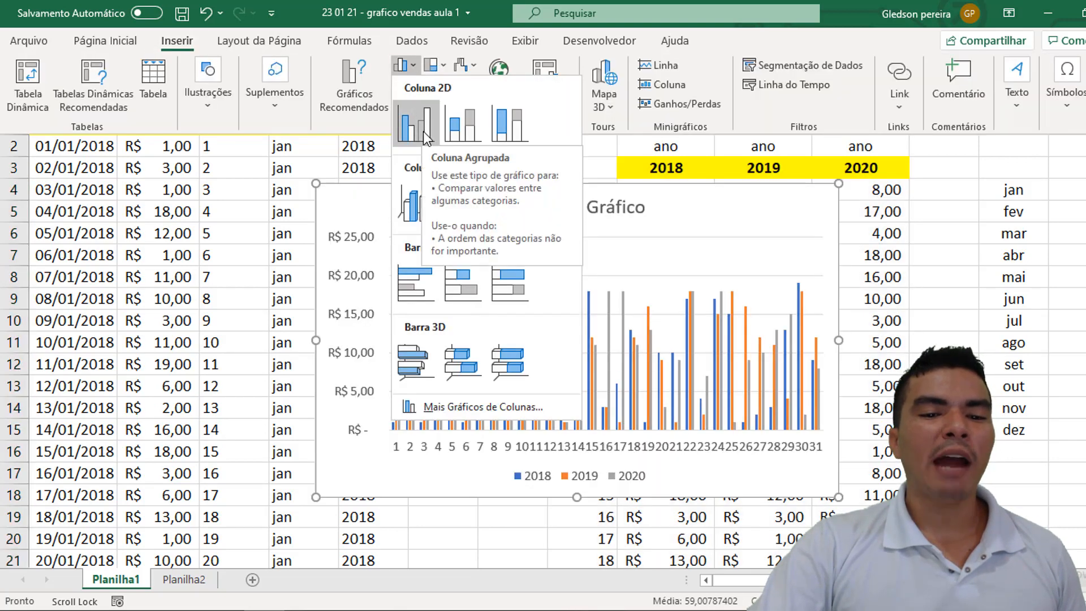
pyautogui.click(423, 131)
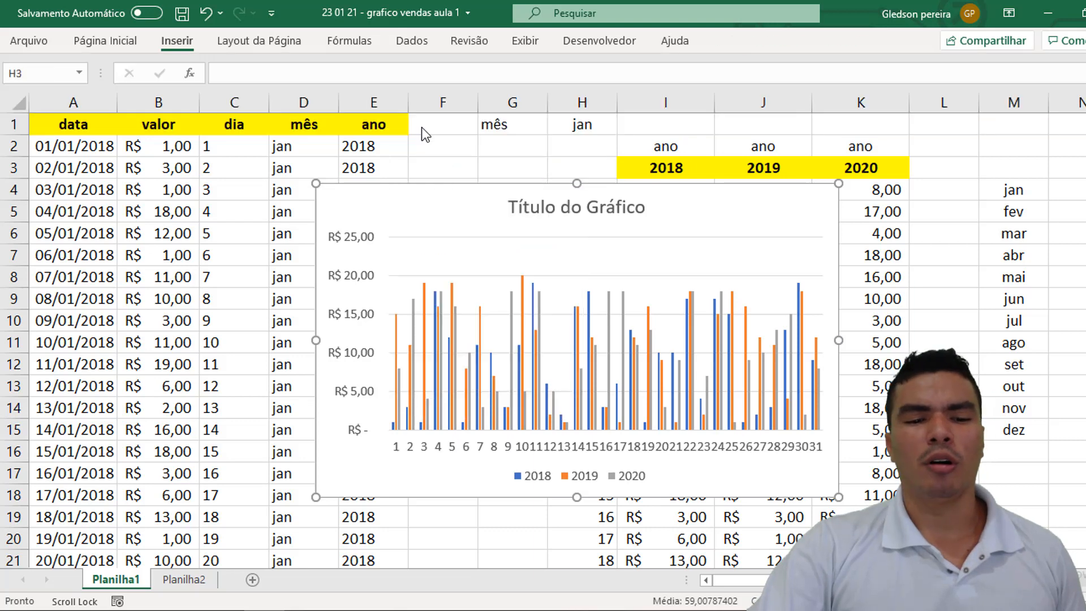
# - Move the chart over the data table and resize it to span from column A to column N, ending around row 13
pyautogui.moveTo(389, 184); pyautogui.dragTo(94, 151)
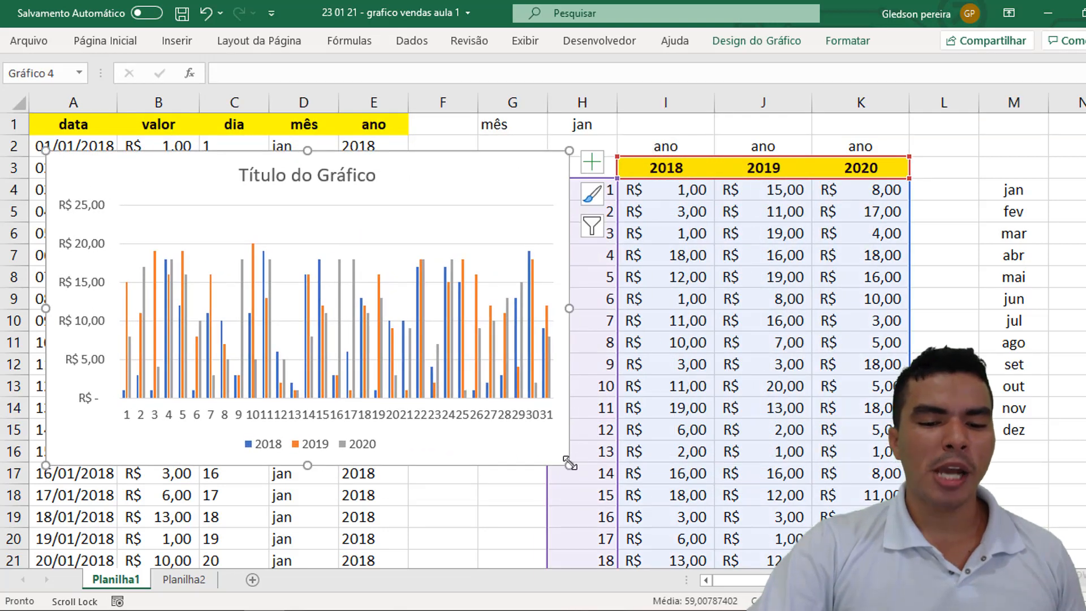
pyautogui.moveTo(569, 464); pyautogui.dragTo(1053, 401)
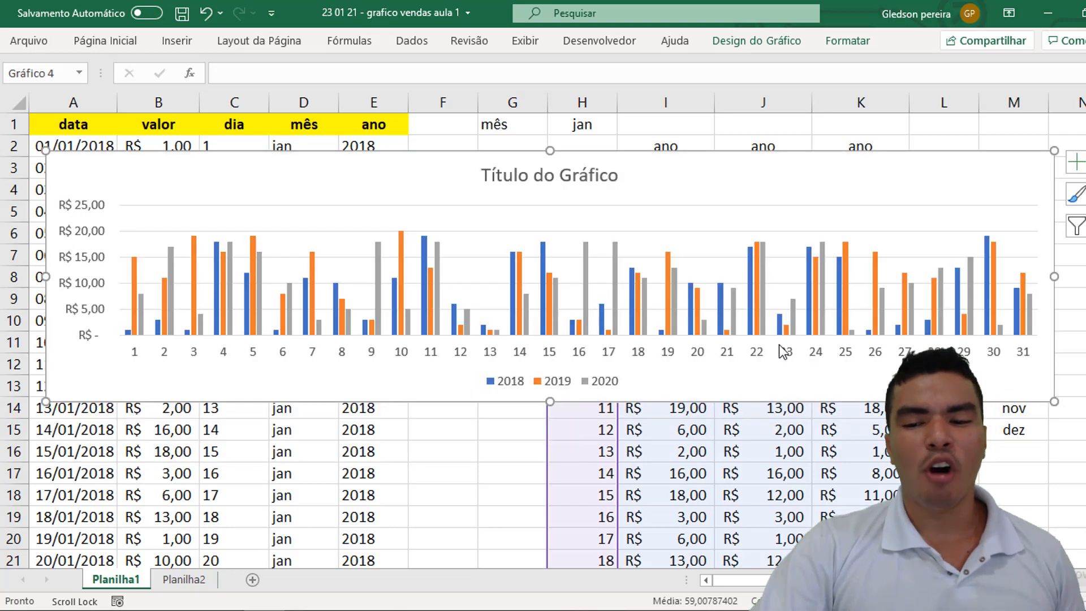
pyautogui.moveTo(1054, 277); pyautogui.dragTo(1084, 277)
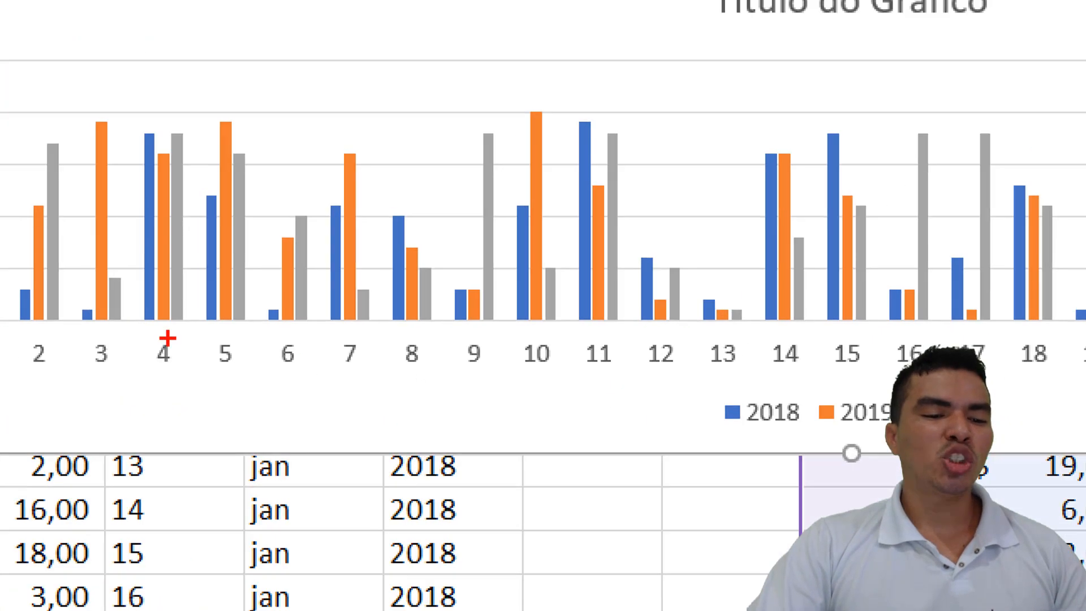
# - Move the chart down to start at row 11, clear of the month cell and year headers
pyautogui.moveTo(33, 325)
pyautogui.mouseDown()
pyautogui.moveTo(708, 368)
pyautogui.moveTo(512, 191)
pyautogui.moveTo(8, 144)
pyautogui.mouseUp()
pyautogui.press('Escape')
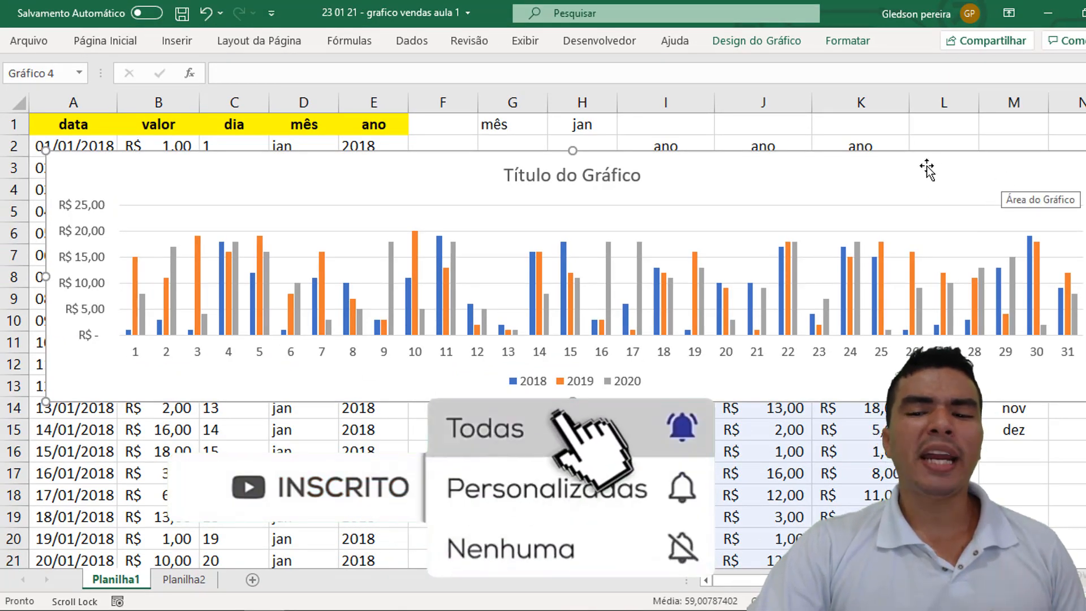
pyautogui.moveTo(927, 170); pyautogui.dragTo(951, 364)
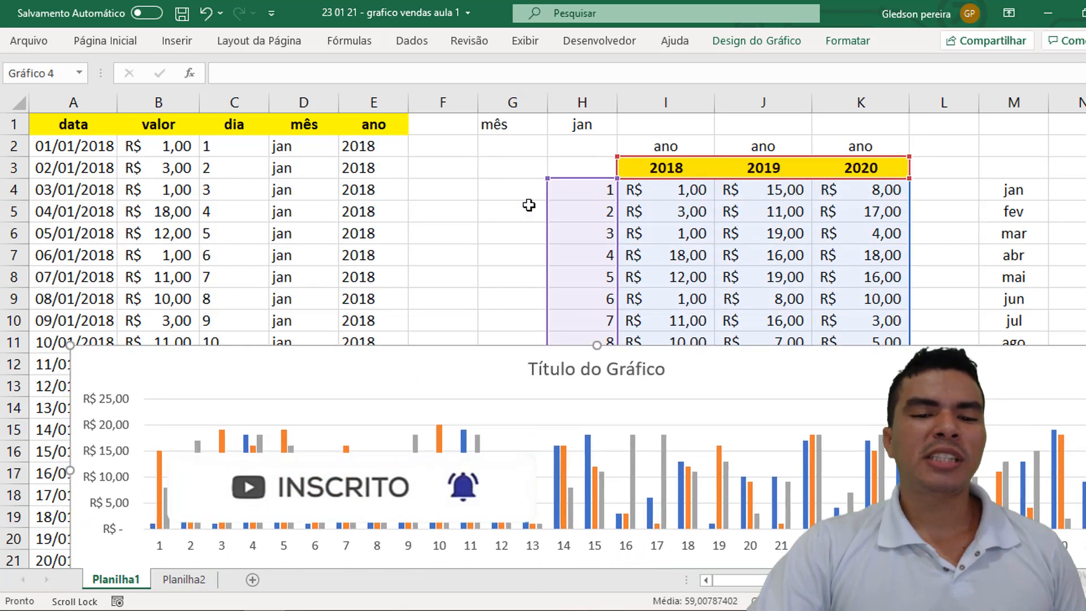
# - Enter the formula ="Dia "&H4 in cell G4 to build a text label for the first day
pyautogui.click(519, 195)
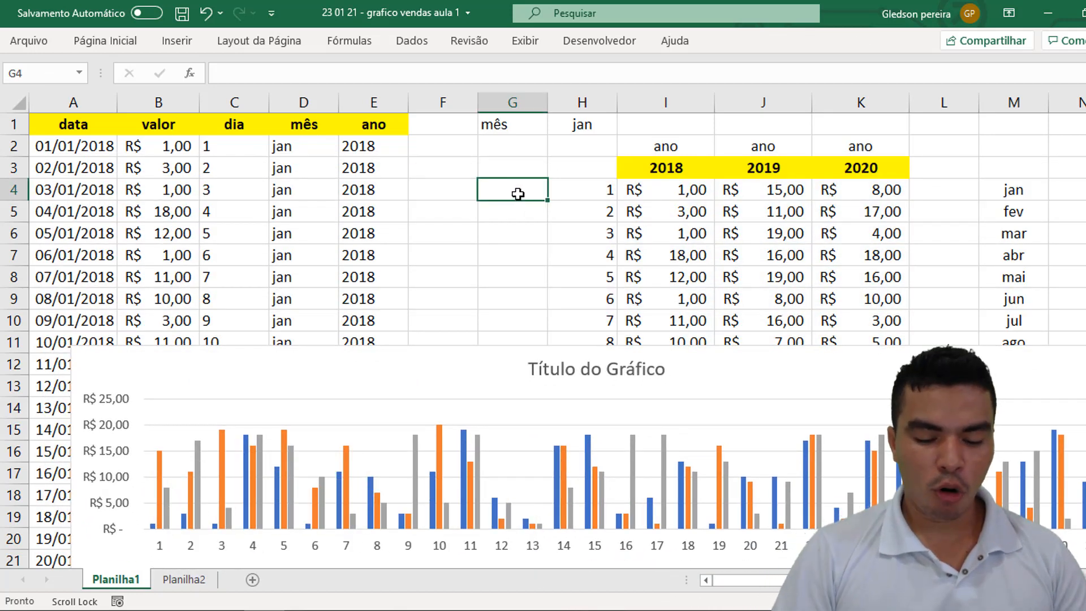
pyautogui.write('=')
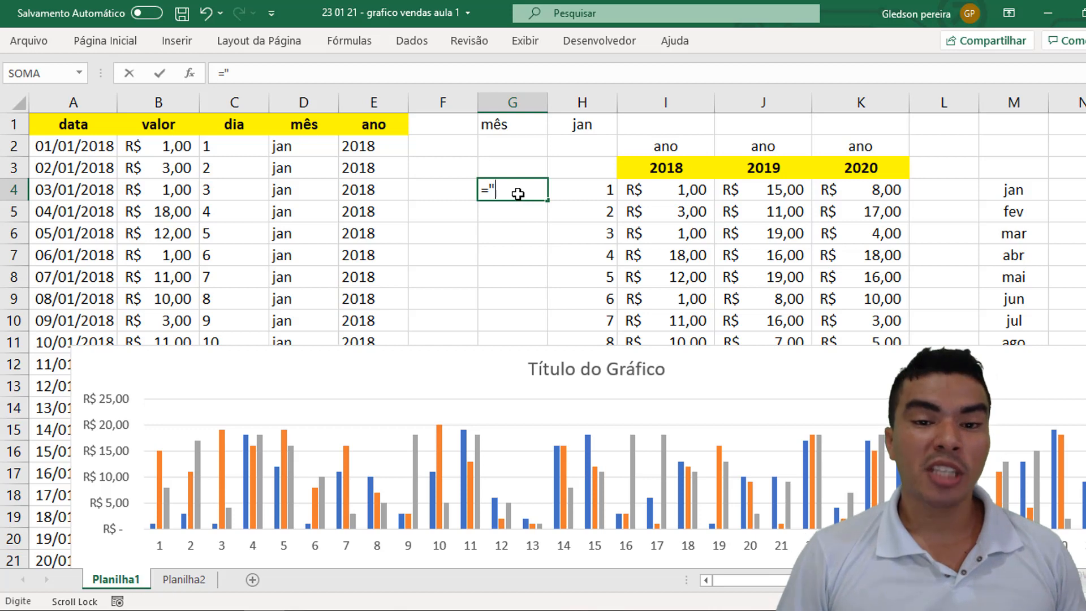
pyautogui.write('"Di')
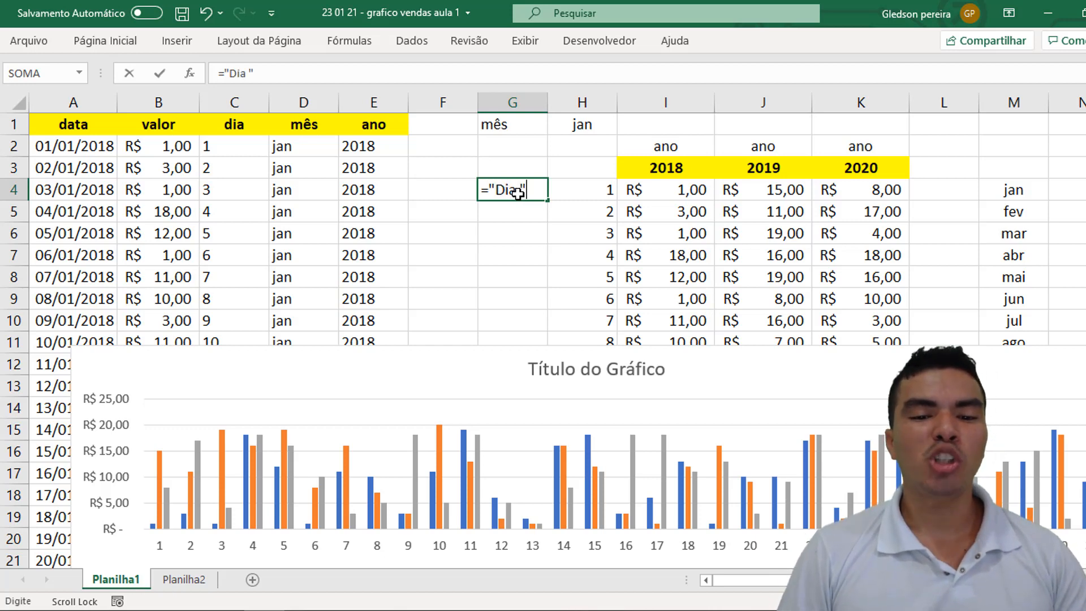
pyautogui.write('a "')
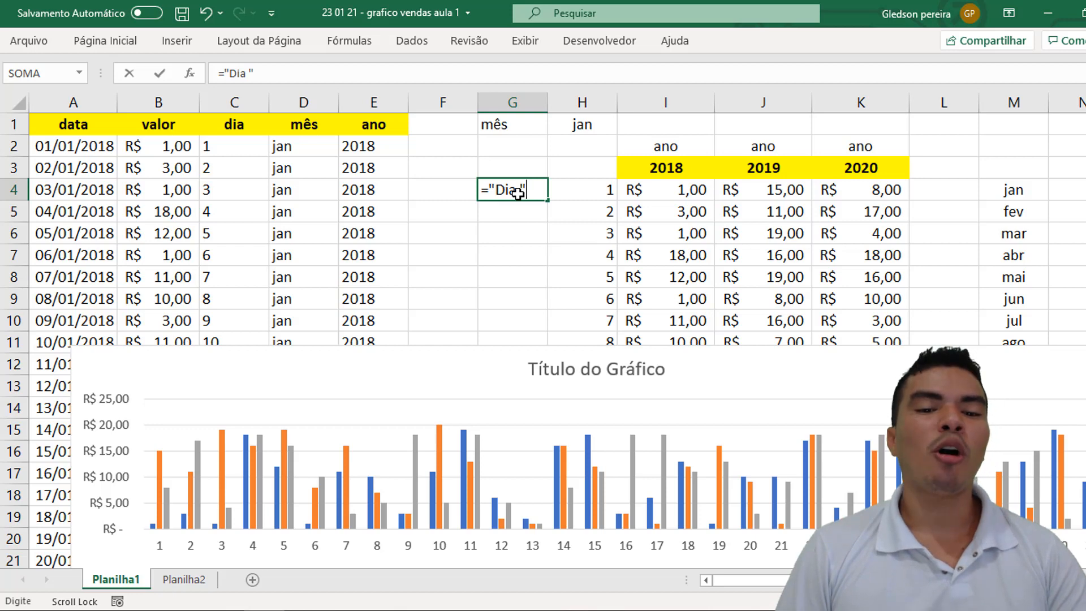
pyautogui.write('&')
pyautogui.click(588, 194)
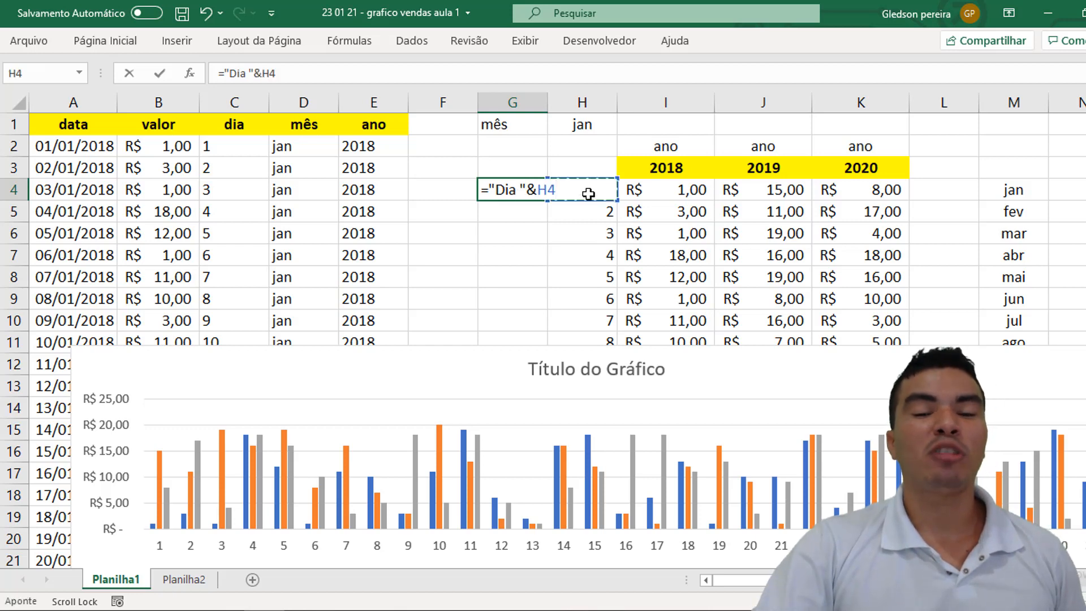
pyautogui.press('Return')
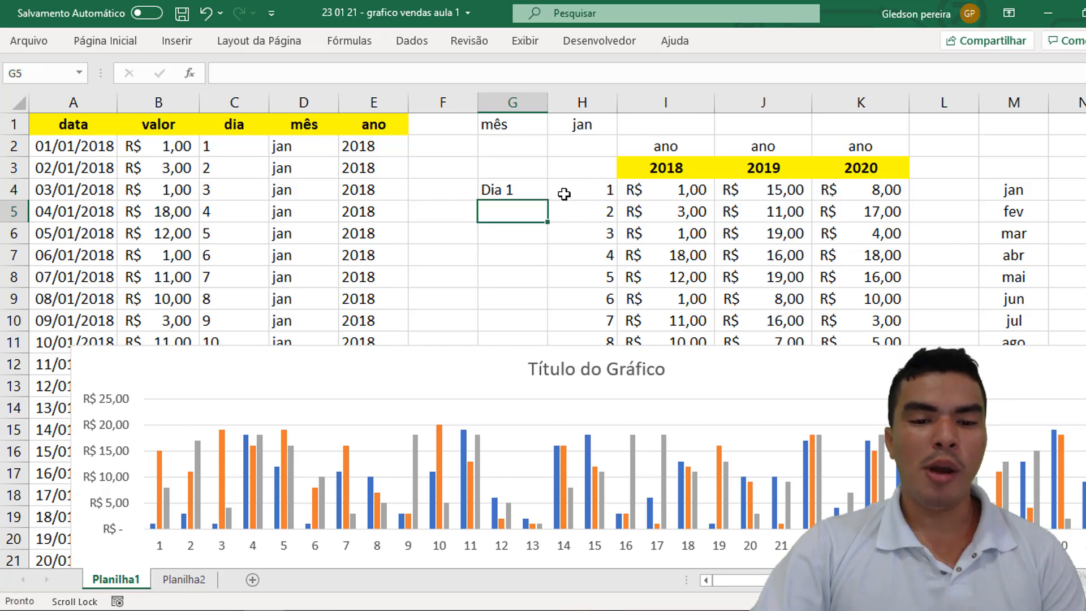
# - Fill the day label formula from G4 down to G34, next to day 31
pyautogui.click(515, 189)
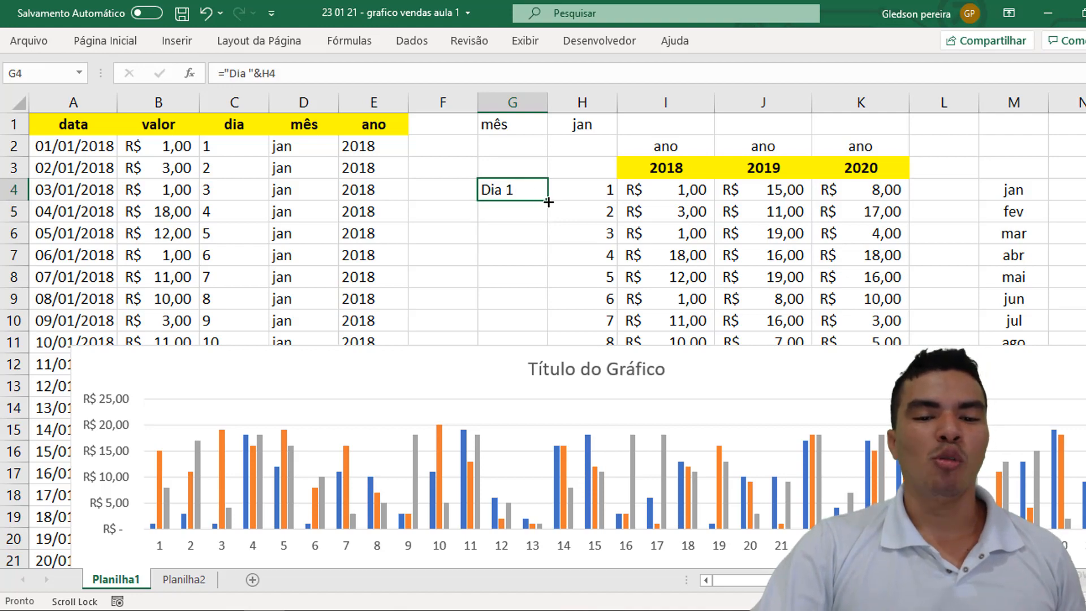
pyautogui.doubleClick(548, 202)
pyautogui.scroll(-3, 540, 192)
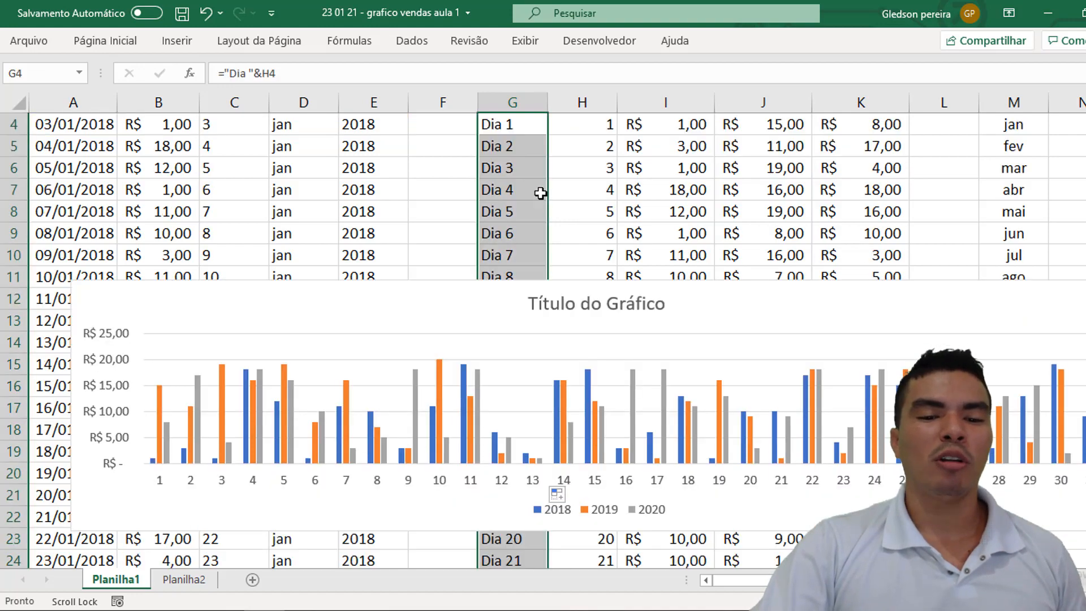
pyautogui.scroll(-5, 543, 238)
pyautogui.scroll(5, 526, 337)
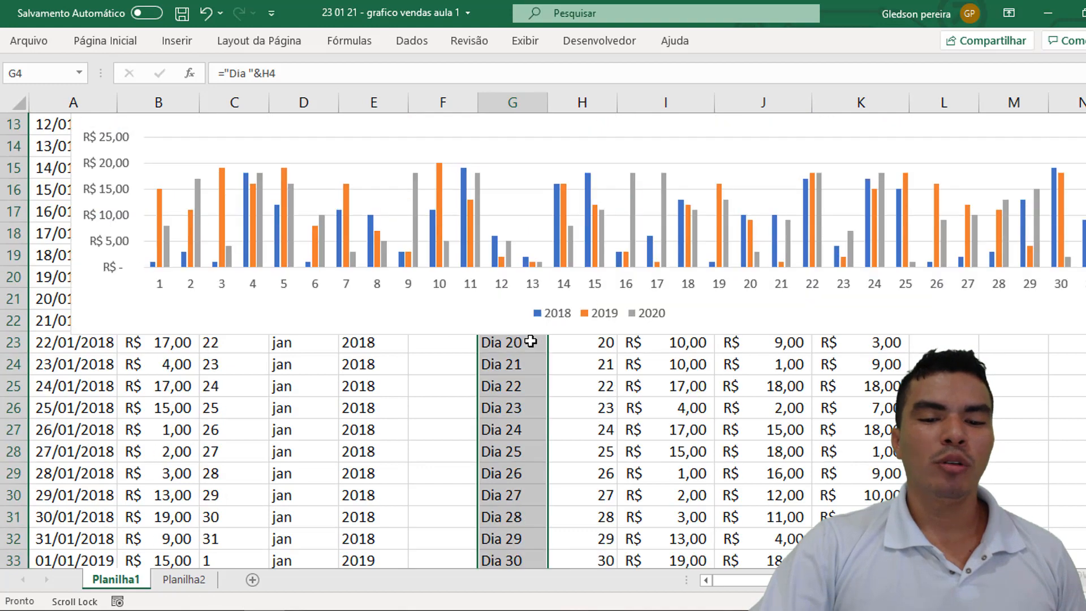
pyautogui.click(501, 347)
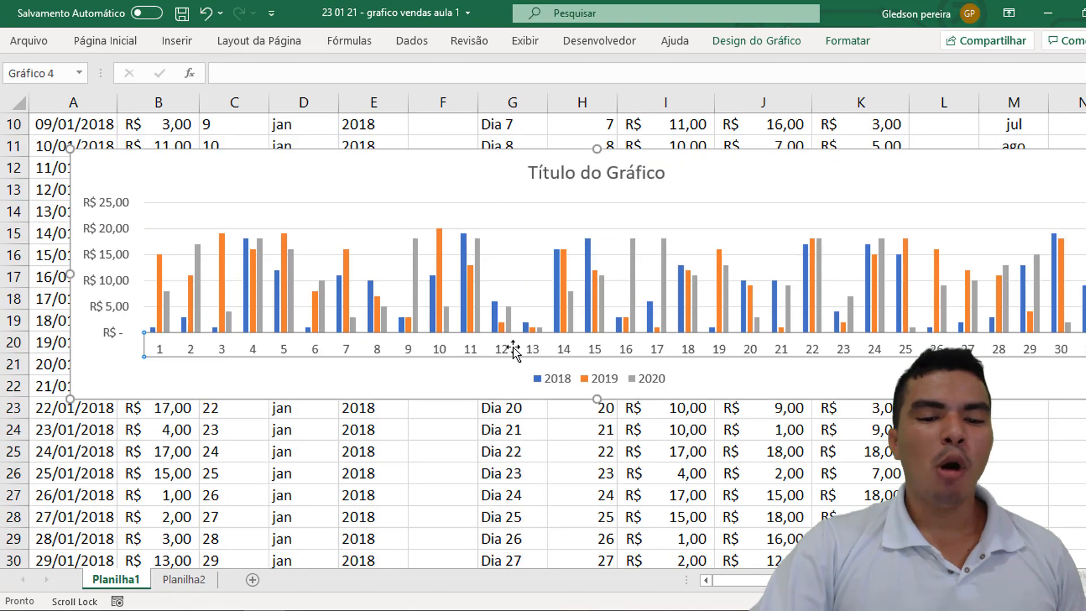
pyautogui.click(602, 292)
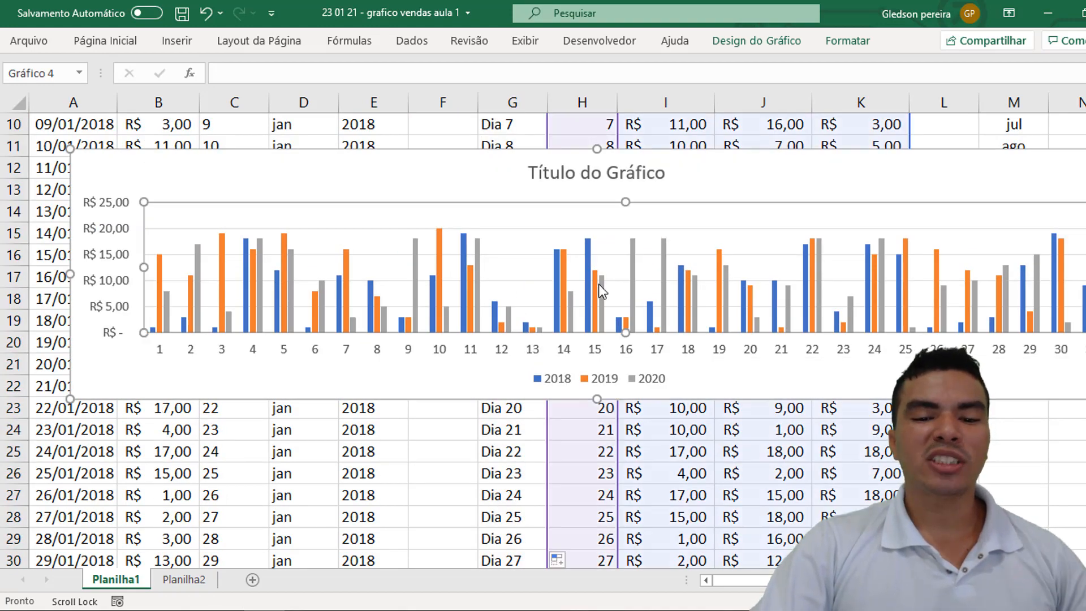
pyautogui.rightClick(598, 284)
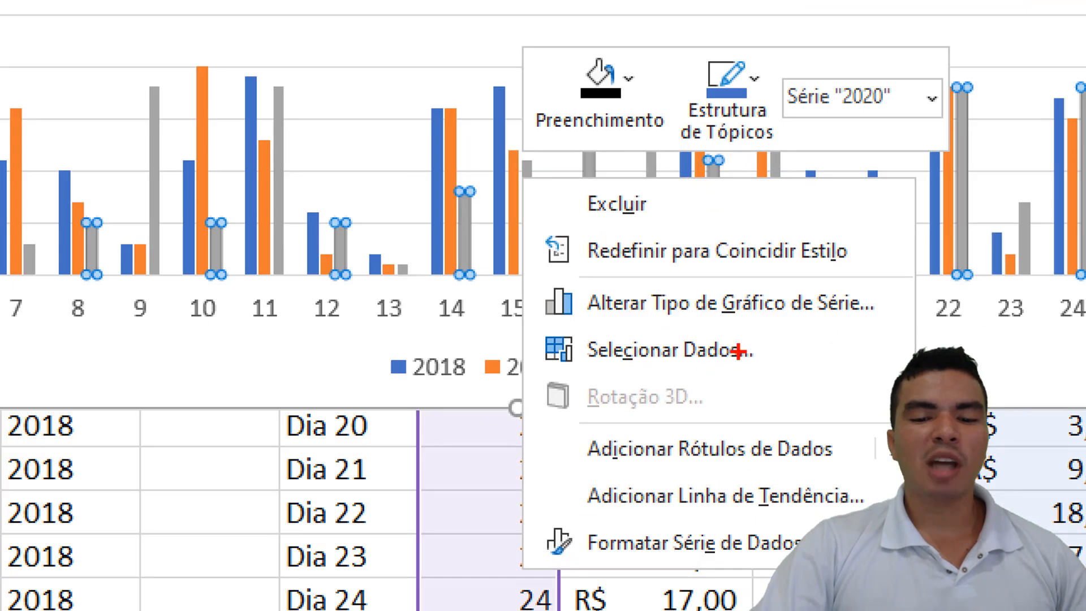
pyautogui.press('Escape')
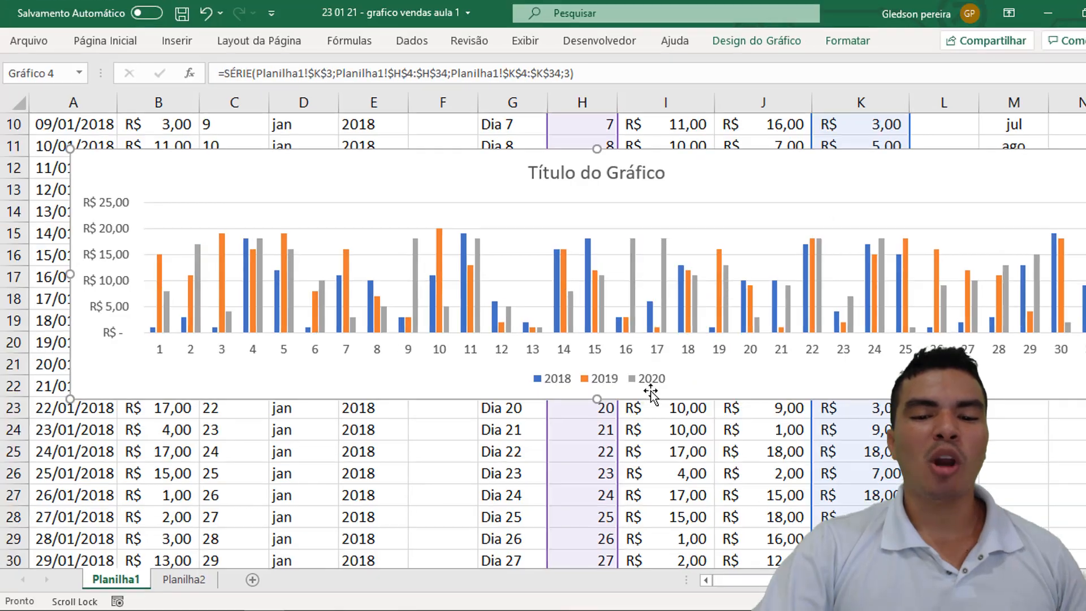
# - Change the chart's horizontal axis labels to the day labels in G4:G34 through its data source selection
pyautogui.rightClick(497, 167)
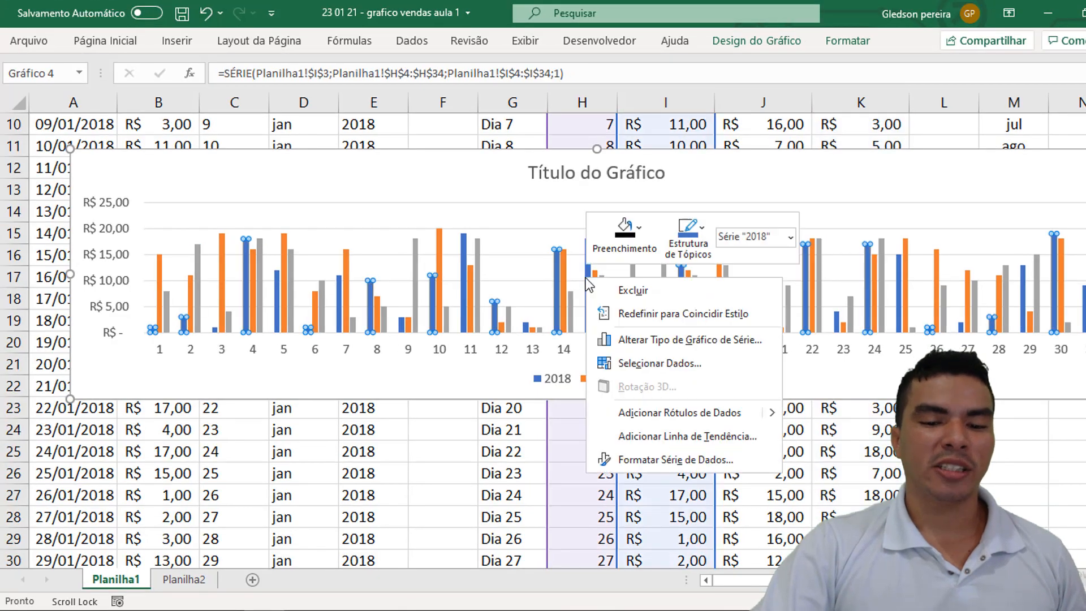
pyautogui.click(646, 365)
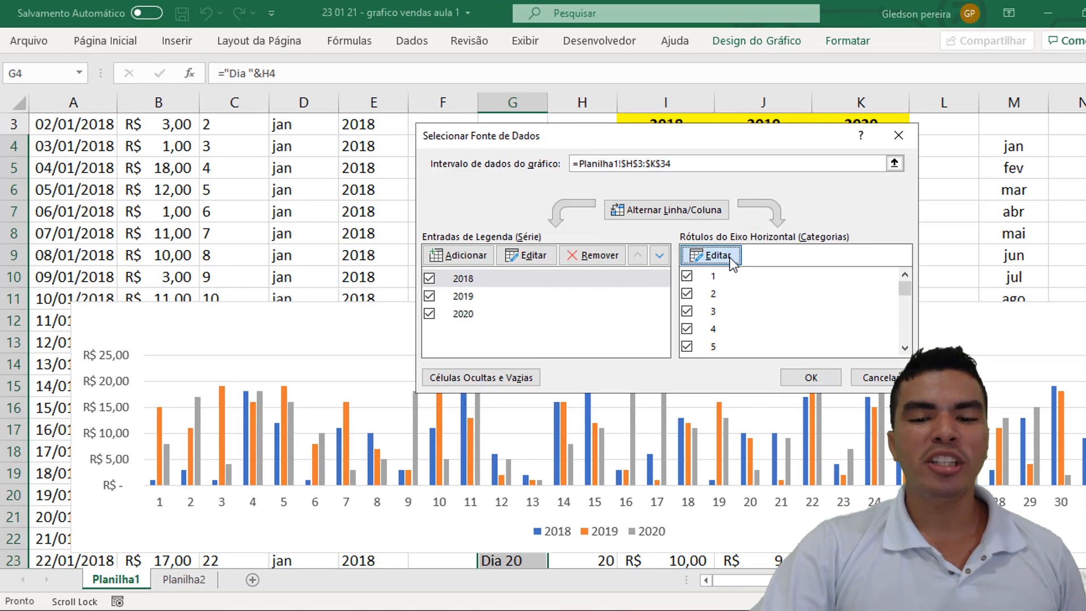
pyautogui.click(696, 218)
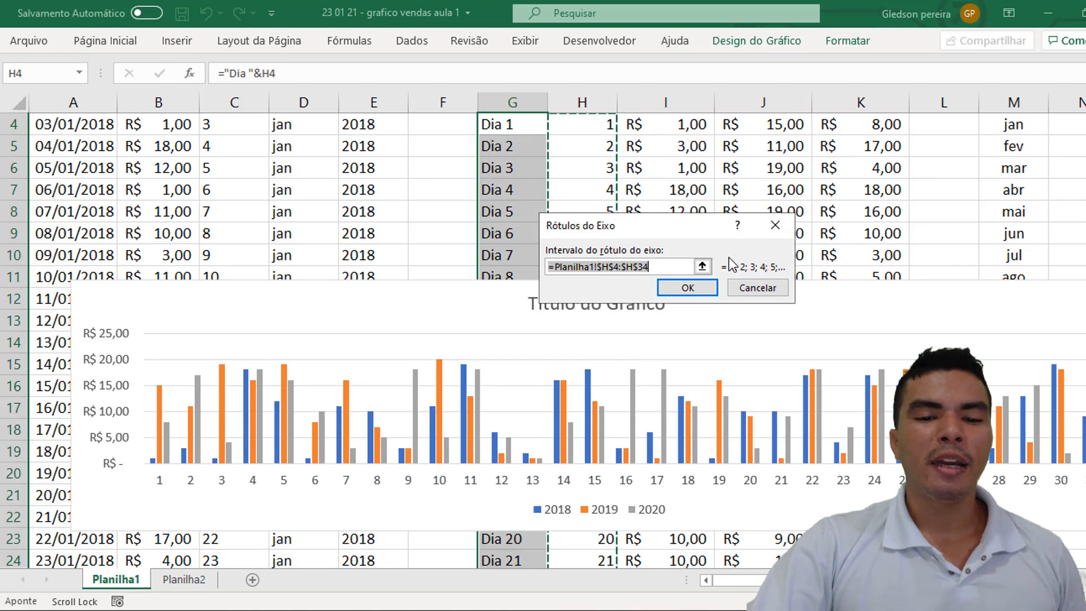
pyautogui.scroll(1, 521, 186)
pyautogui.click(518, 187)
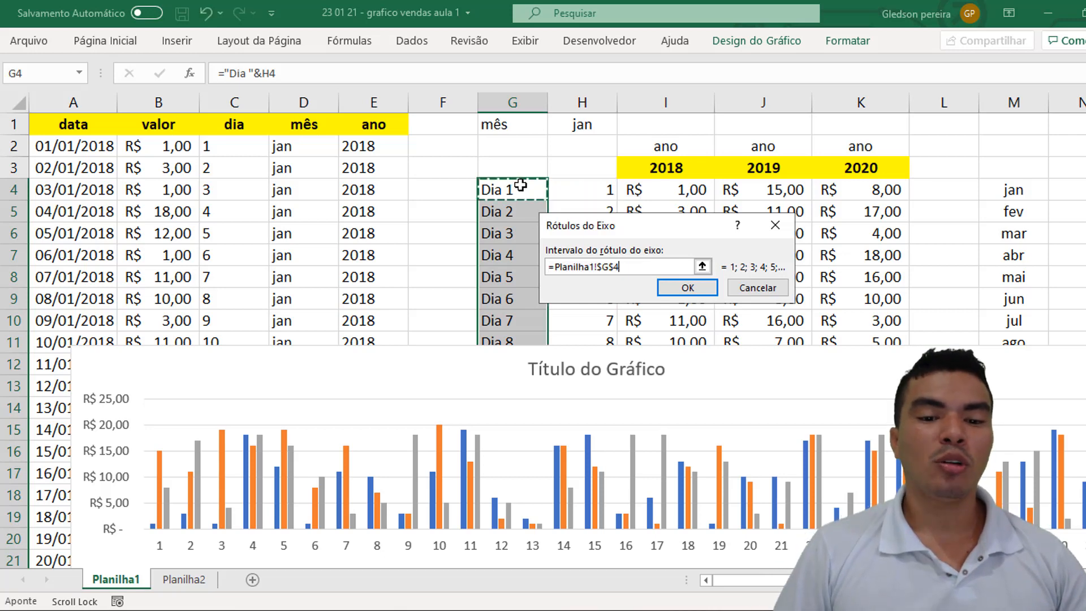
pyautogui.hotkey('ctrl', 'shift', 'Down')
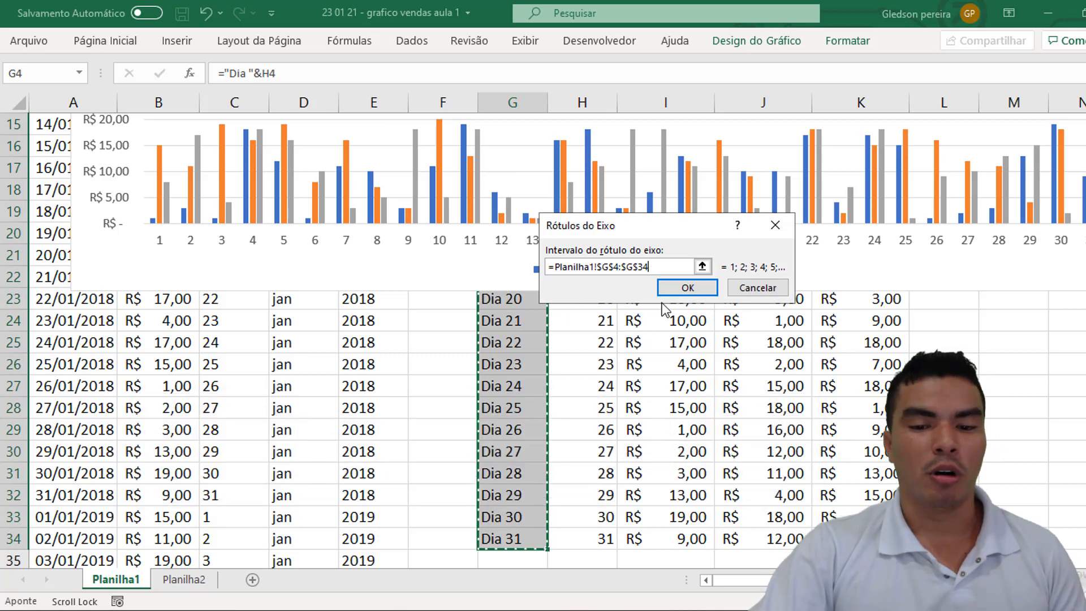
pyautogui.click(687, 288)
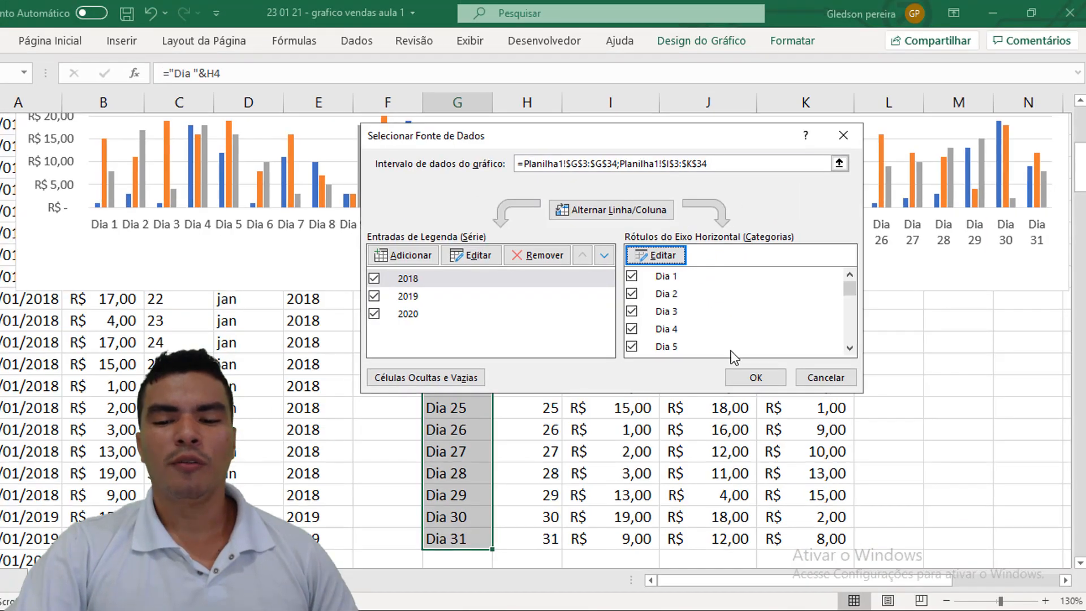
pyautogui.click(820, 474)
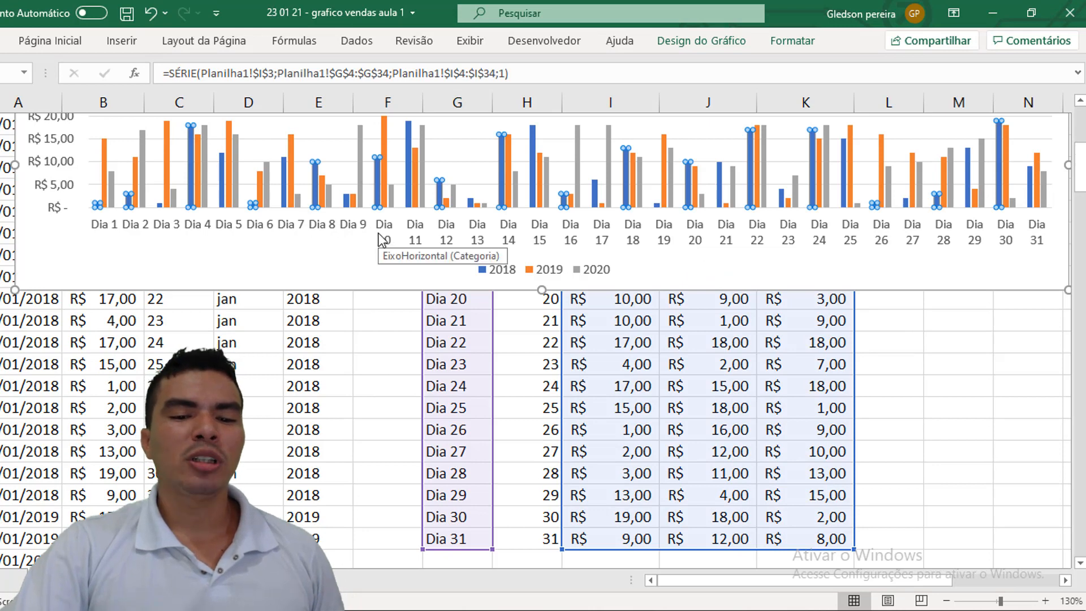
# - Rotate the horizontal axis label text by 270° (Girar o texto em 270°) and close the axis formatting options
pyautogui.click(409, 233)
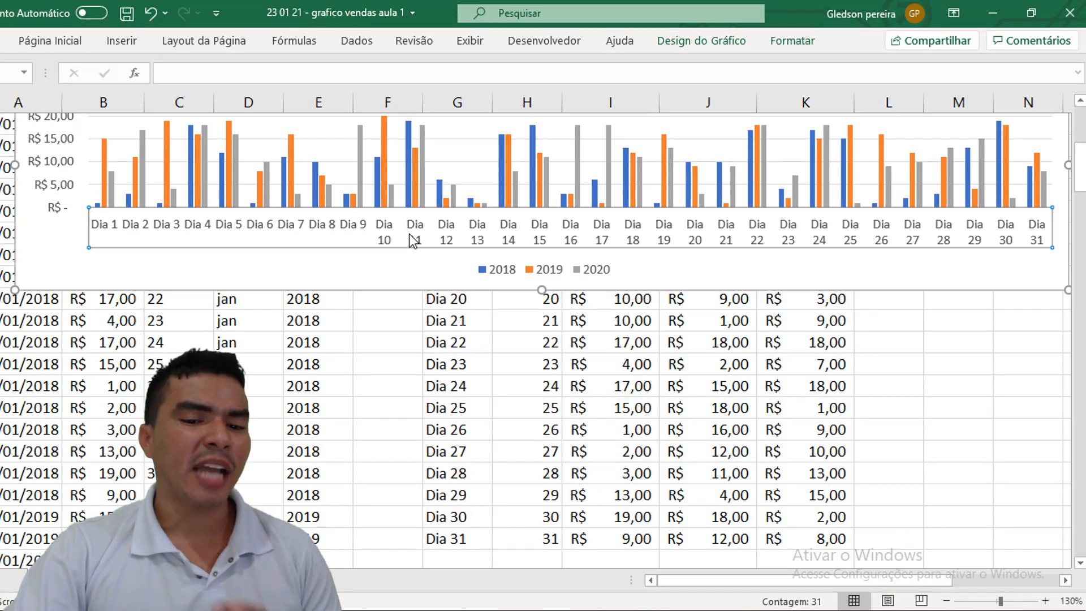
pyautogui.rightClick(409, 233)
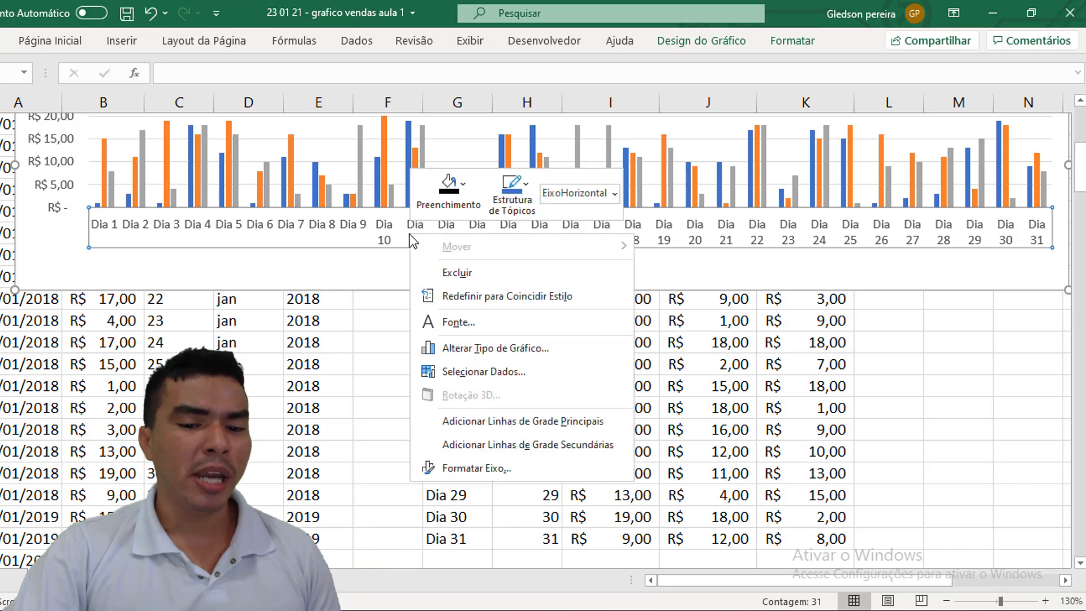
pyautogui.click(490, 467)
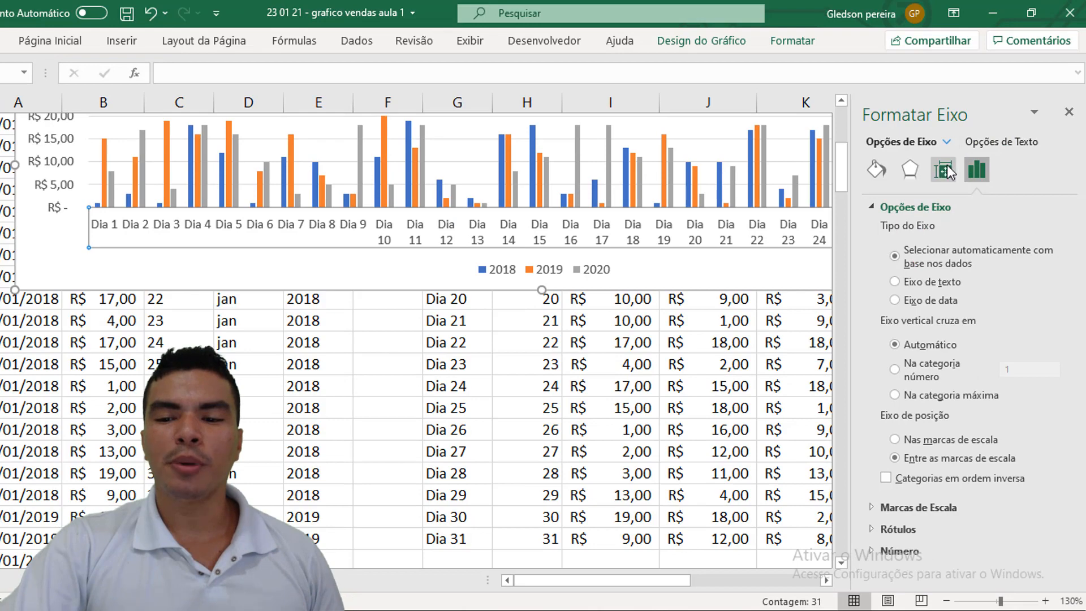
pyautogui.click(944, 171)
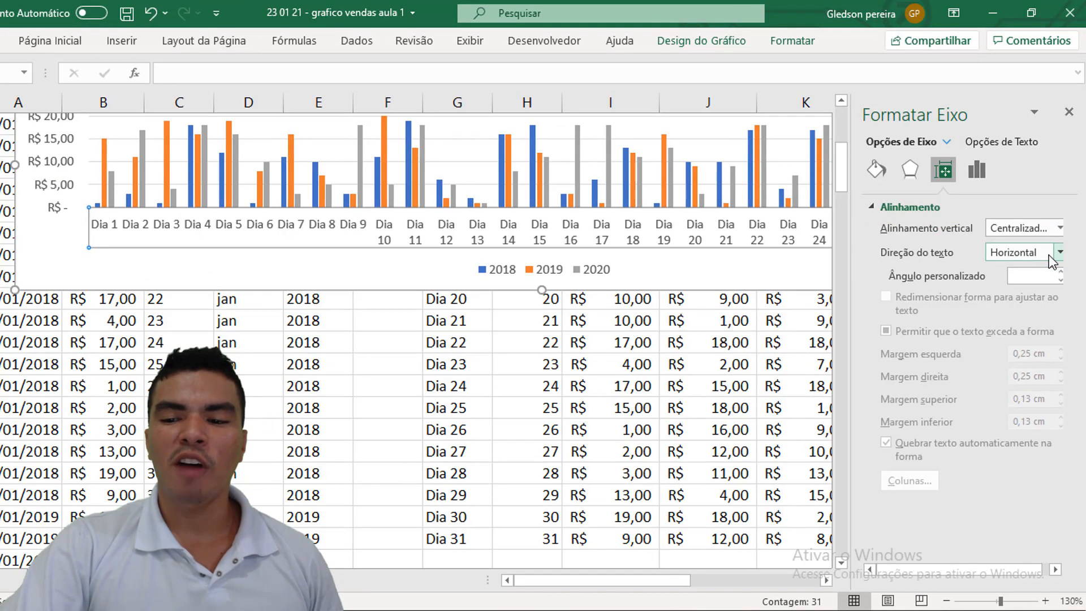
pyautogui.click(1031, 247)
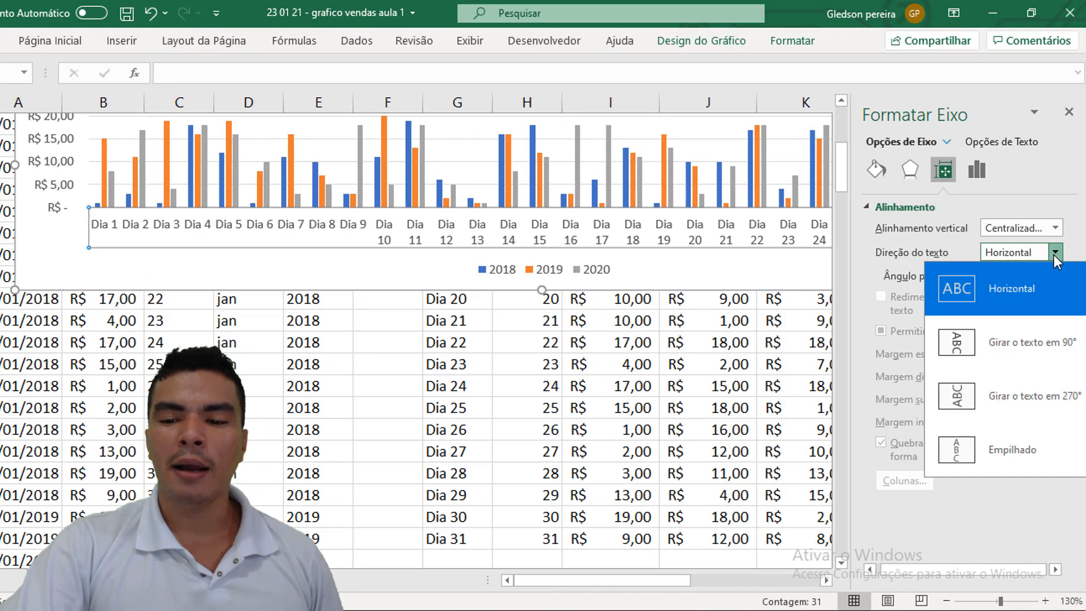
pyautogui.click(1012, 402)
pyautogui.click(339, 317)
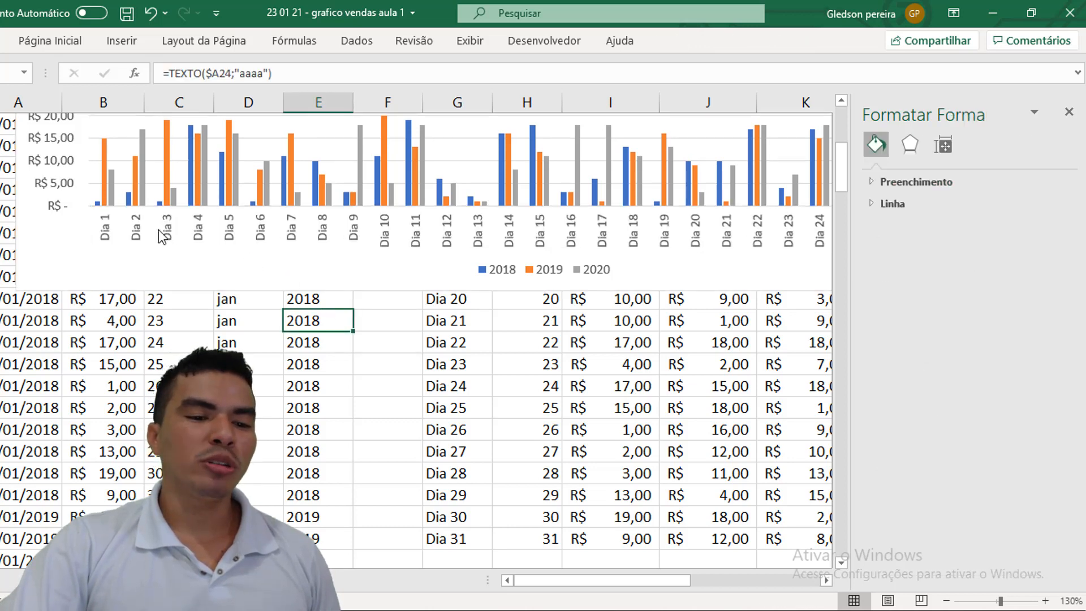
pyautogui.scroll(1, 162, 235)
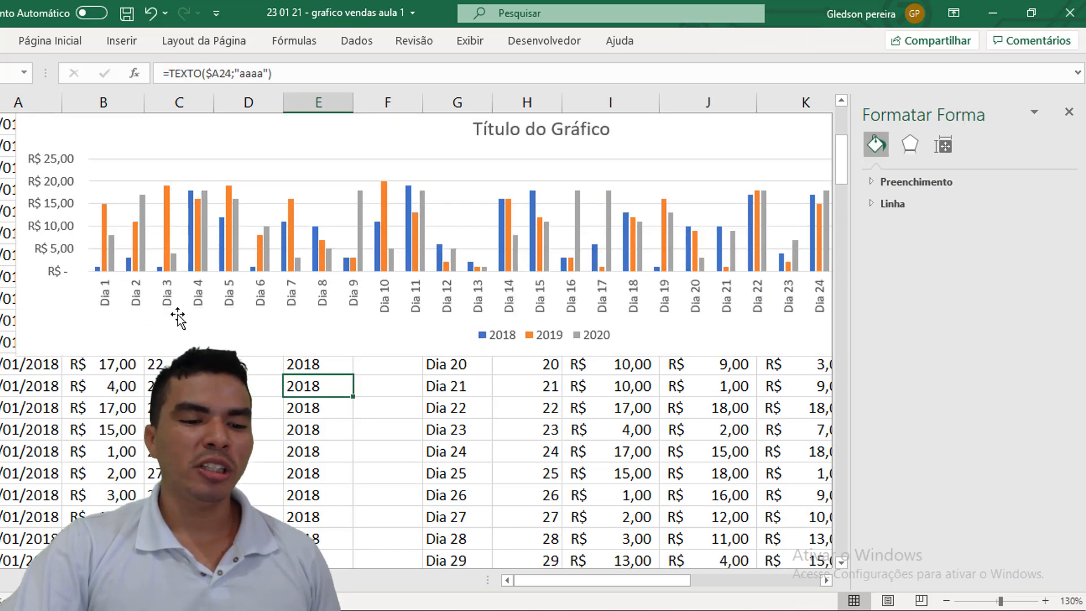
pyautogui.click(1069, 112)
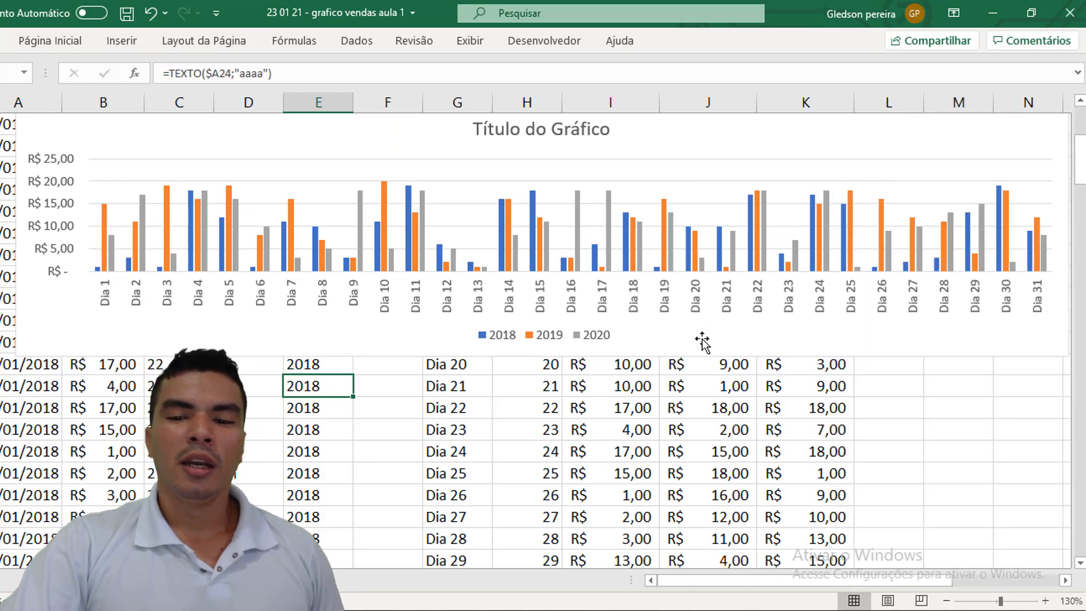
# - Move the chart title slightly up, closer to the chart's upper edge
pyautogui.click(650, 402)
pyautogui.scroll(2, 656, 396)
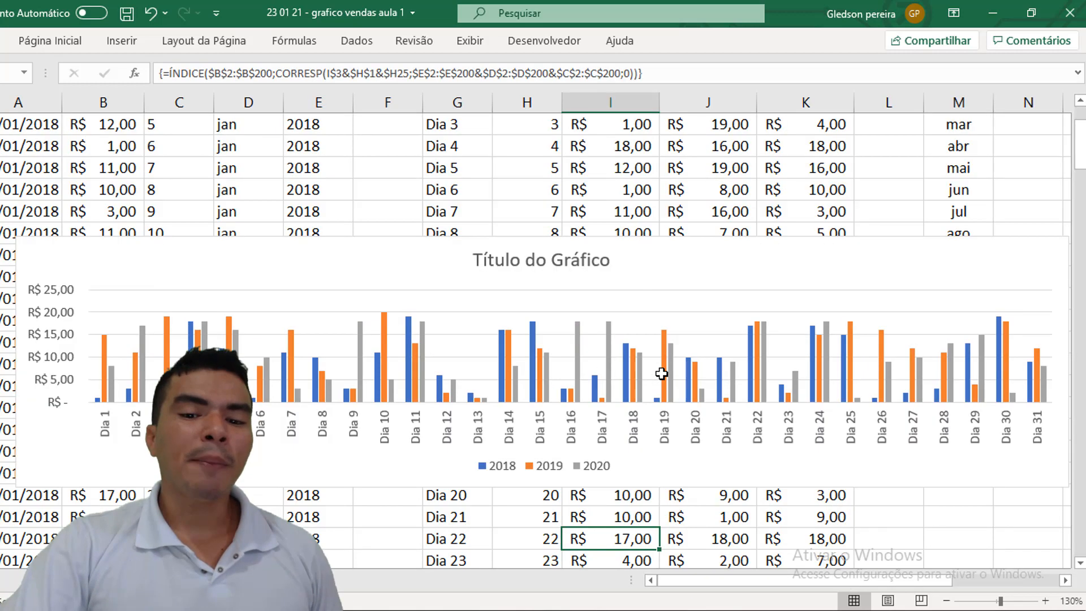
pyautogui.click(612, 251)
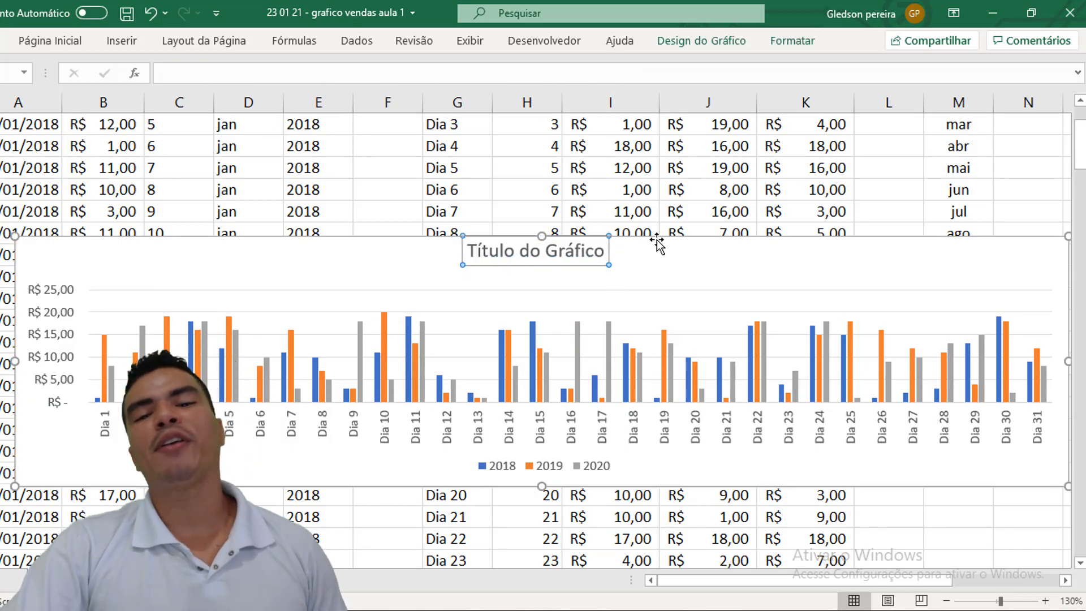
pyautogui.click(701, 269)
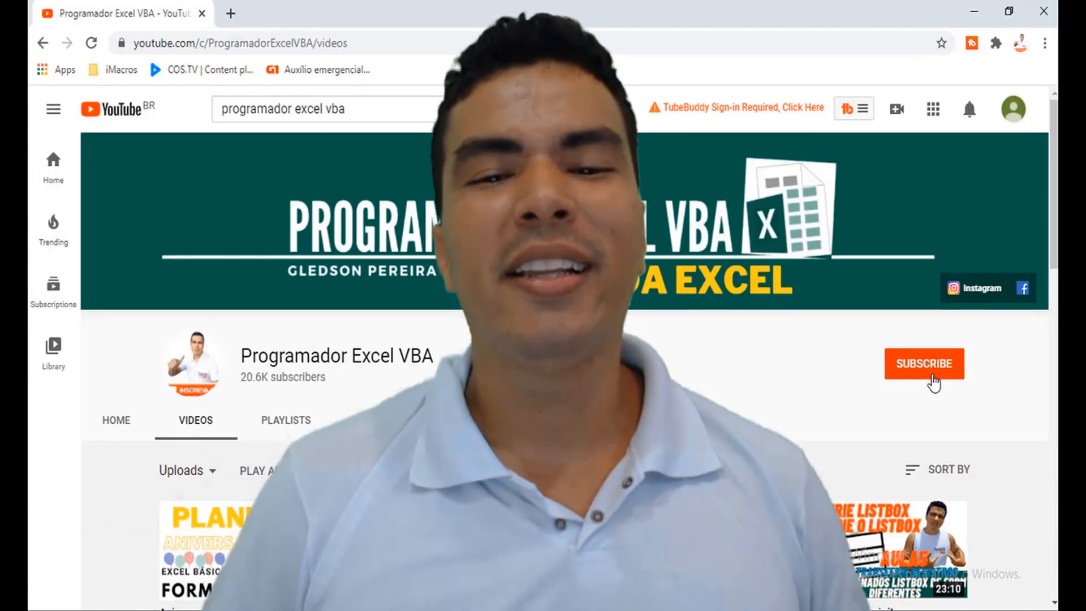
pyautogui.click(934, 383)
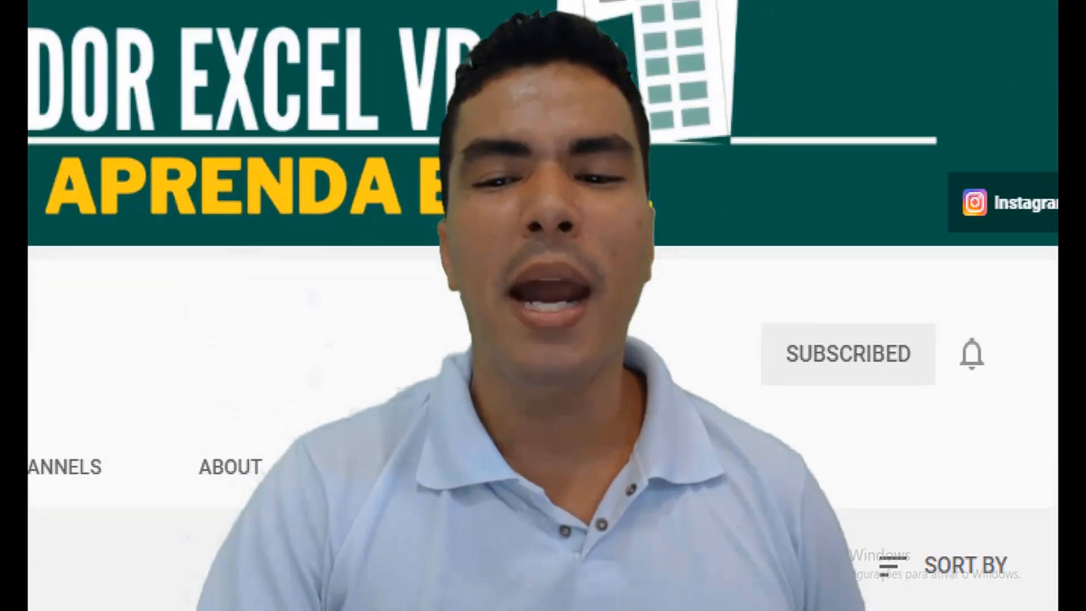